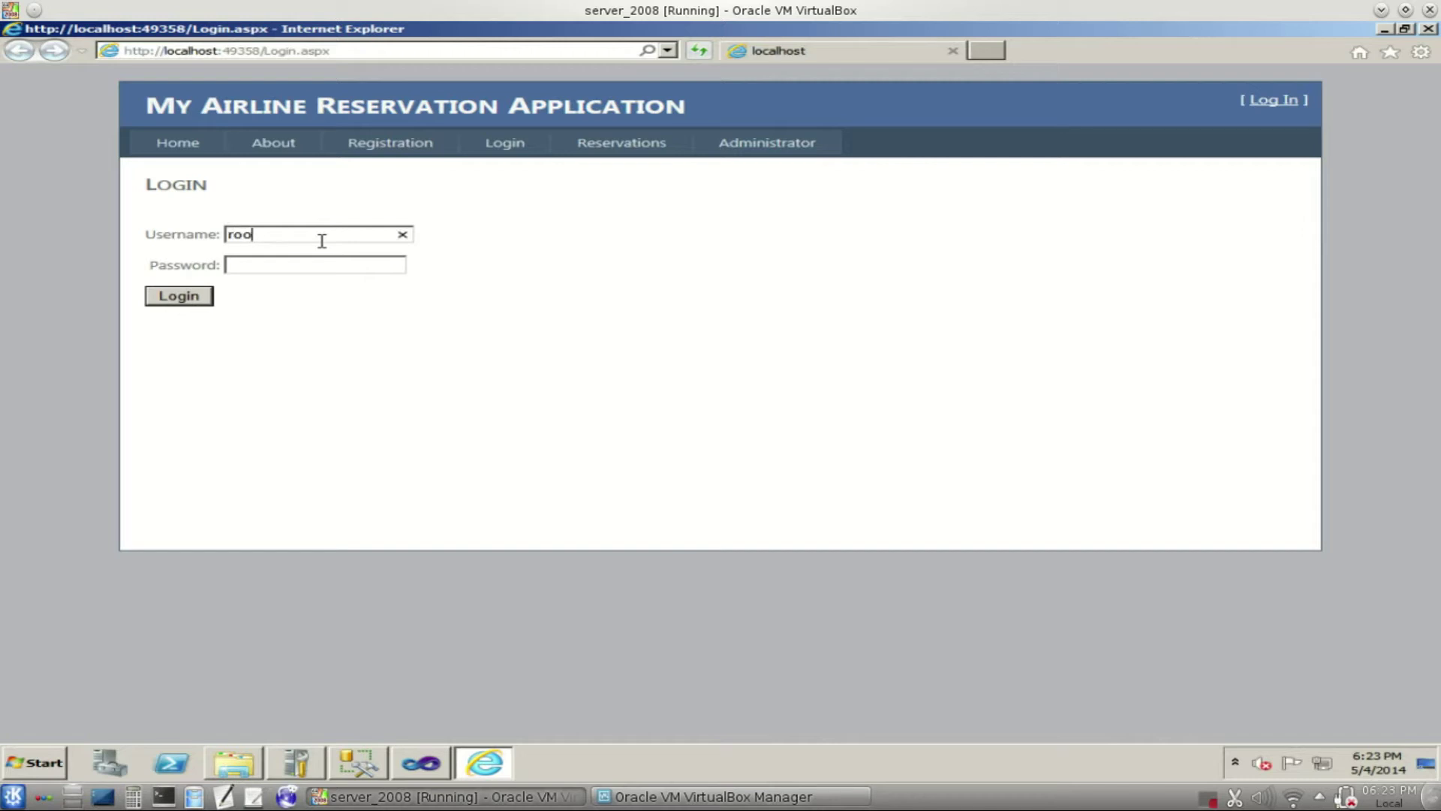
- Enter the password and submit the login, which is rejected as invalid credentials
{"action": "key", "text": "Tab"}
{"action": "type", "text": "root"}
{"action": "key", "text": "Return"}
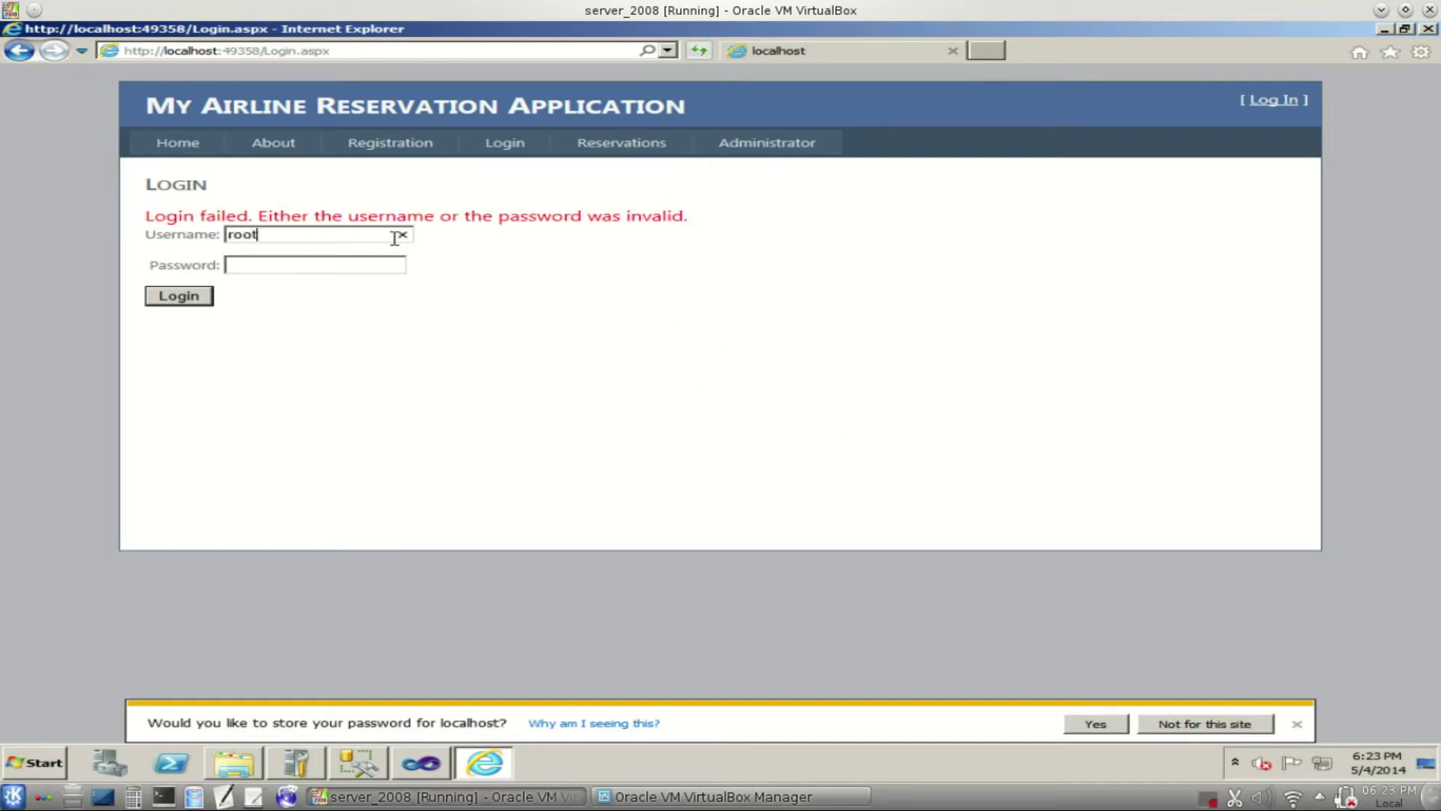
- Log in to the application with the administrator credentials on the Login page
{"action": "type", "text": "root"}
{"action": "key", "text": "Return"}
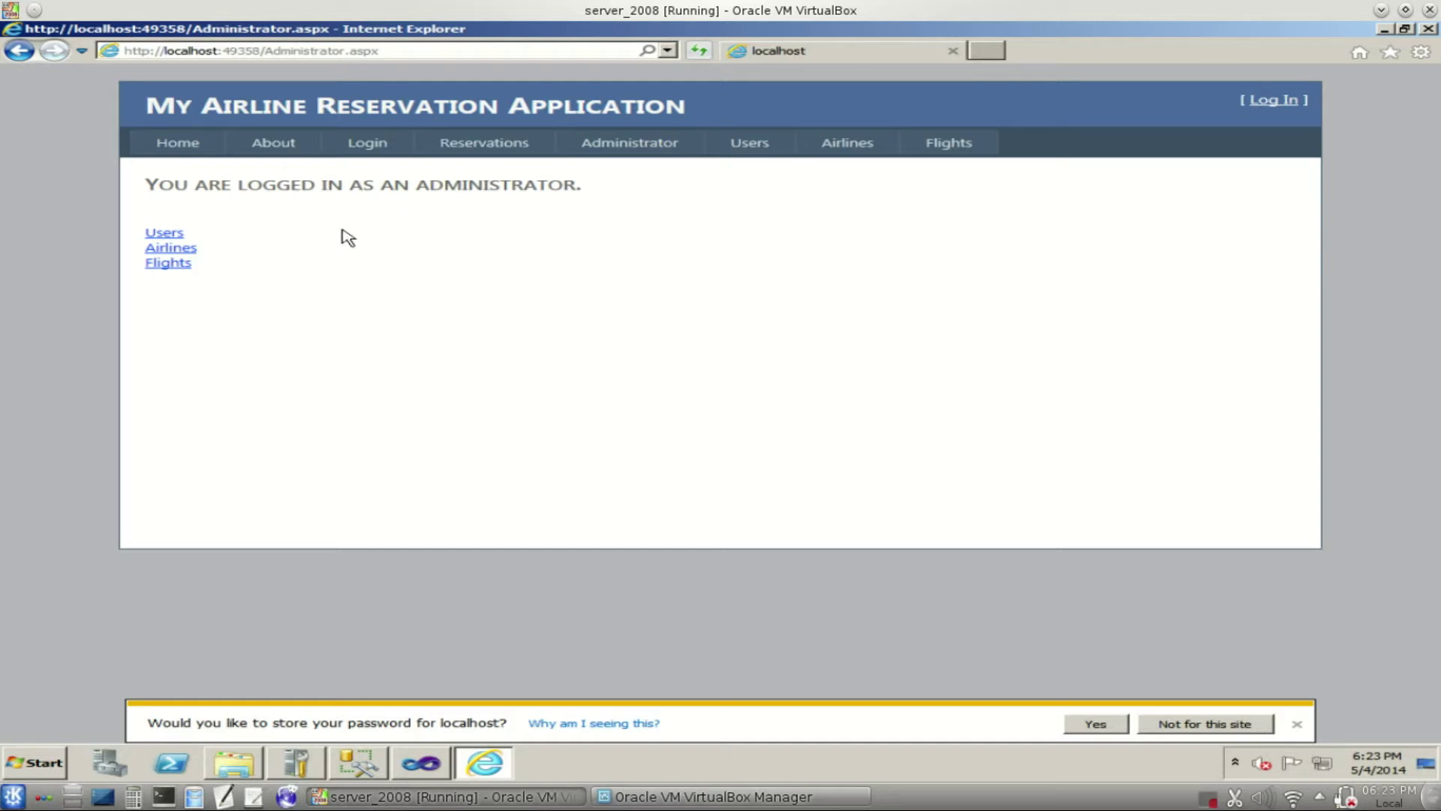
- Open the Users page and scroll the List of Users table sideways to see every column
{"action": "left_click", "coordinate": [172, 237]}
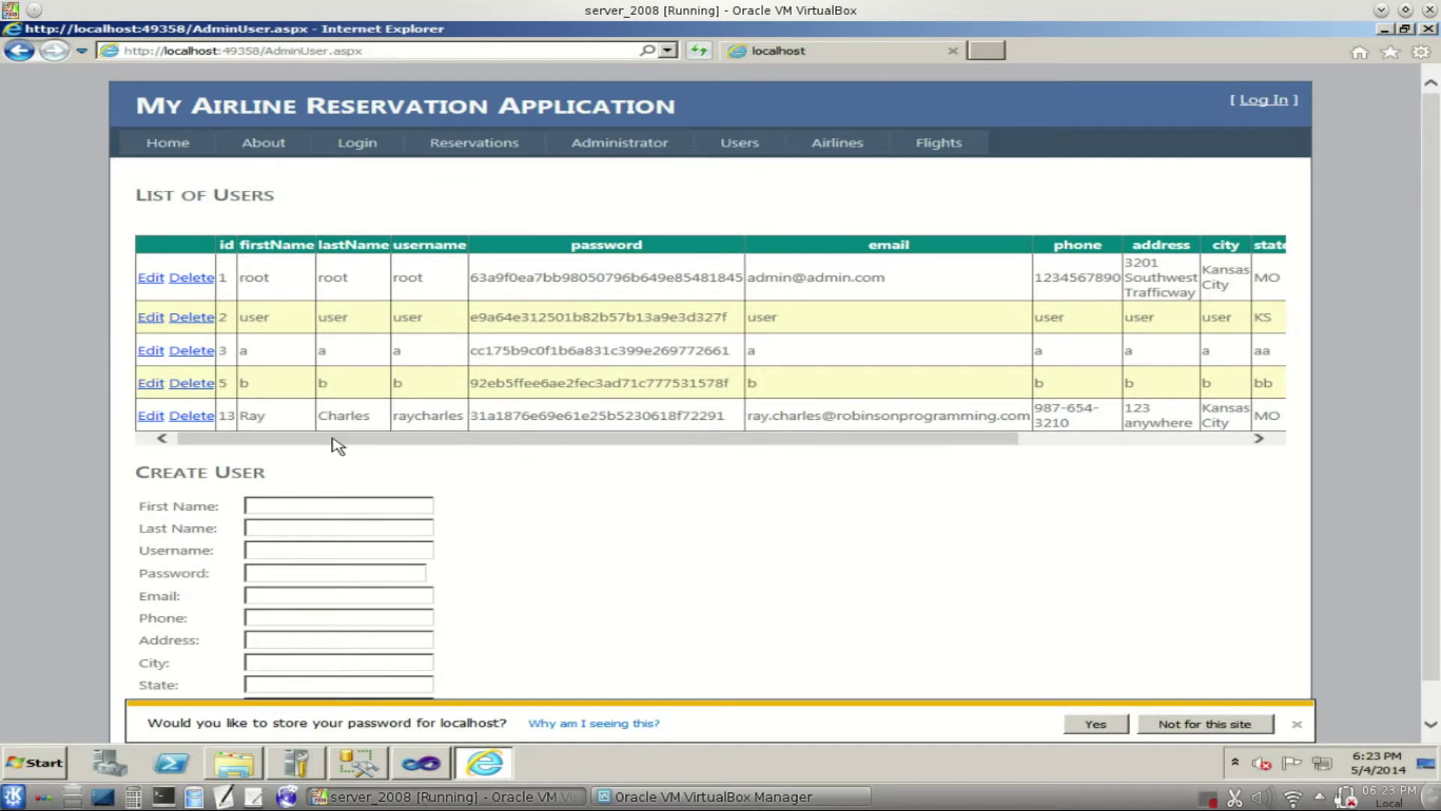
{"action": "mouse_move", "coordinate": [335, 439]}
{"action": "left_mouse_down"}
{"action": "mouse_move", "coordinate": [563, 441]}
{"action": "mouse_move", "coordinate": [308, 439]}
{"action": "left_mouse_up"}
{"action": "left_click_drag", "start_coordinate": [601, 441], "coordinate": [900, 426]}
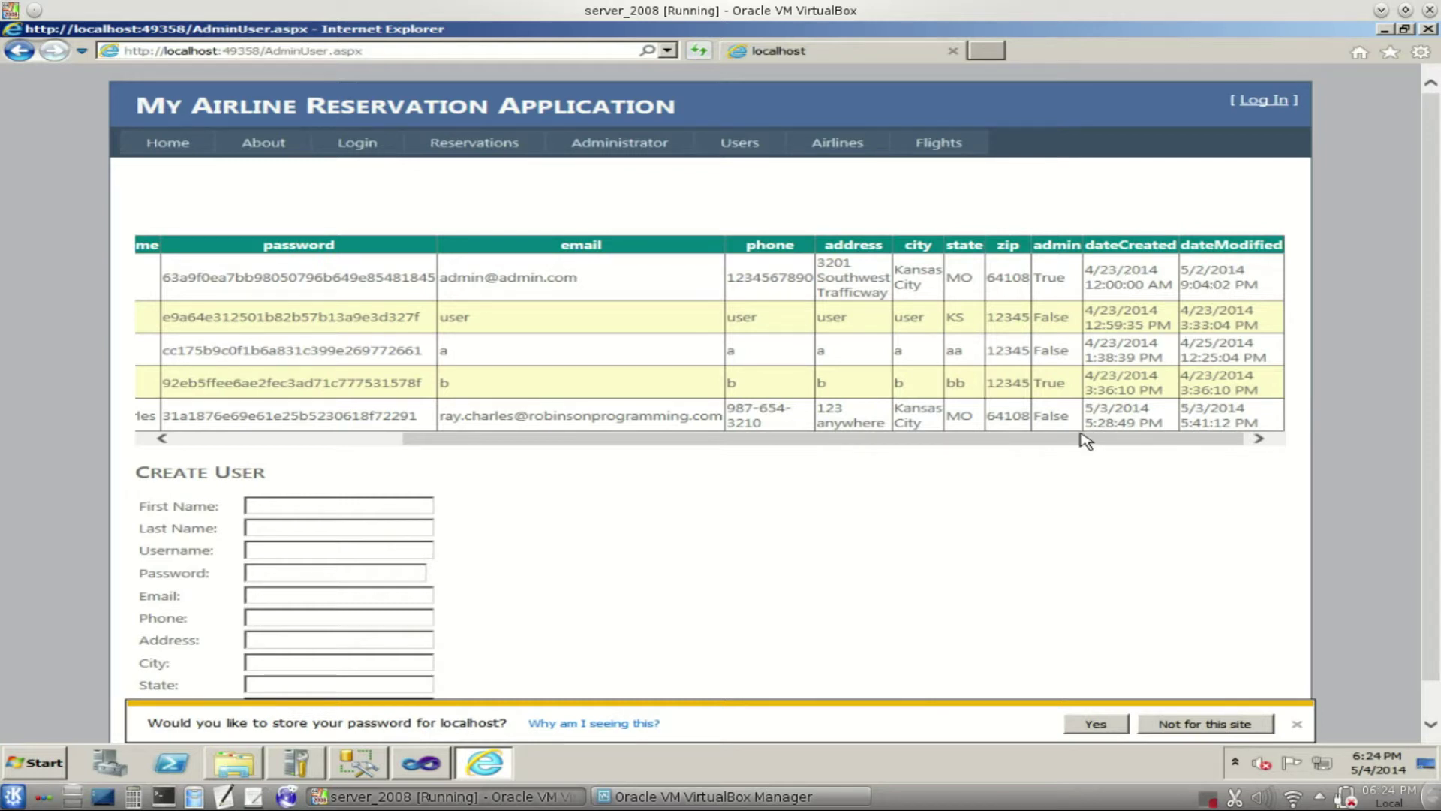
{"action": "left_click_drag", "start_coordinate": [1071, 440], "coordinate": [775, 432]}
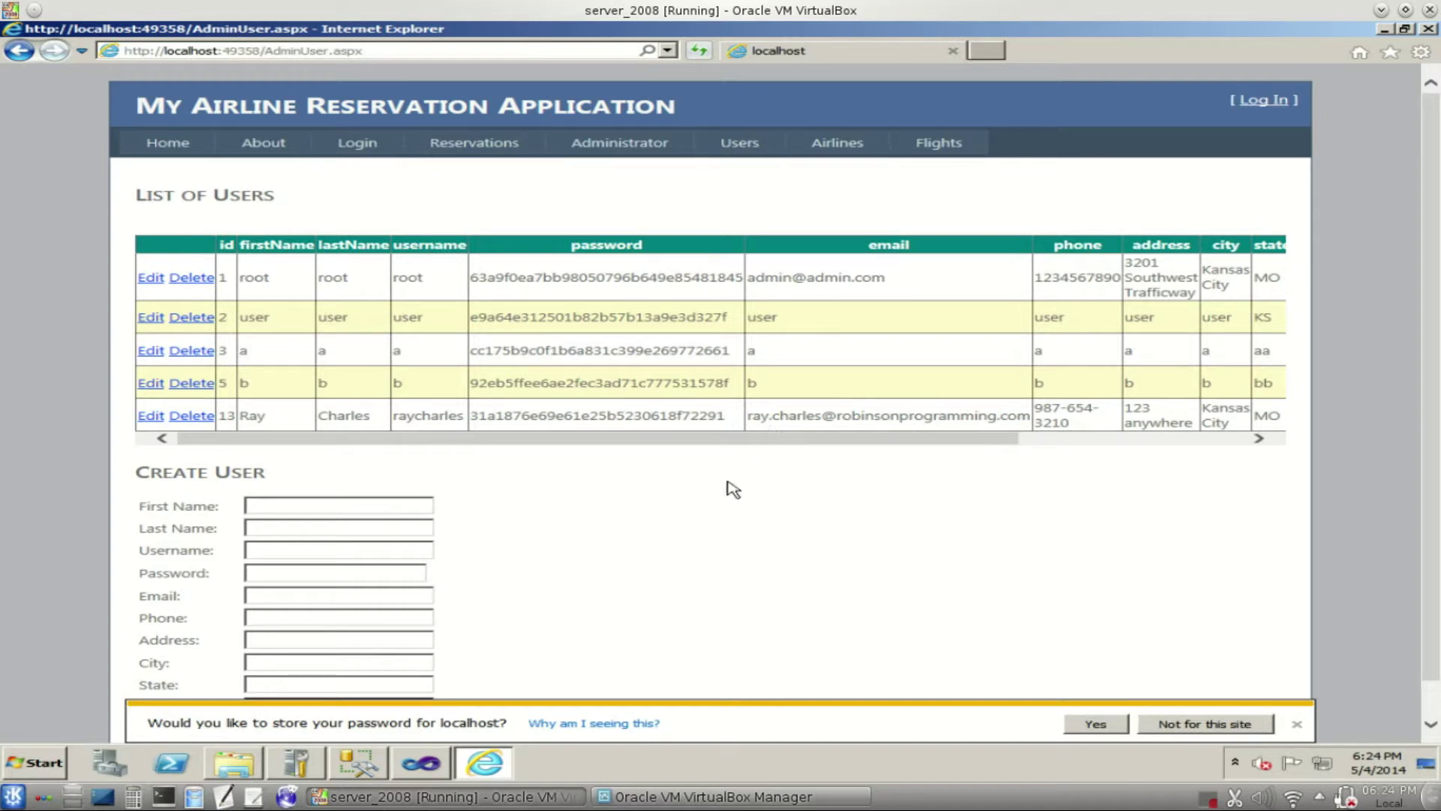
- Fill every Create User field, from First Name to Zip, with 'c' and submit
{"action": "scroll", "coordinate": [674, 445], "scroll_direction": "down", "scroll_amount": 1}
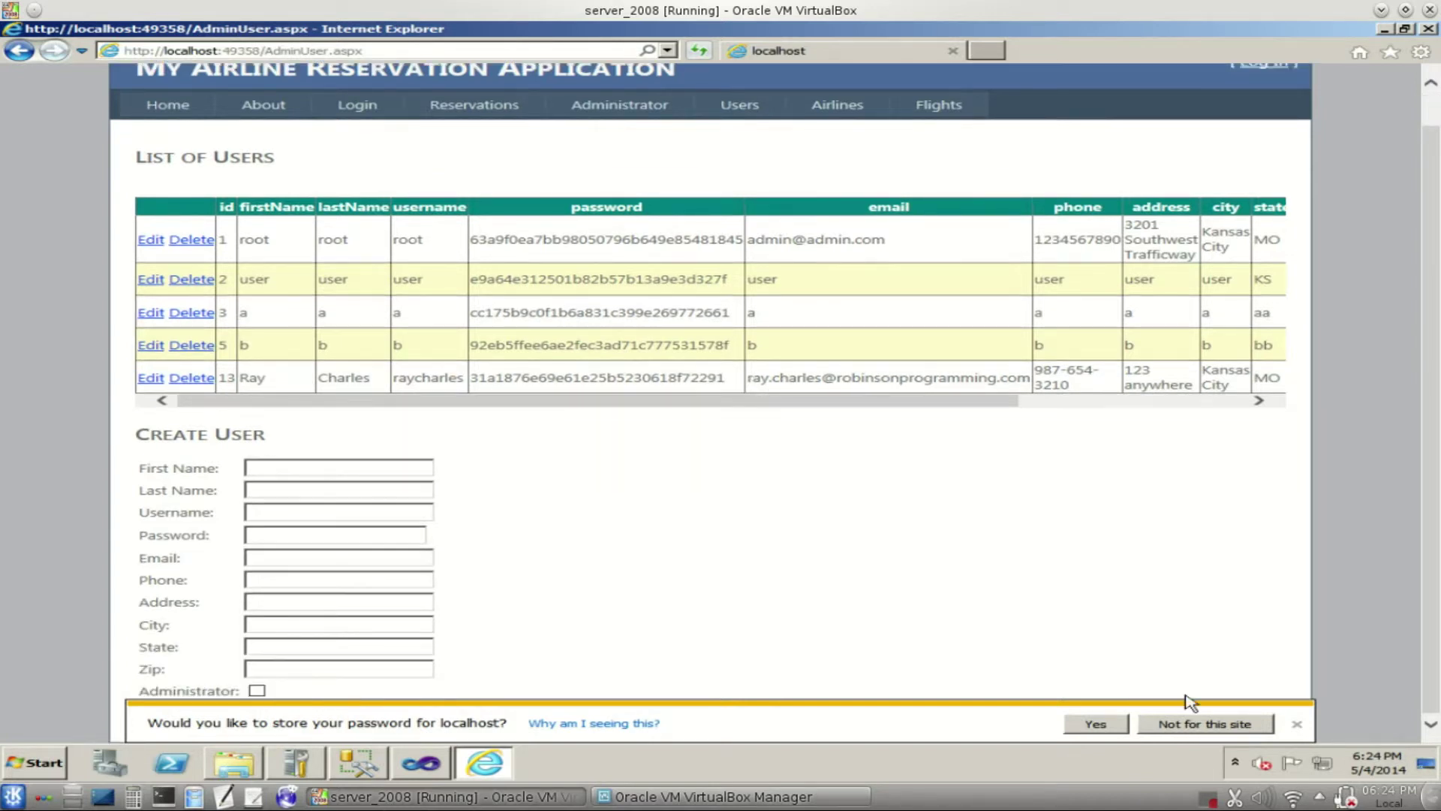
{"action": "left_click", "coordinate": [1298, 725]}
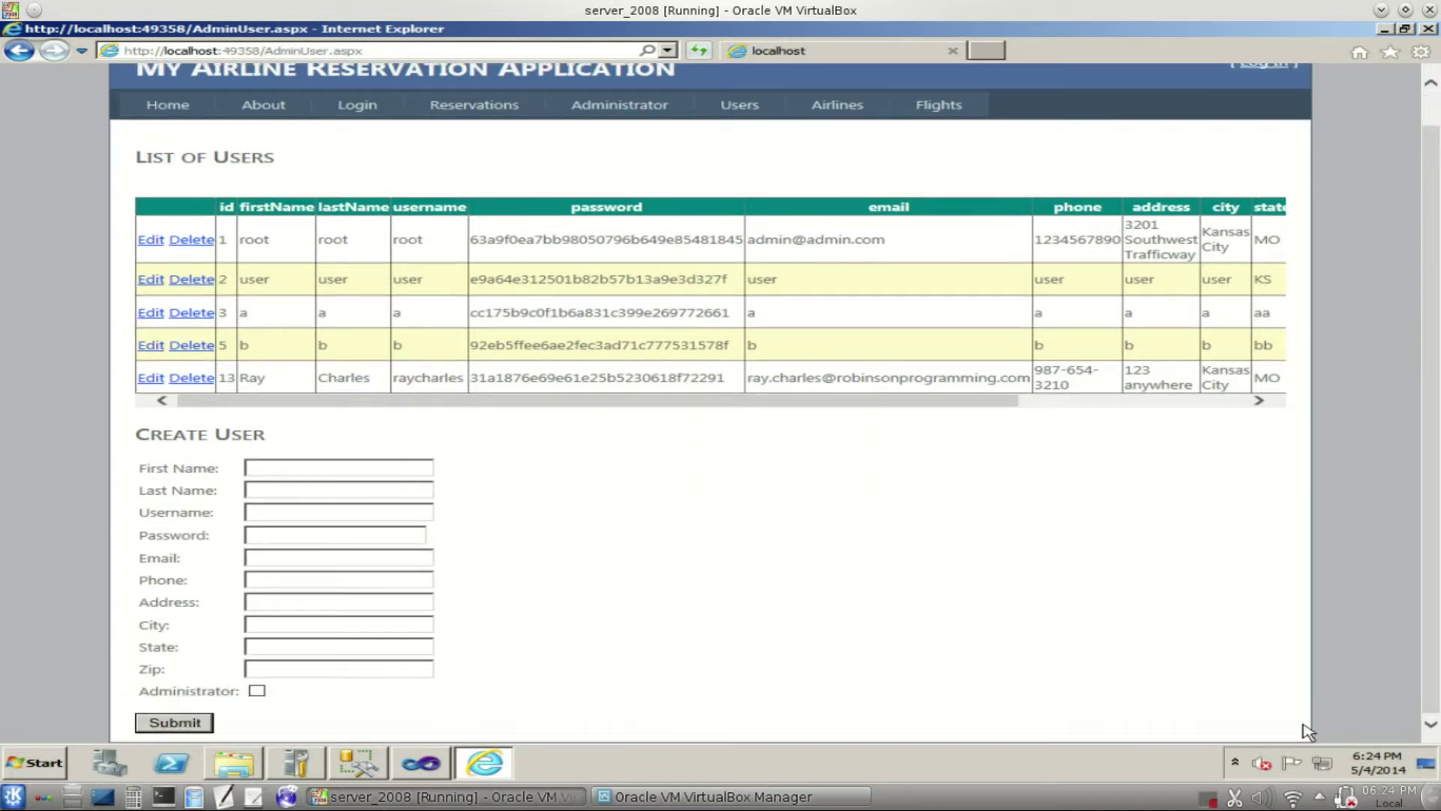
{"action": "left_click", "coordinate": [404, 460]}
{"action": "type", "text": "c"}
{"action": "key", "text": "Tab"}
{"action": "type", "text": "c"}
{"action": "key", "text": "Tab"}
{"action": "type", "text": "c"}
{"action": "key", "text": "Tab"}
{"action": "type", "text": "c"}
{"action": "key", "text": "Tab"}
{"action": "type", "text": "c"}
{"action": "key", "text": "Tab"}
{"action": "type", "text": "c"}
{"action": "key", "text": "Tab"}
{"action": "type", "text": "c"}
{"action": "key", "text": "Tab"}
{"action": "type", "text": "c"}
{"action": "key", "text": "Tab"}
{"action": "type", "text": "c"}
{"action": "key", "text": "Tab"}
{"action": "type", "text": "c"}
{"action": "left_click", "coordinate": [184, 724]}
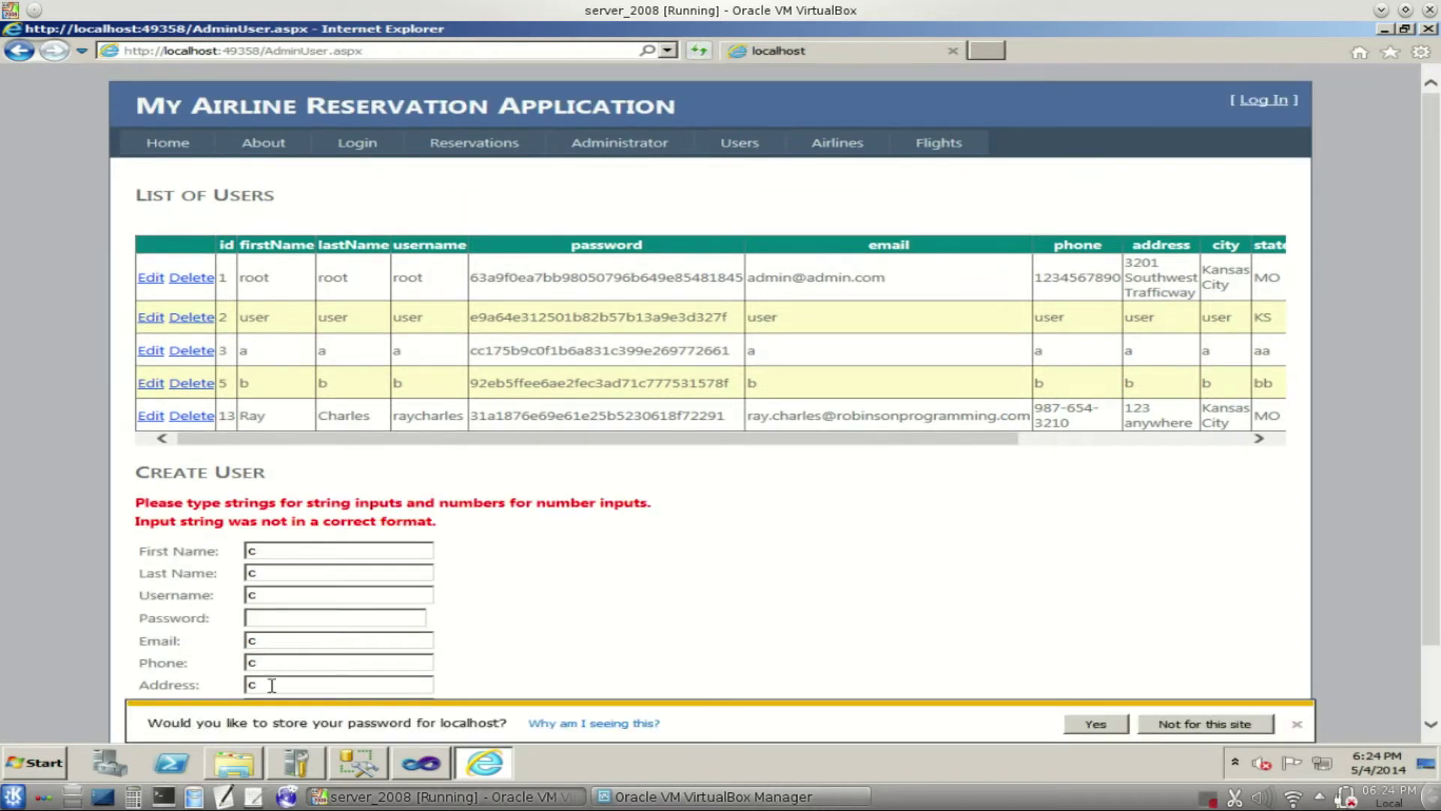
- Replace the invalid Zip with 12345 and resubmit to save user c
{"action": "scroll", "coordinate": [1024, 629], "scroll_direction": "down", "scroll_amount": 2}
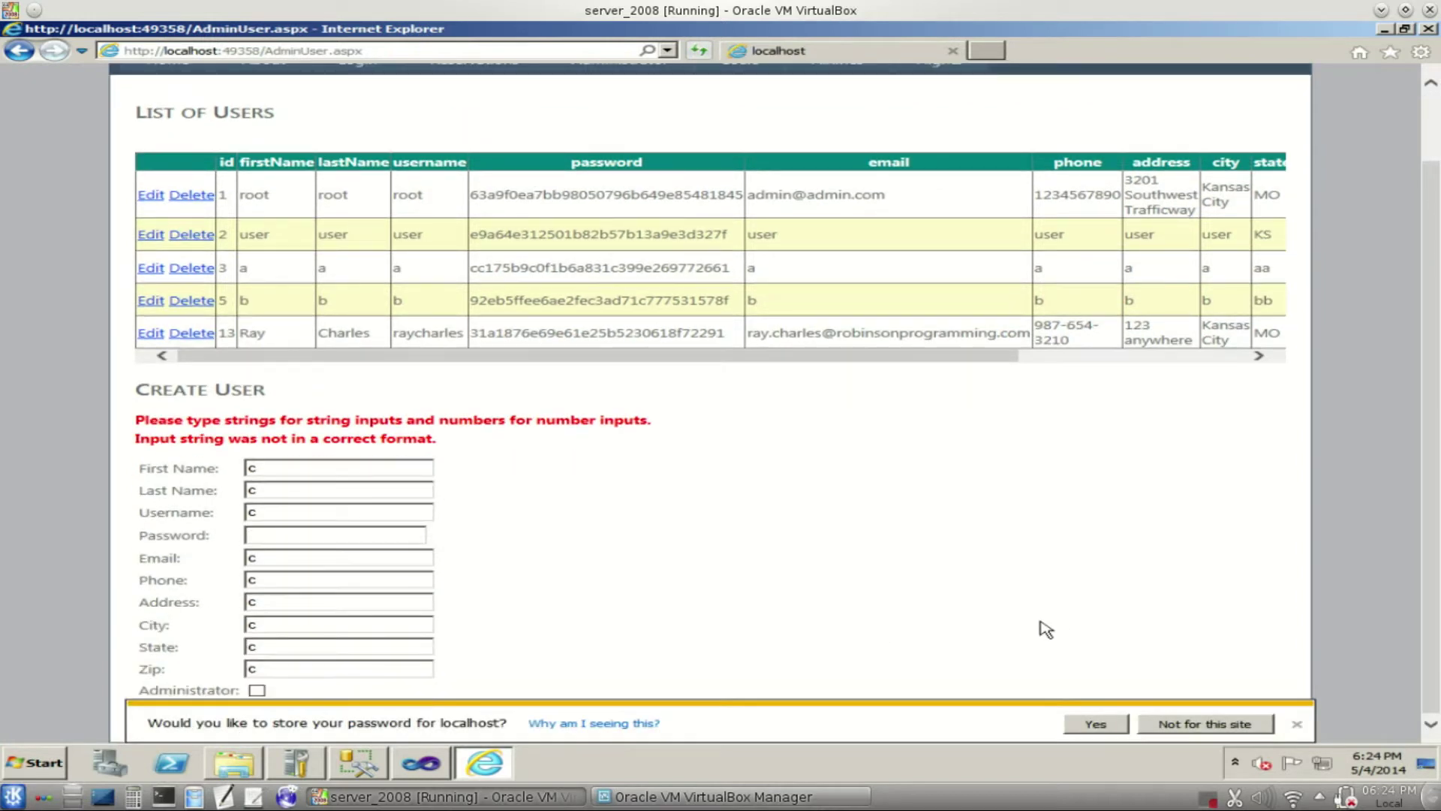
{"action": "left_click", "coordinate": [1298, 727]}
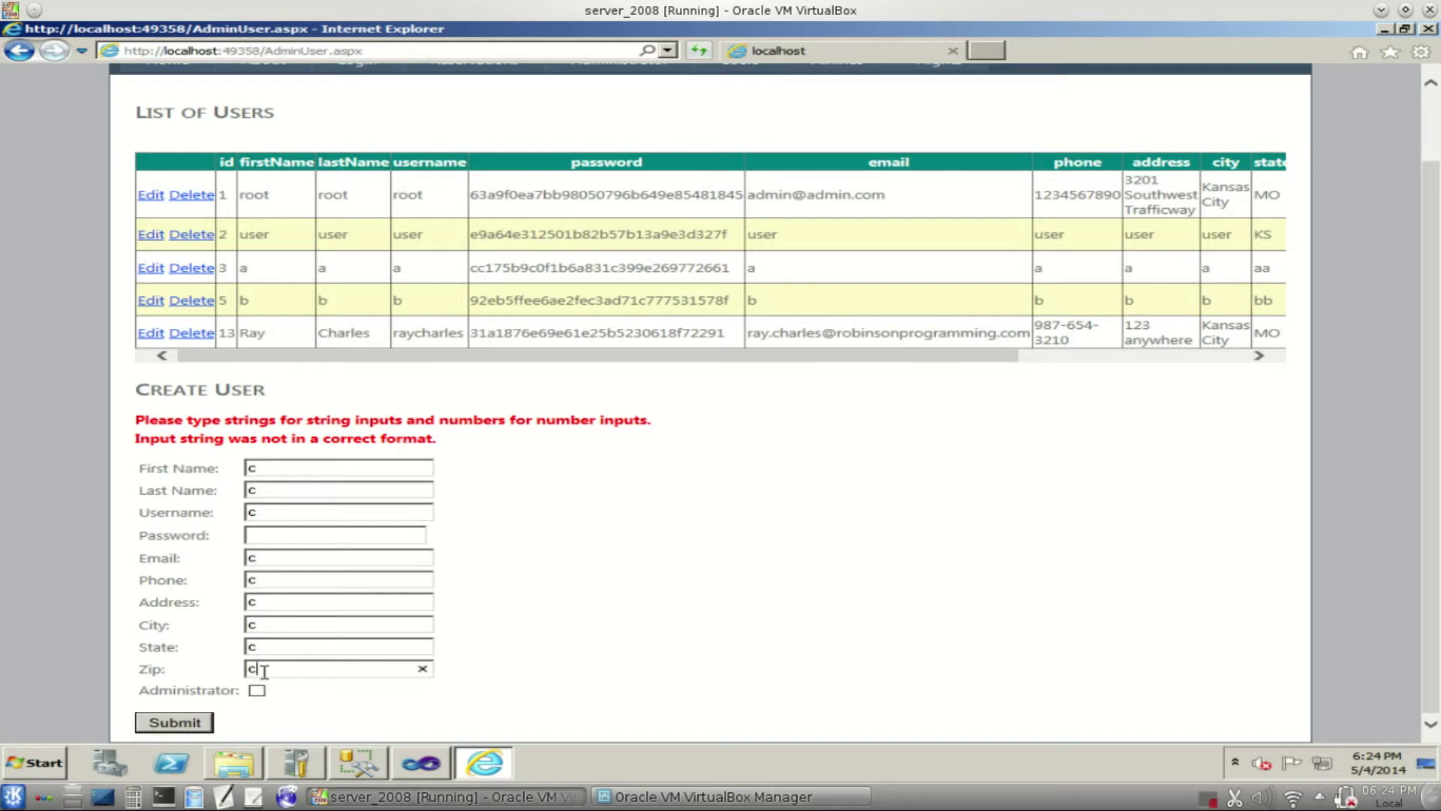
{"action": "key", "text": "BackSpace"}
{"action": "type", "text": "12345"}
{"action": "left_click", "coordinate": [197, 722]}
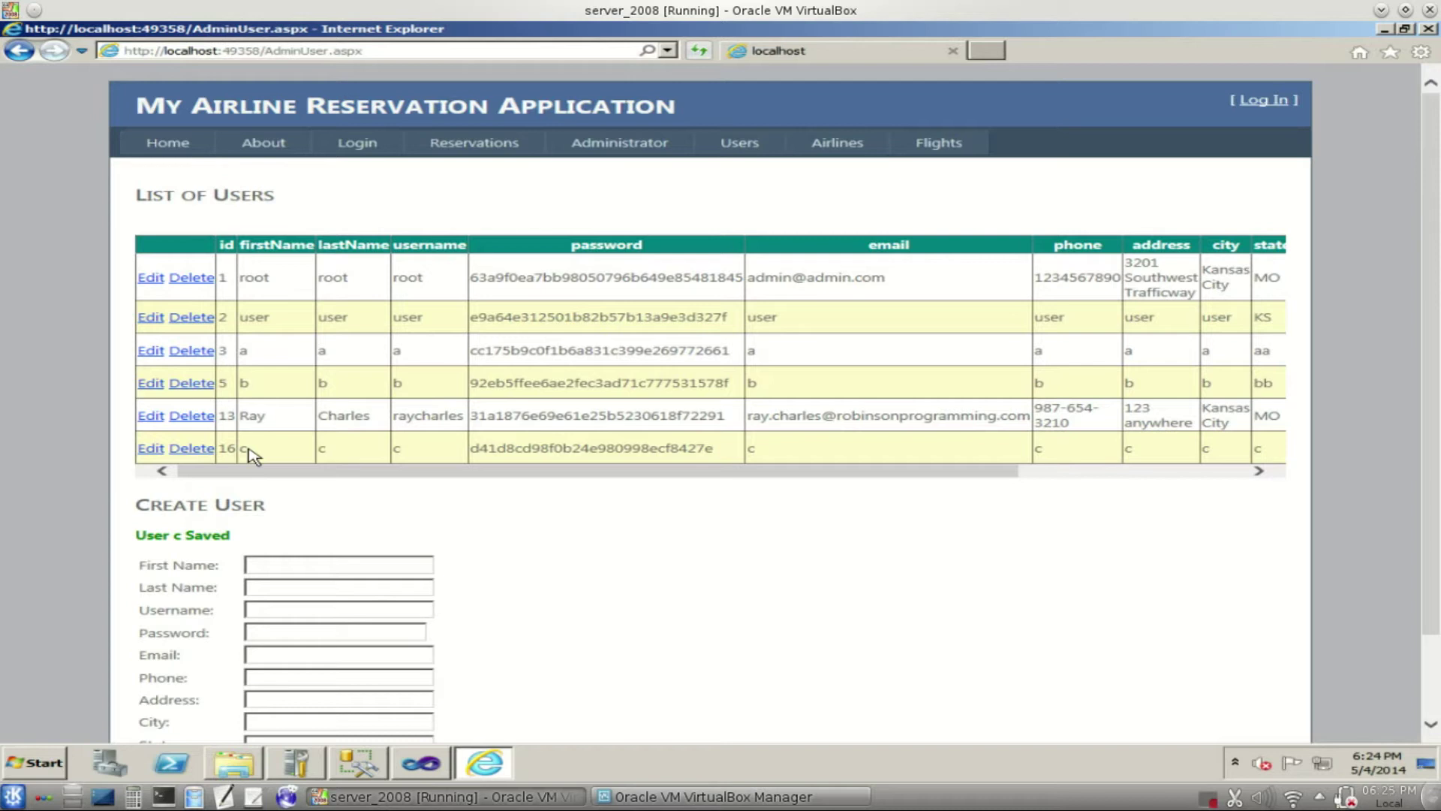
- Edit user c on row 16, enter a new password, and save the update
{"action": "left_click", "coordinate": [151, 450]}
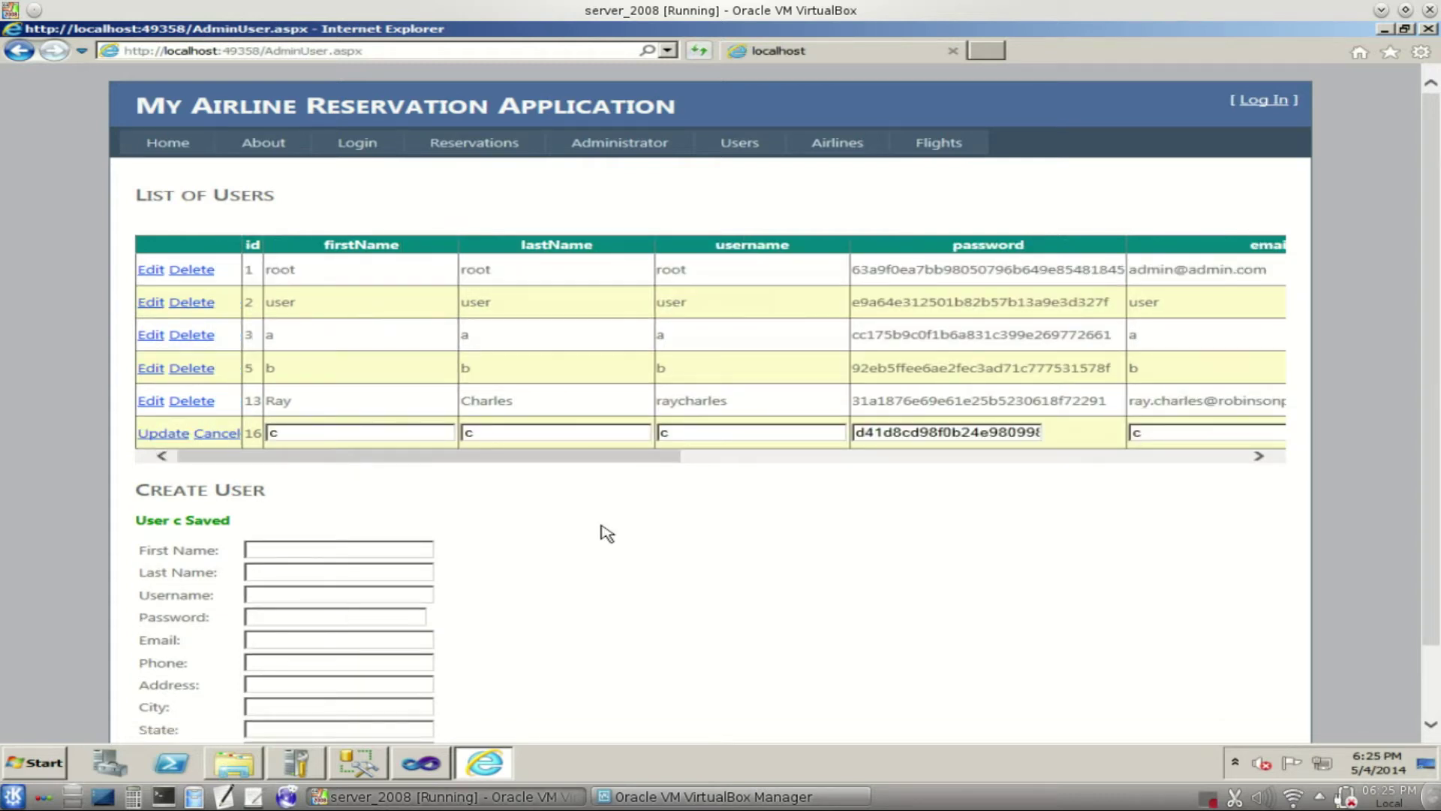
{"action": "double_click", "coordinate": [913, 439]}
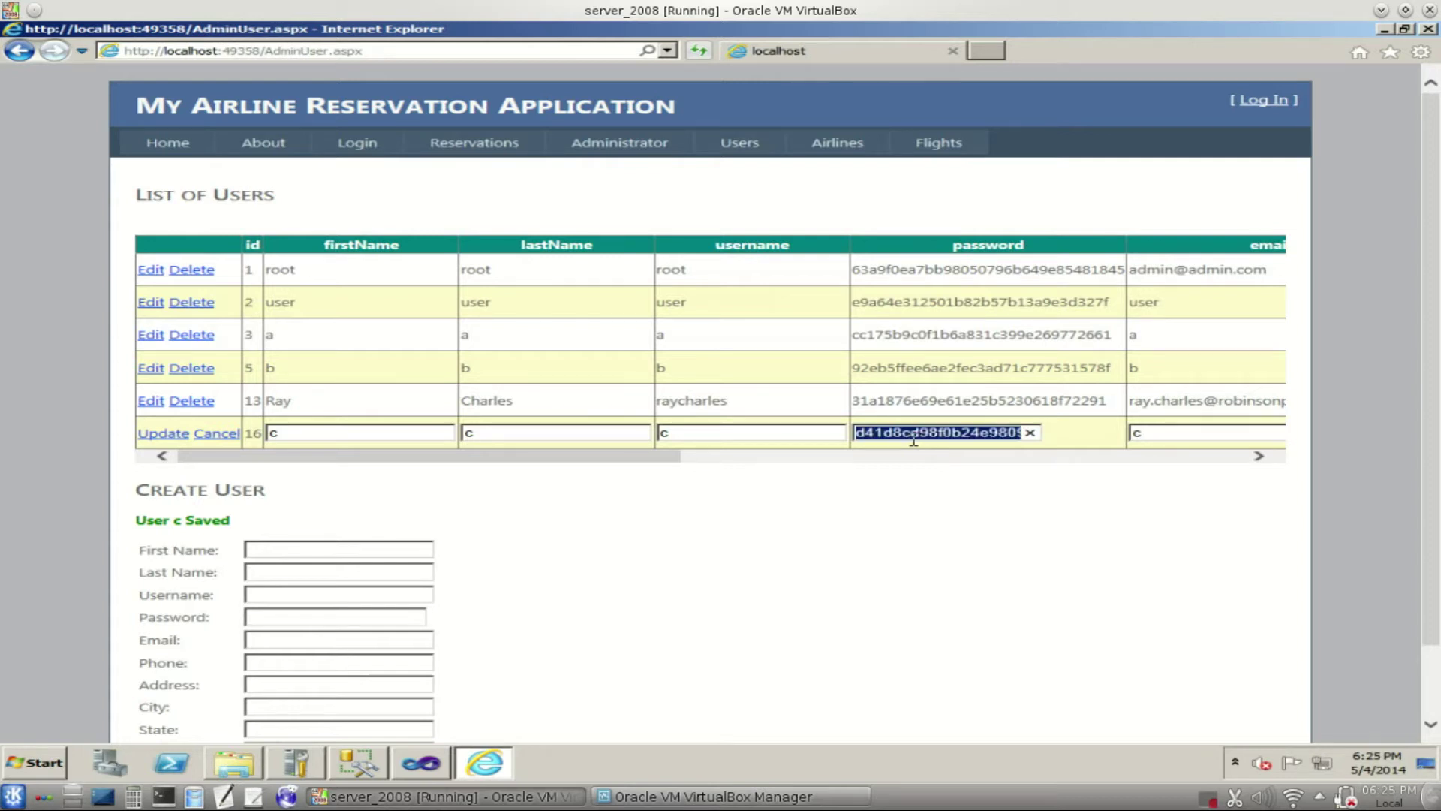
{"action": "type", "text": "password"}
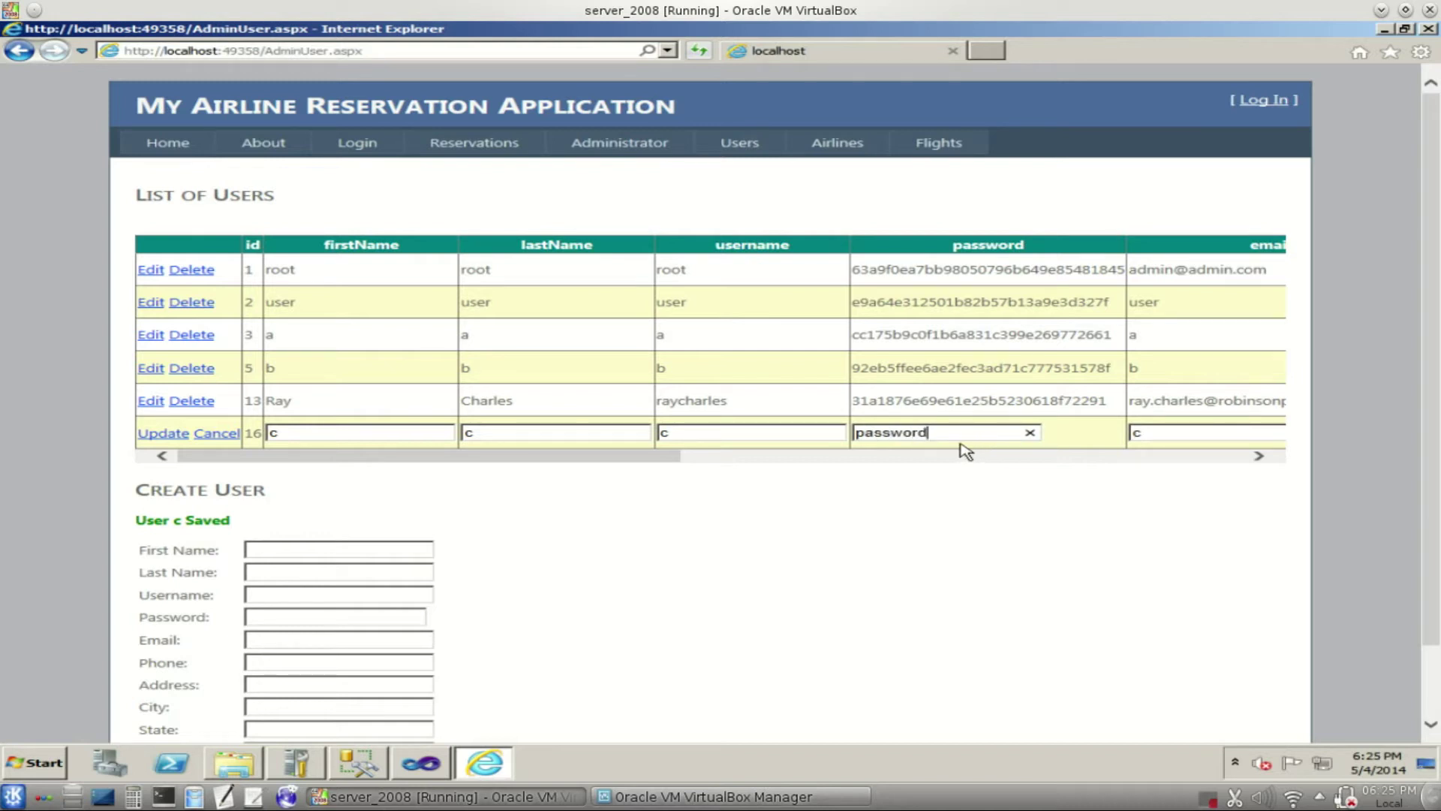
{"action": "key", "text": "Return"}
{"action": "left_click", "coordinate": [163, 435]}
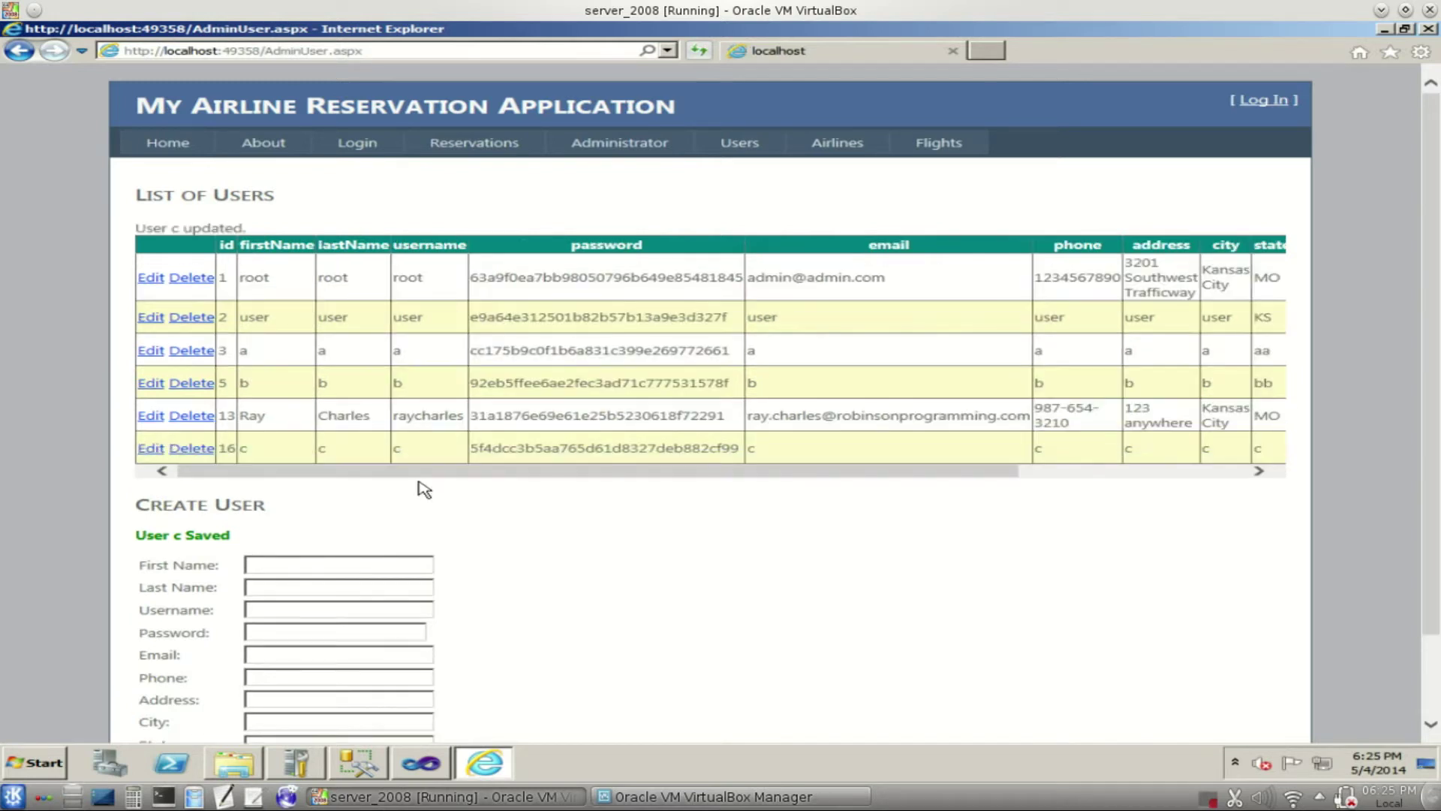
{"action": "left_click_drag", "start_coordinate": [478, 448], "coordinate": [629, 441]}
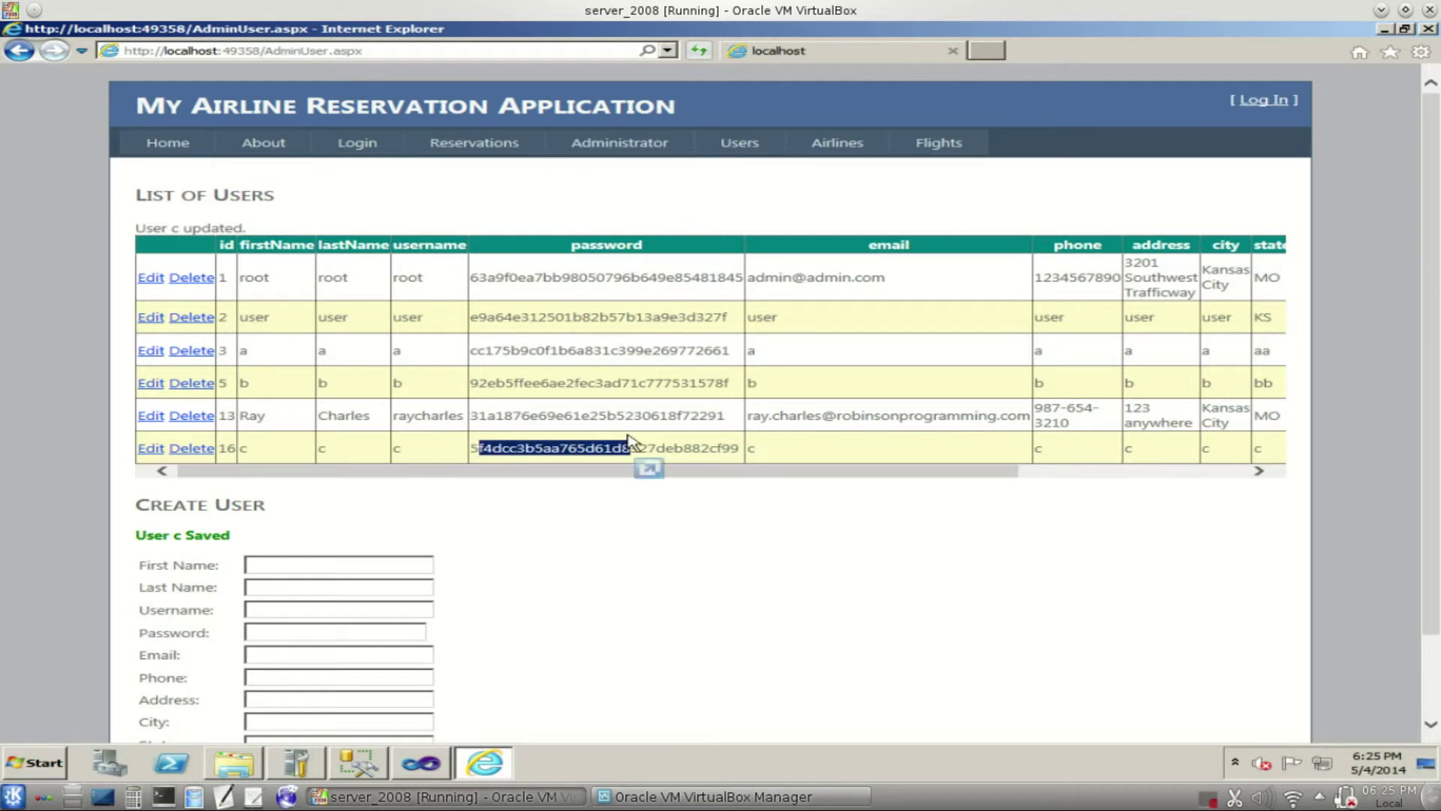
- On the Airlines page, enter airline name P and choose panam from Pictures as its logo
{"action": "left_click", "coordinate": [833, 150]}
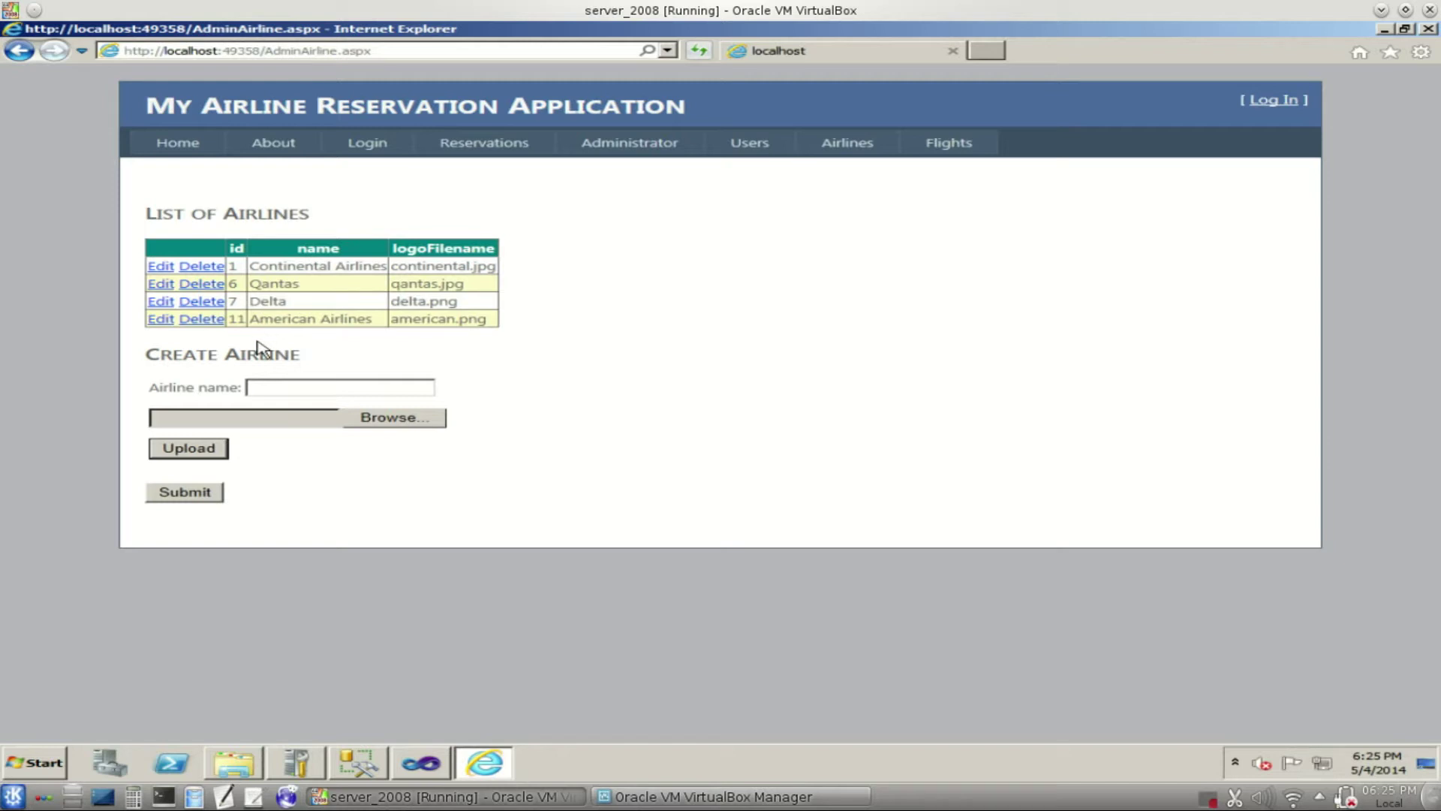
{"action": "left_click", "coordinate": [254, 390]}
{"action": "type", "text": "P"}
{"action": "left_click", "coordinate": [414, 423]}
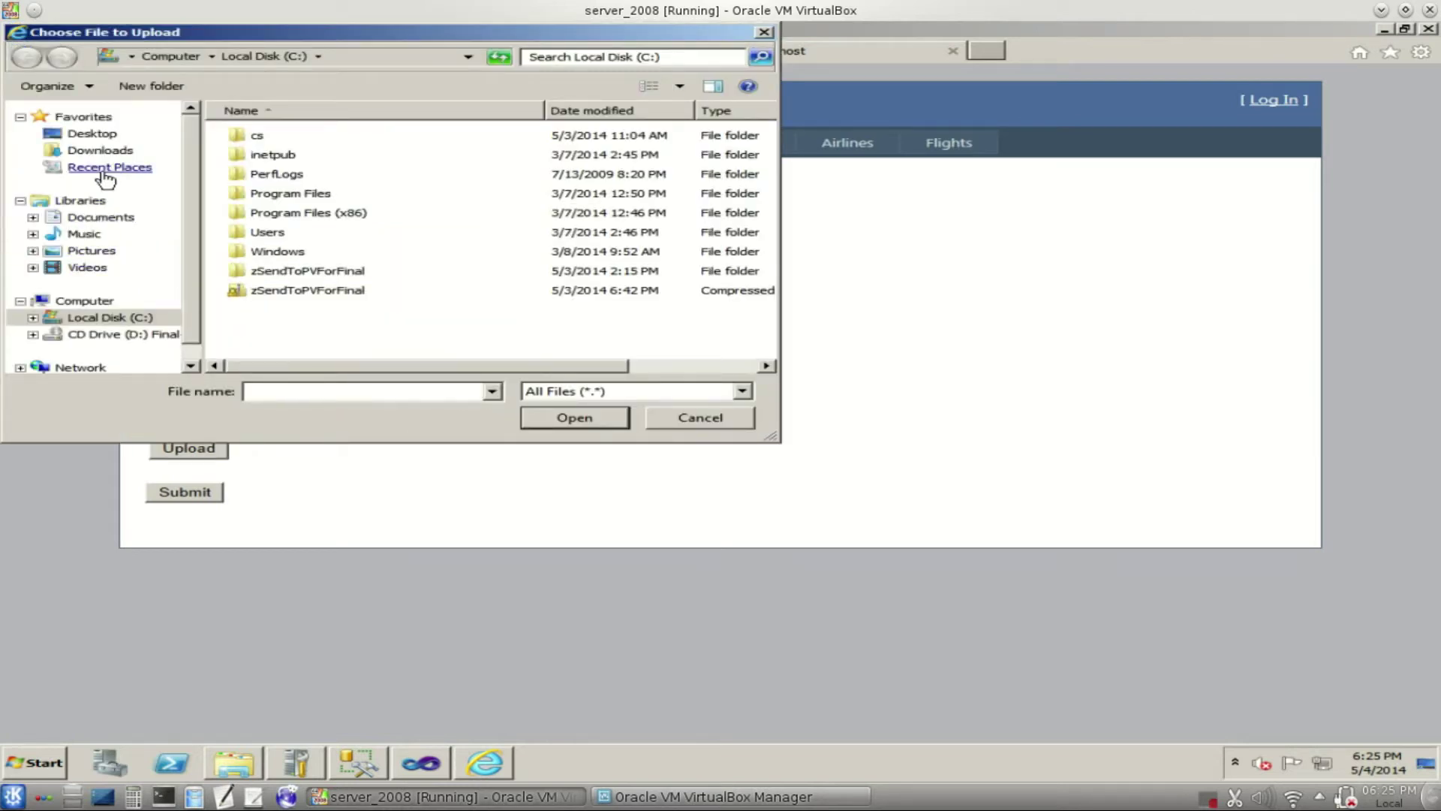
{"action": "left_click", "coordinate": [94, 252]}
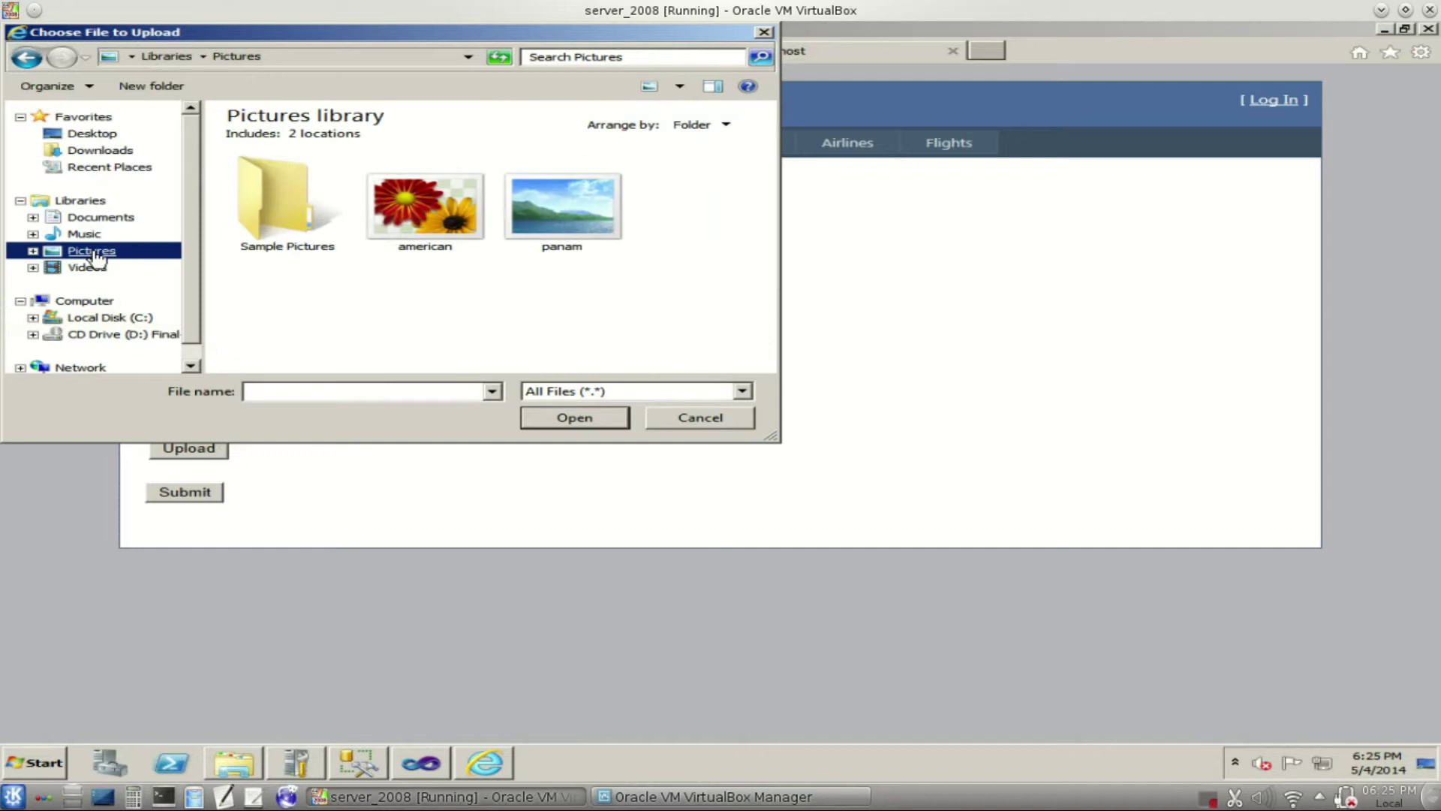
{"action": "left_click", "coordinate": [575, 230]}
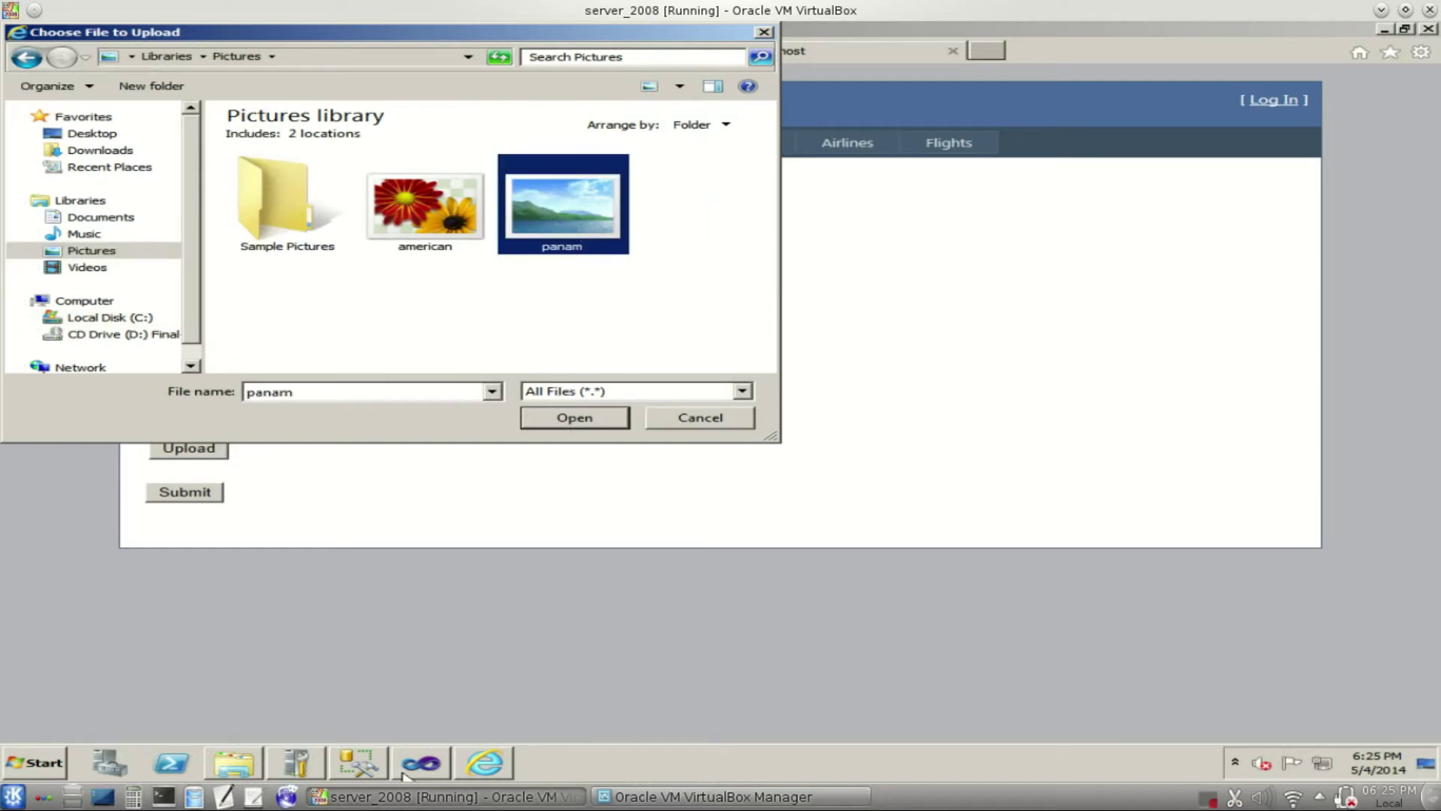
{"action": "left_click", "coordinate": [568, 418]}
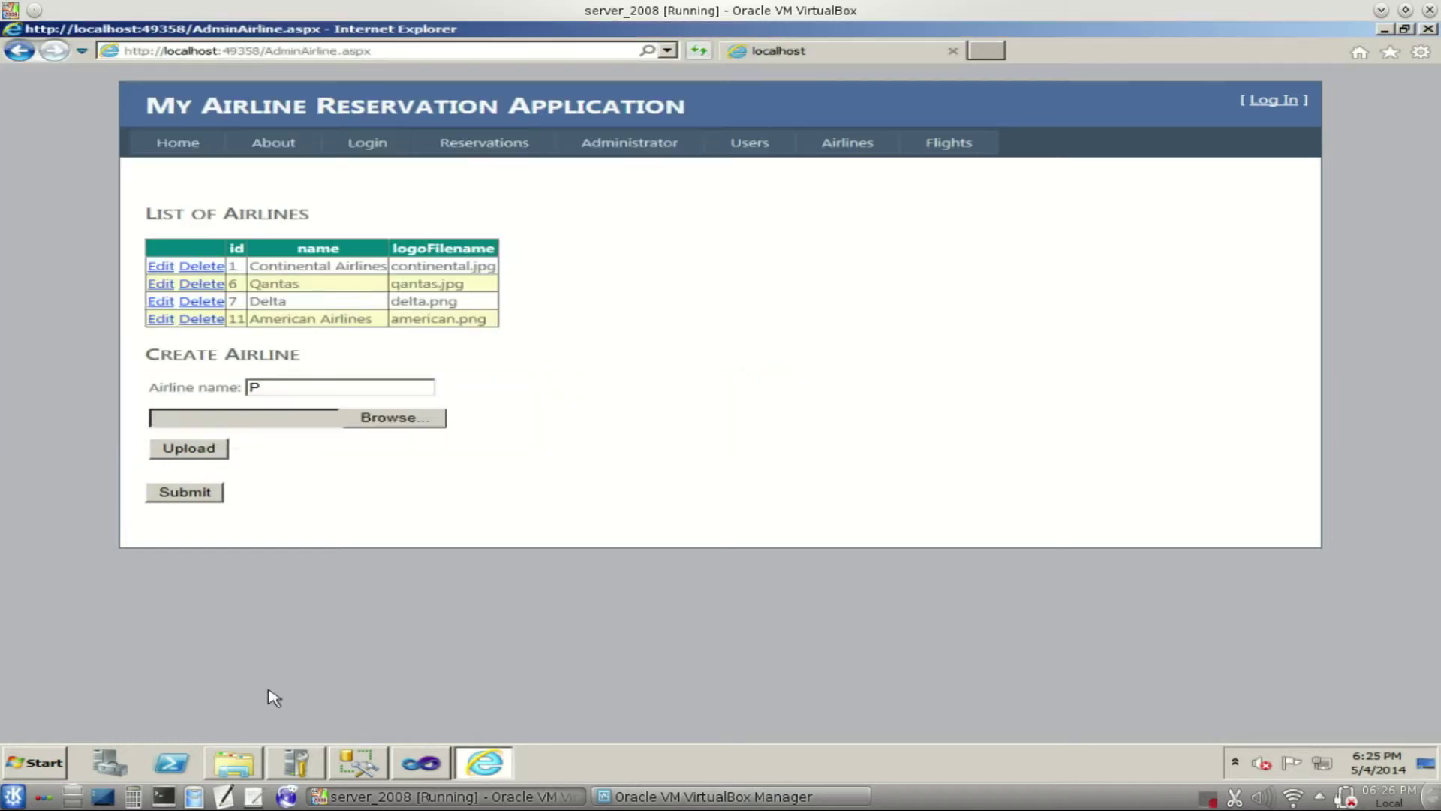
- Upload the panam logo, confirm it in the uploads folder, and submit airline P
{"action": "left_click", "coordinate": [233, 764]}
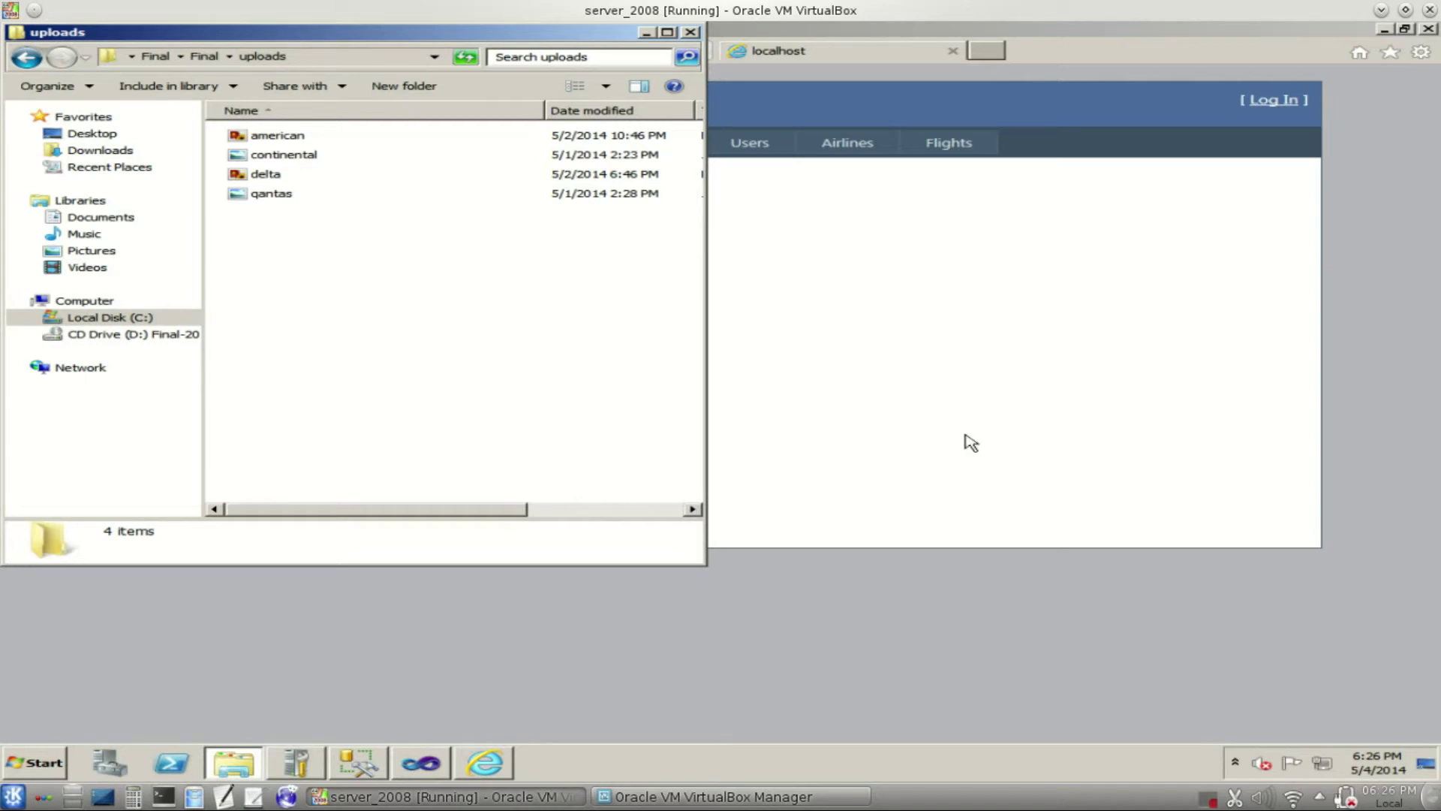
{"action": "left_click", "coordinate": [1034, 464]}
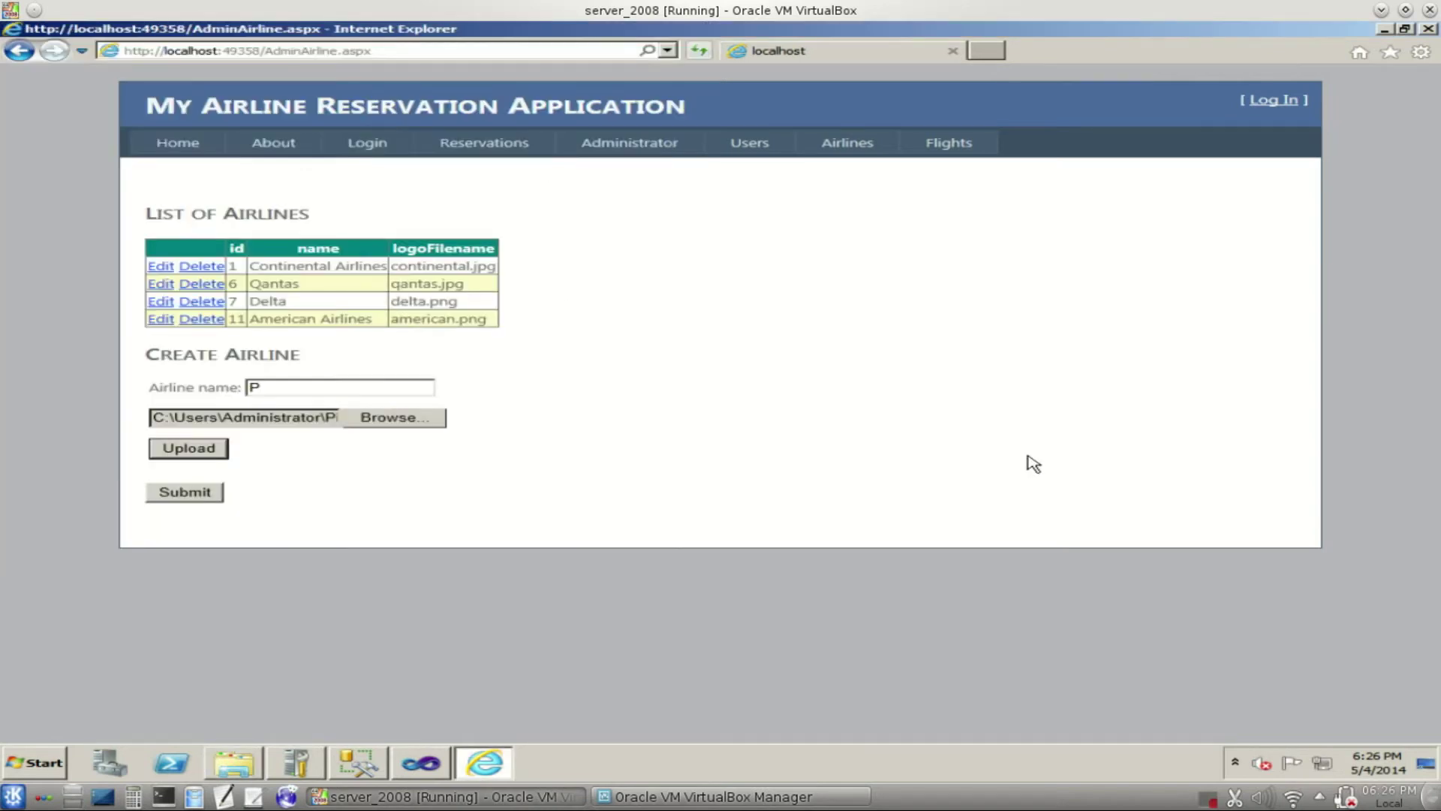
{"action": "left_click", "coordinate": [211, 454]}
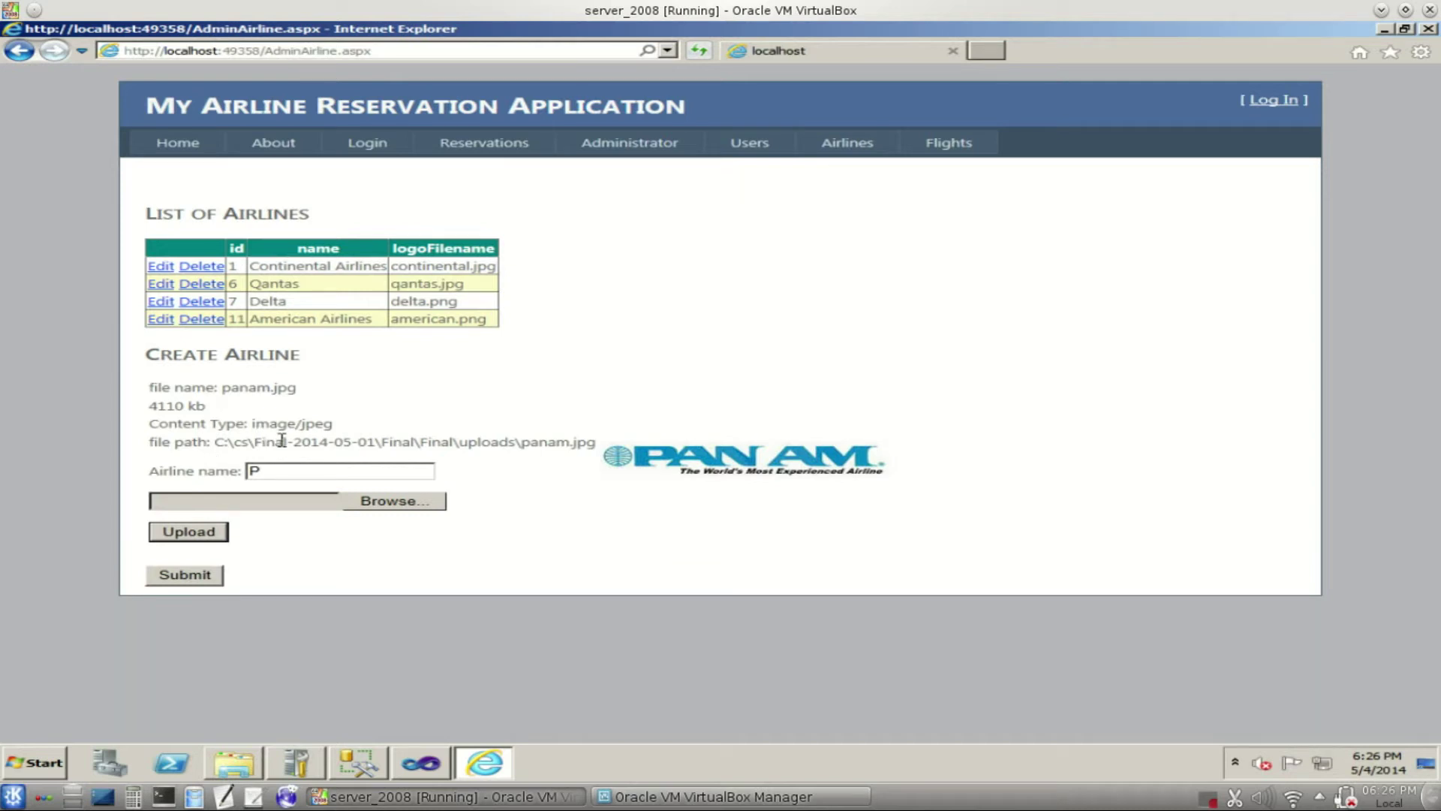
{"action": "left_click_drag", "start_coordinate": [282, 440], "coordinate": [628, 459]}
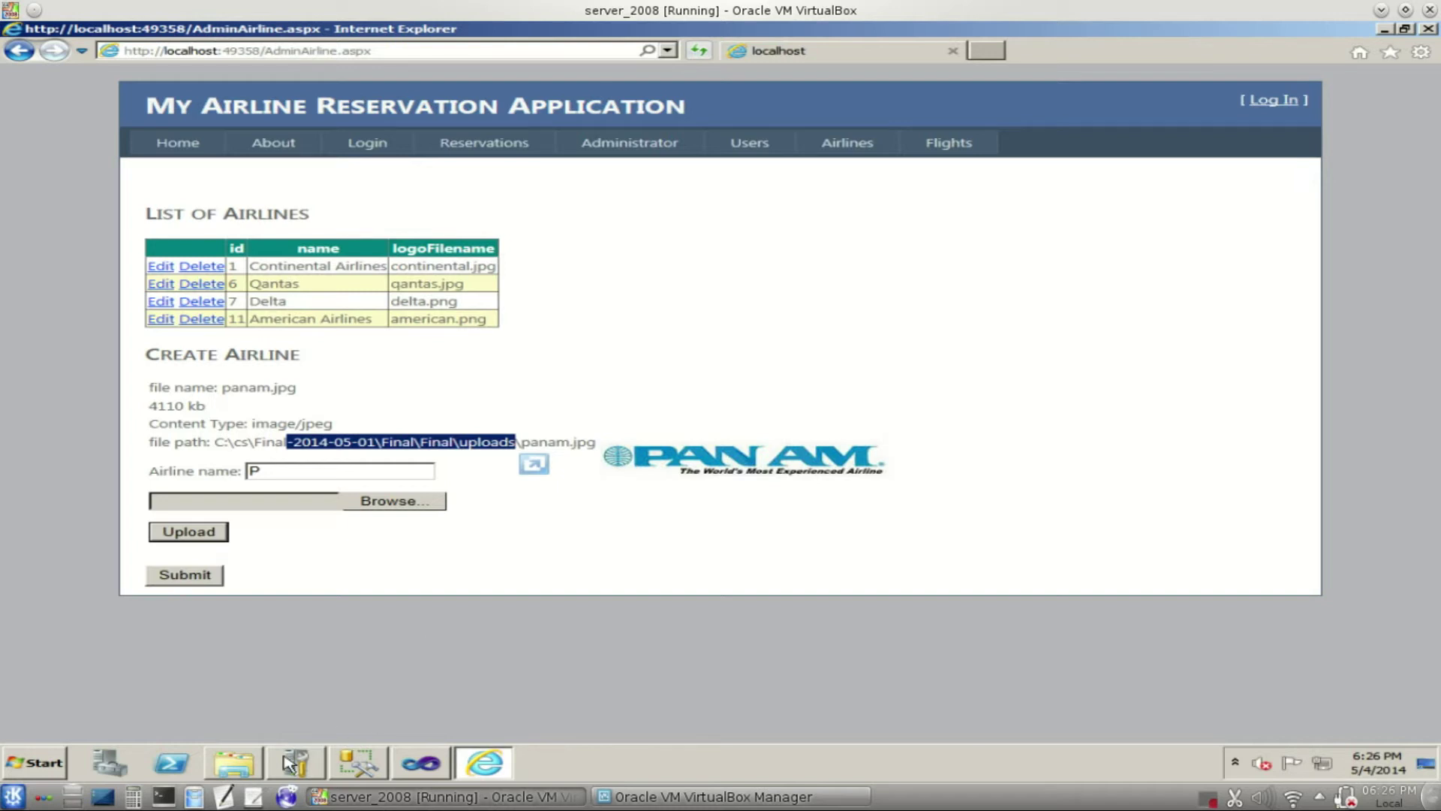
{"action": "left_click", "coordinate": [248, 760]}
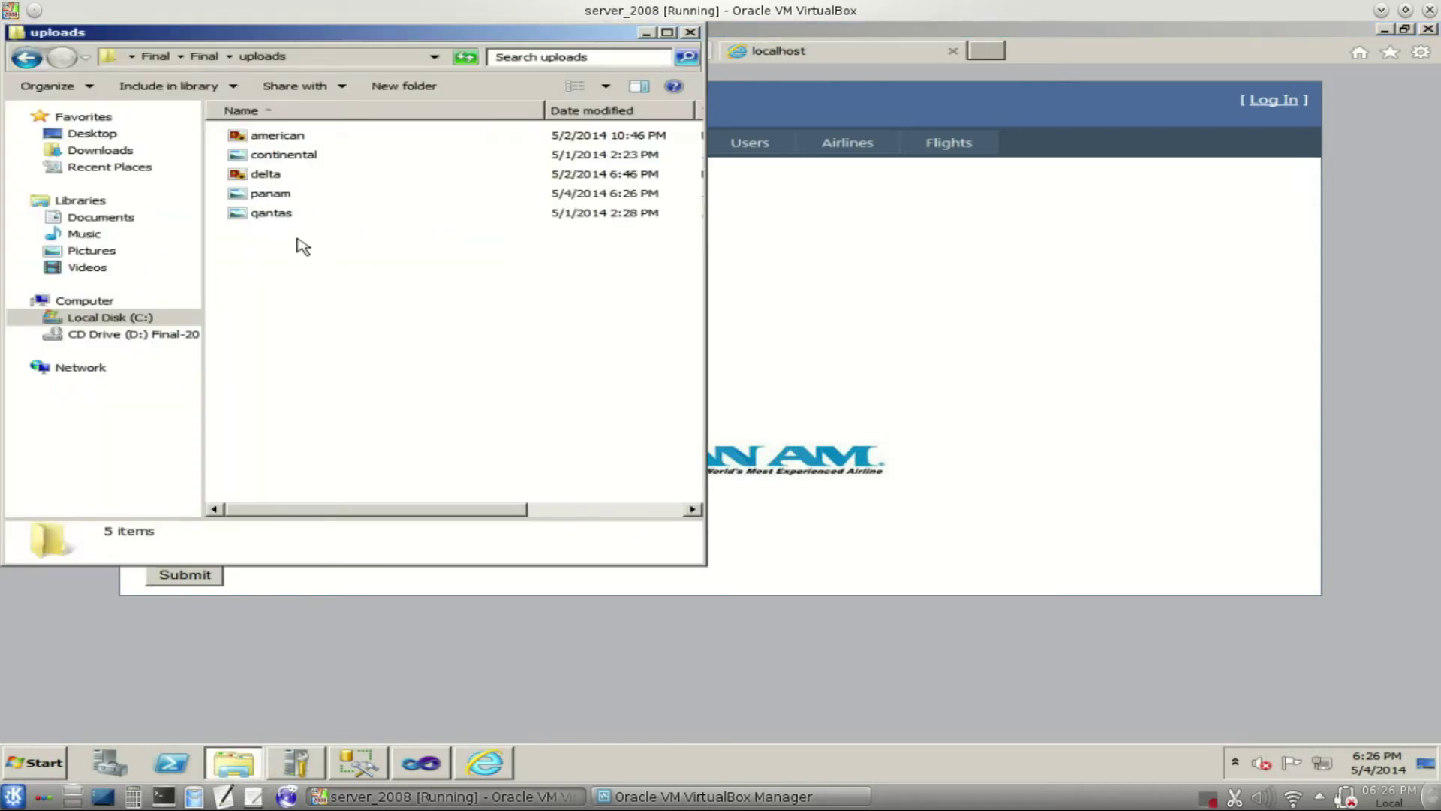
{"action": "left_click", "coordinate": [882, 471]}
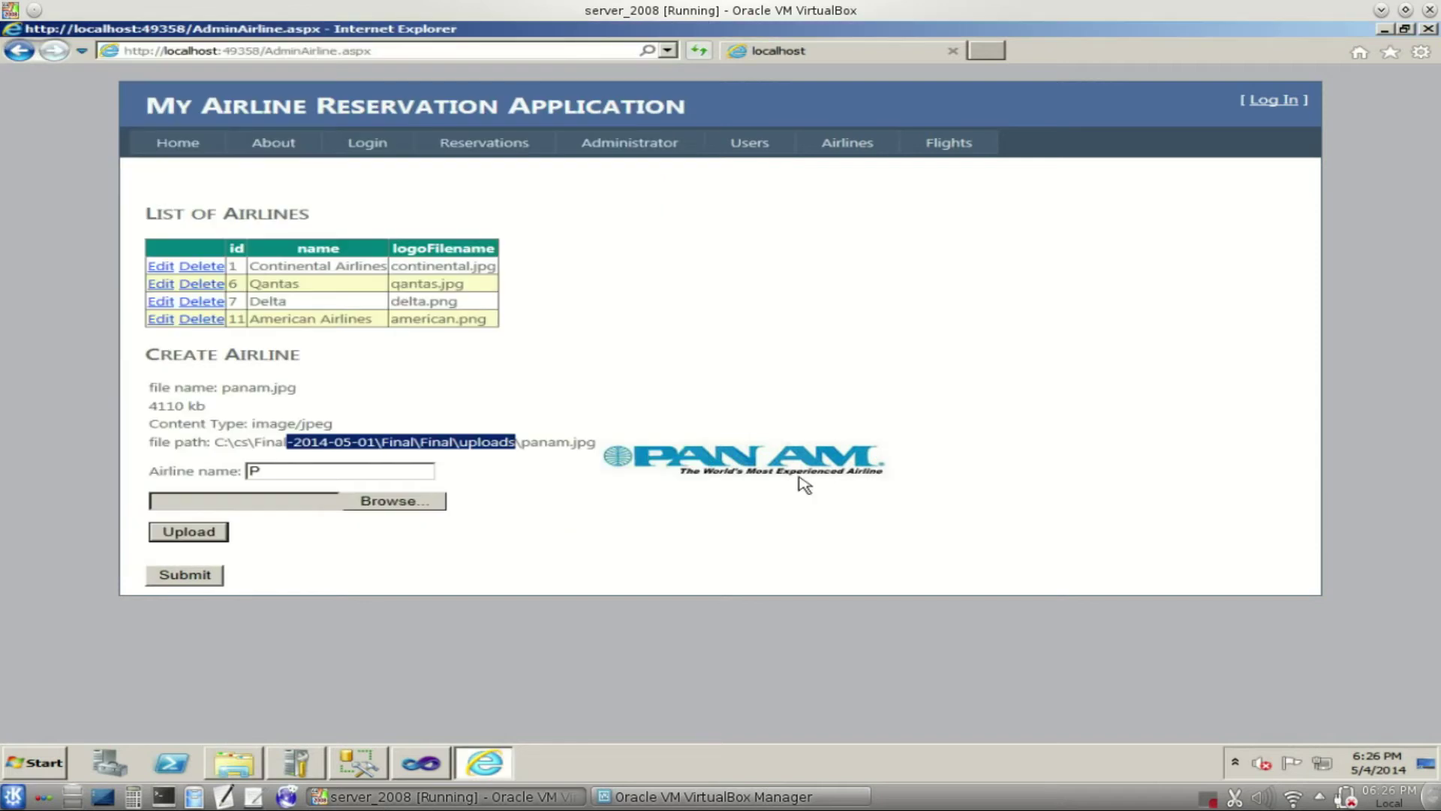
{"action": "left_click", "coordinate": [204, 577]}
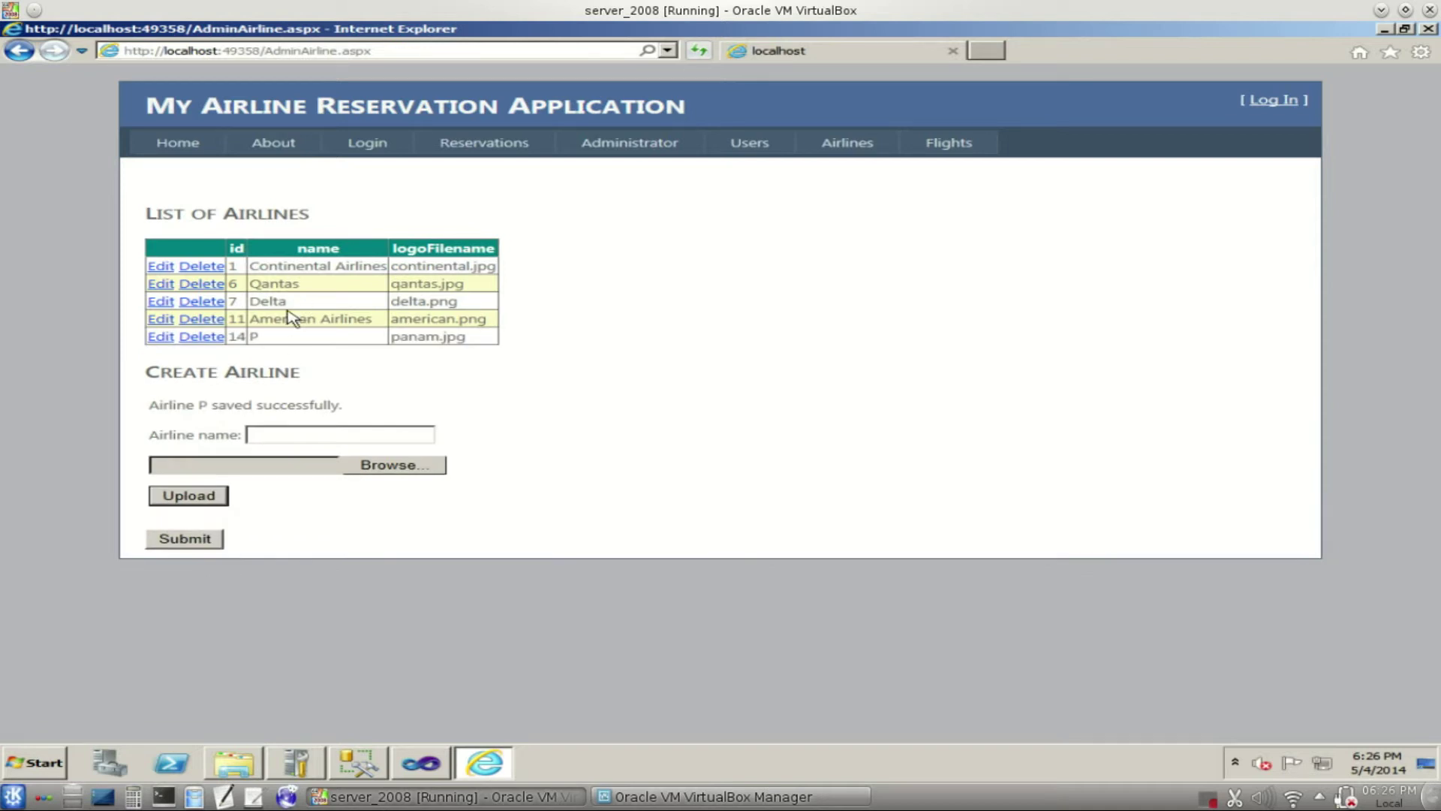
- Start editing airline 14, append 'anAm' to its name, then cancel the edit
{"action": "left_click", "coordinate": [169, 340]}
{"action": "left_click", "coordinate": [326, 337]}
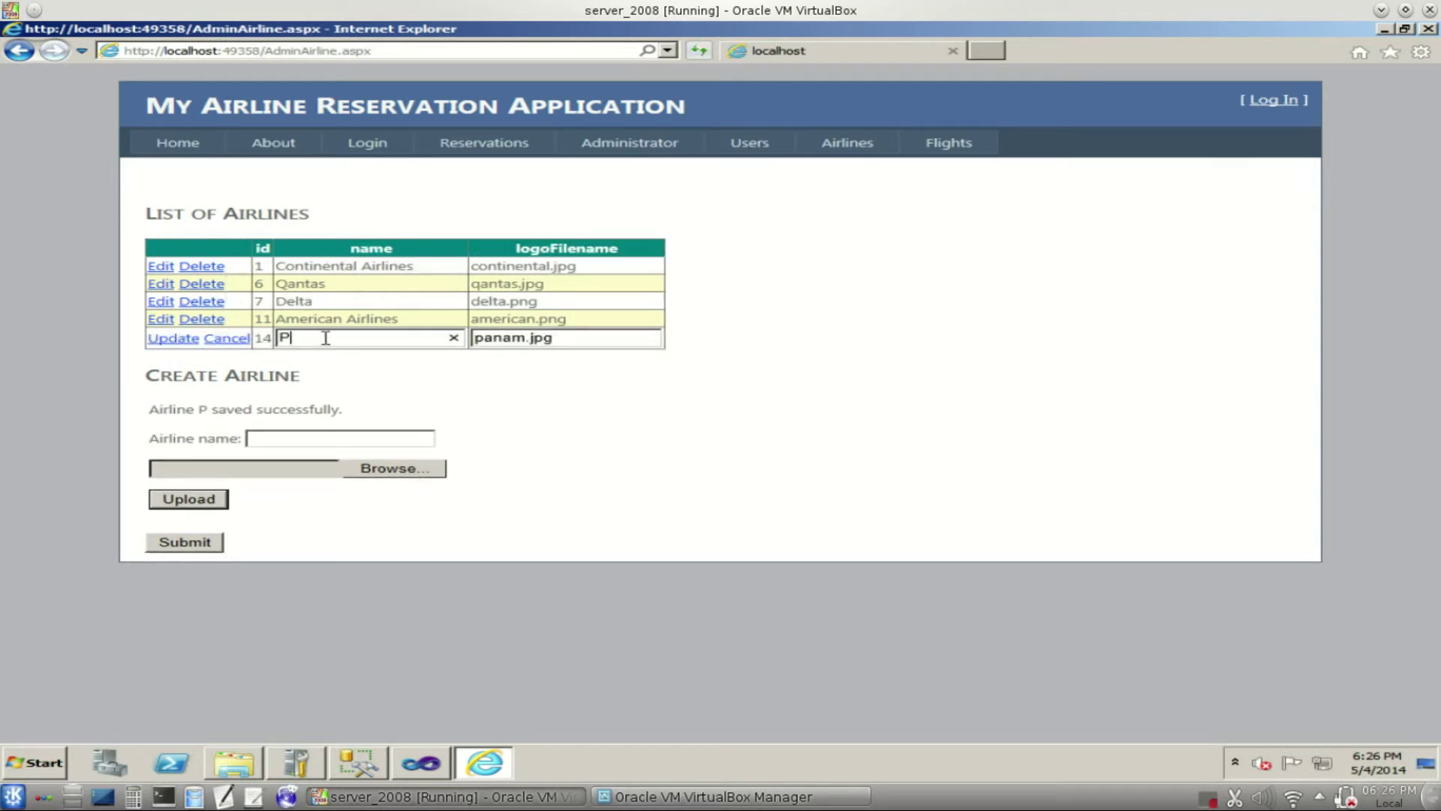
{"action": "type", "text": "anAm Airlines"}
{"action": "key", "text": "ctrl+a"}
{"action": "key", "text": "ctrl+c"}
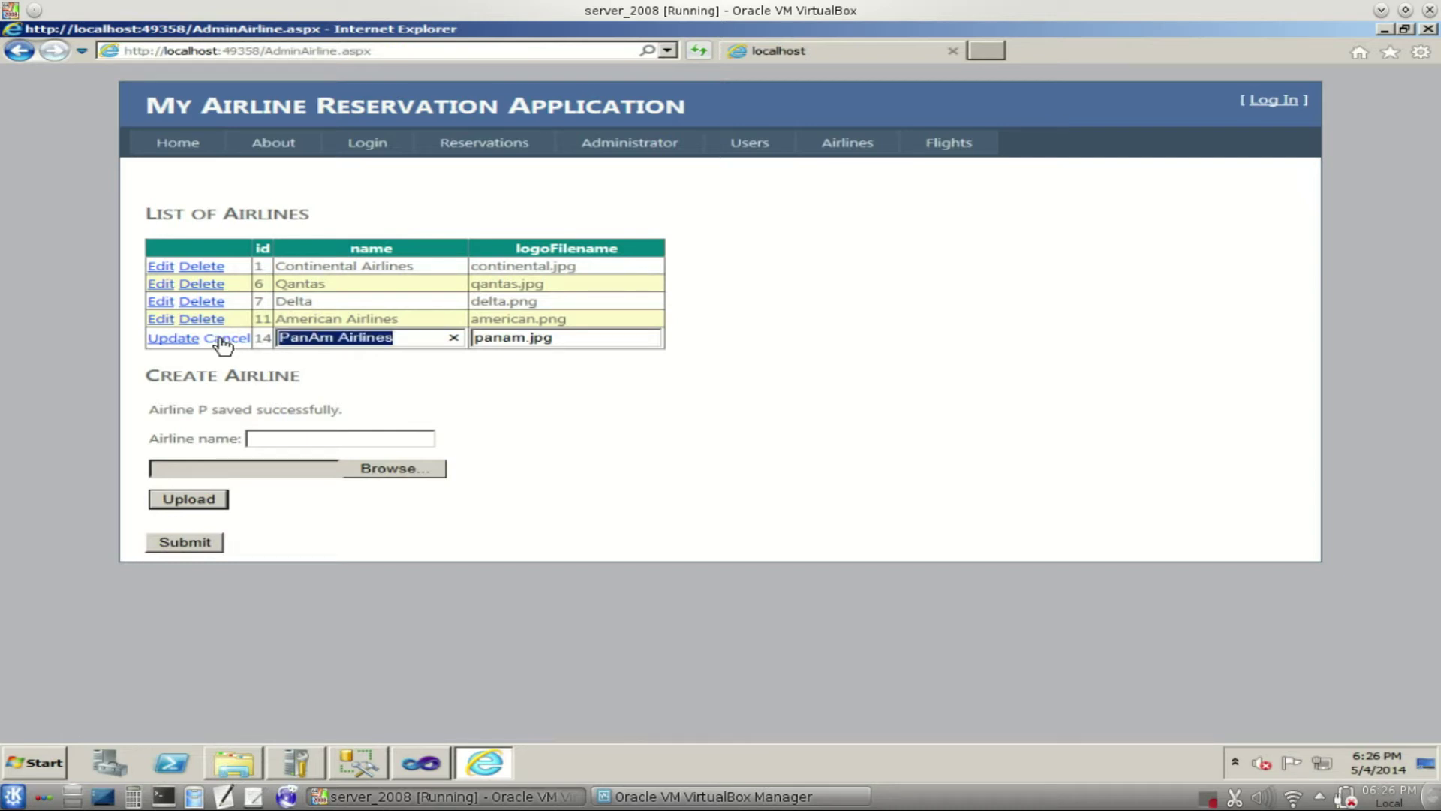
{"action": "left_click", "coordinate": [223, 339]}
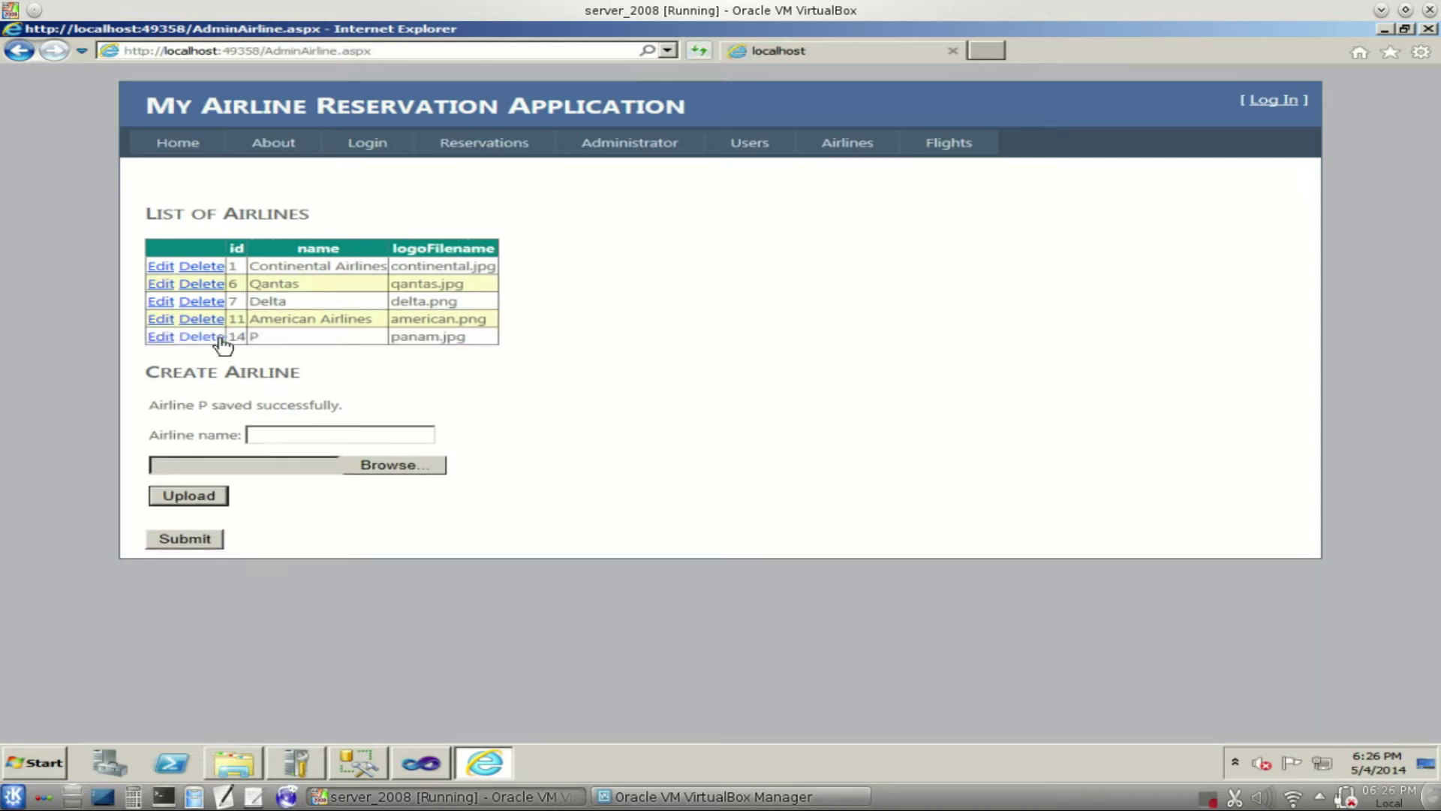
- Rename airline 14 to PanAm Airlines, update it, then delete the record
{"action": "left_click", "coordinate": [161, 336]}
{"action": "key", "text": "BackSpace"}
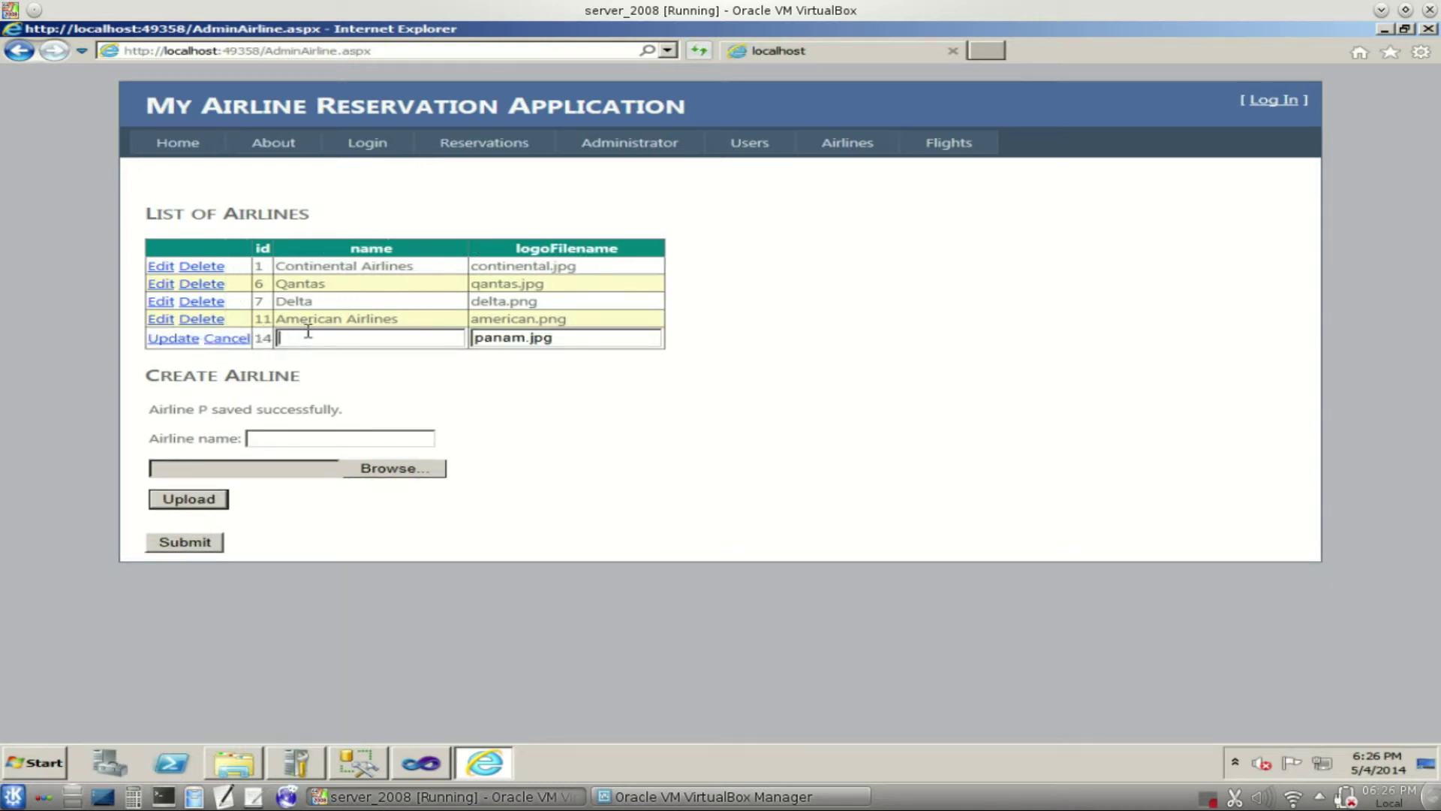
{"action": "key", "text": "ctrl+v"}
{"action": "left_click", "coordinate": [184, 339]}
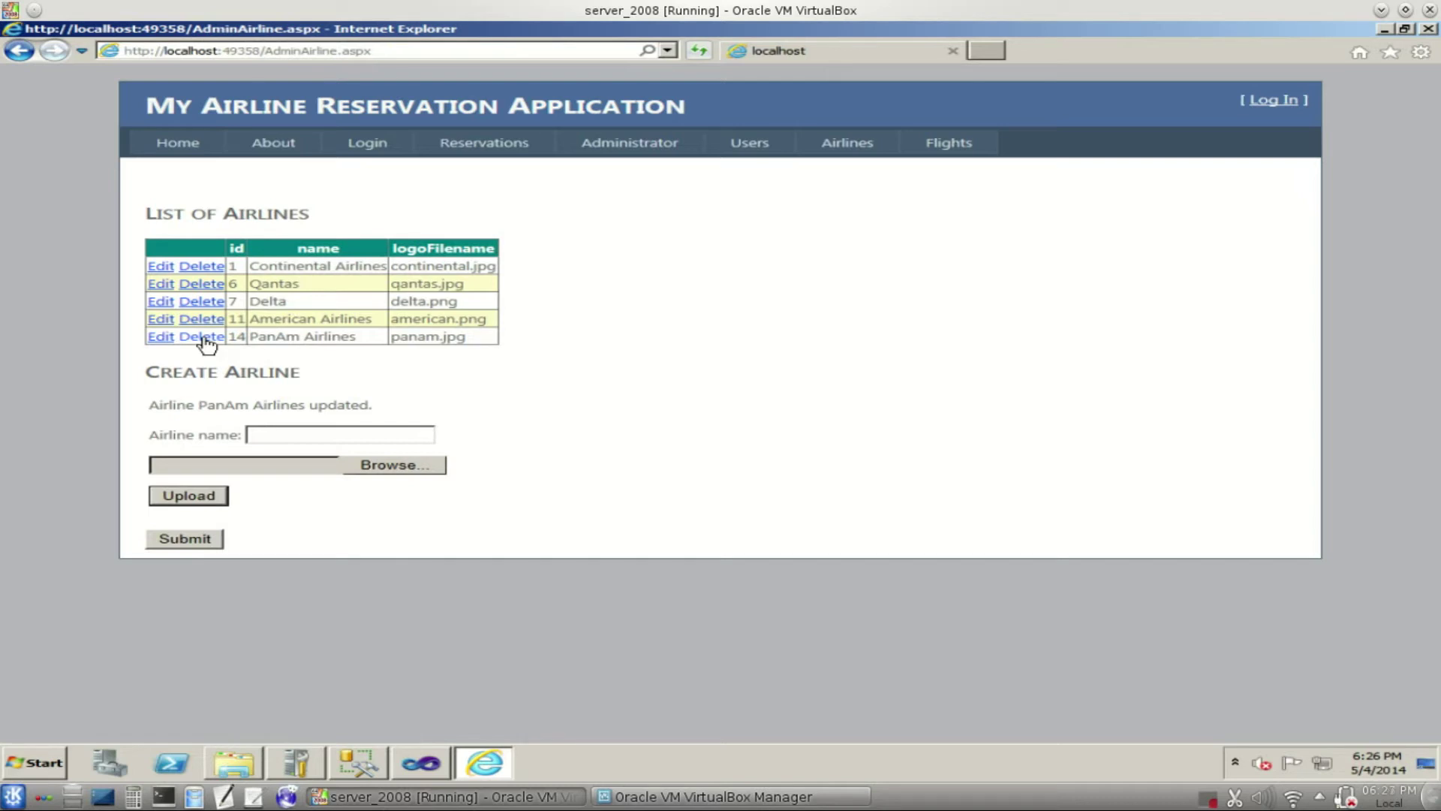
{"action": "left_click", "coordinate": [204, 338]}
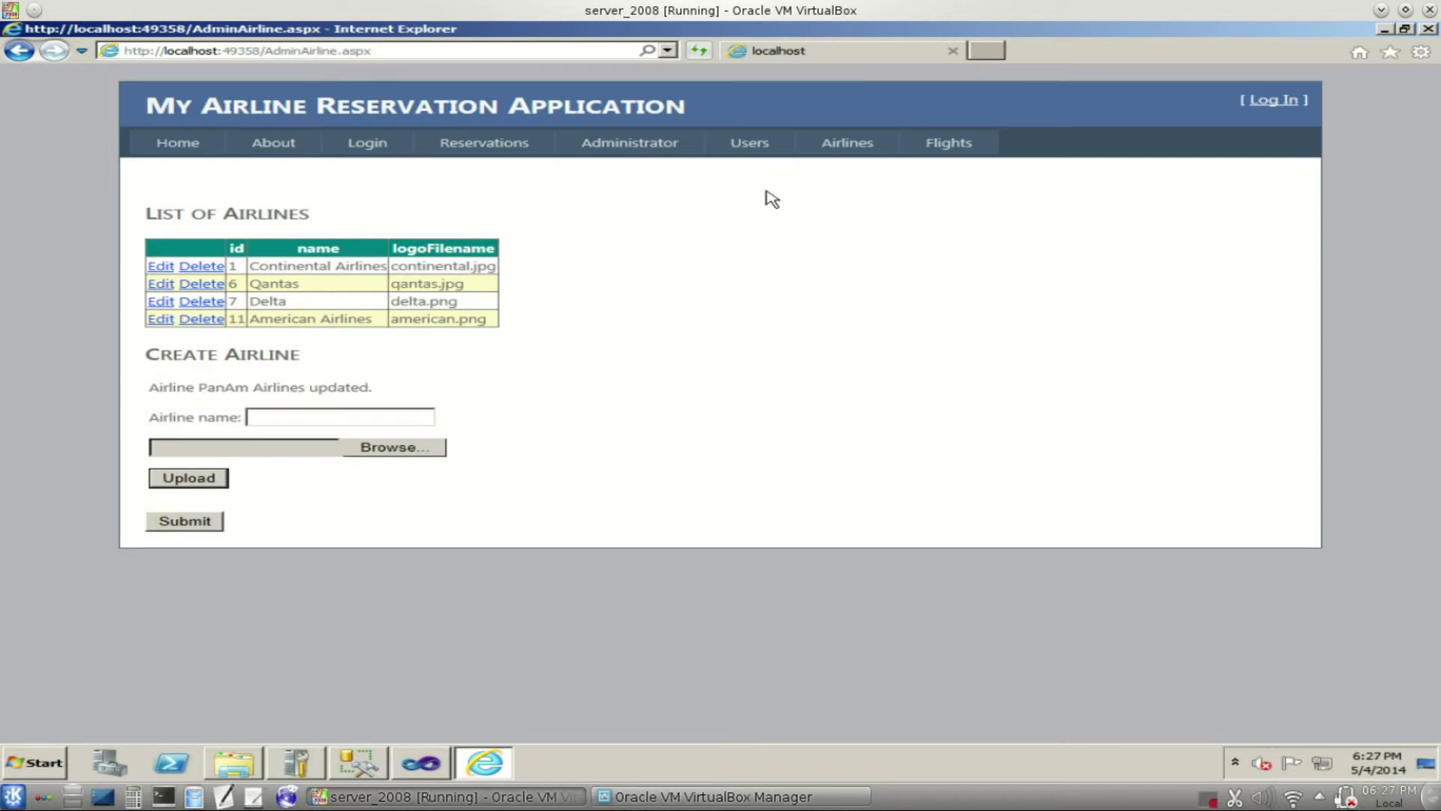
- On the Flights page, filter by Qantas, Delta and American Airlines in turn, ending on Delta
{"action": "left_click", "coordinate": [971, 154]}
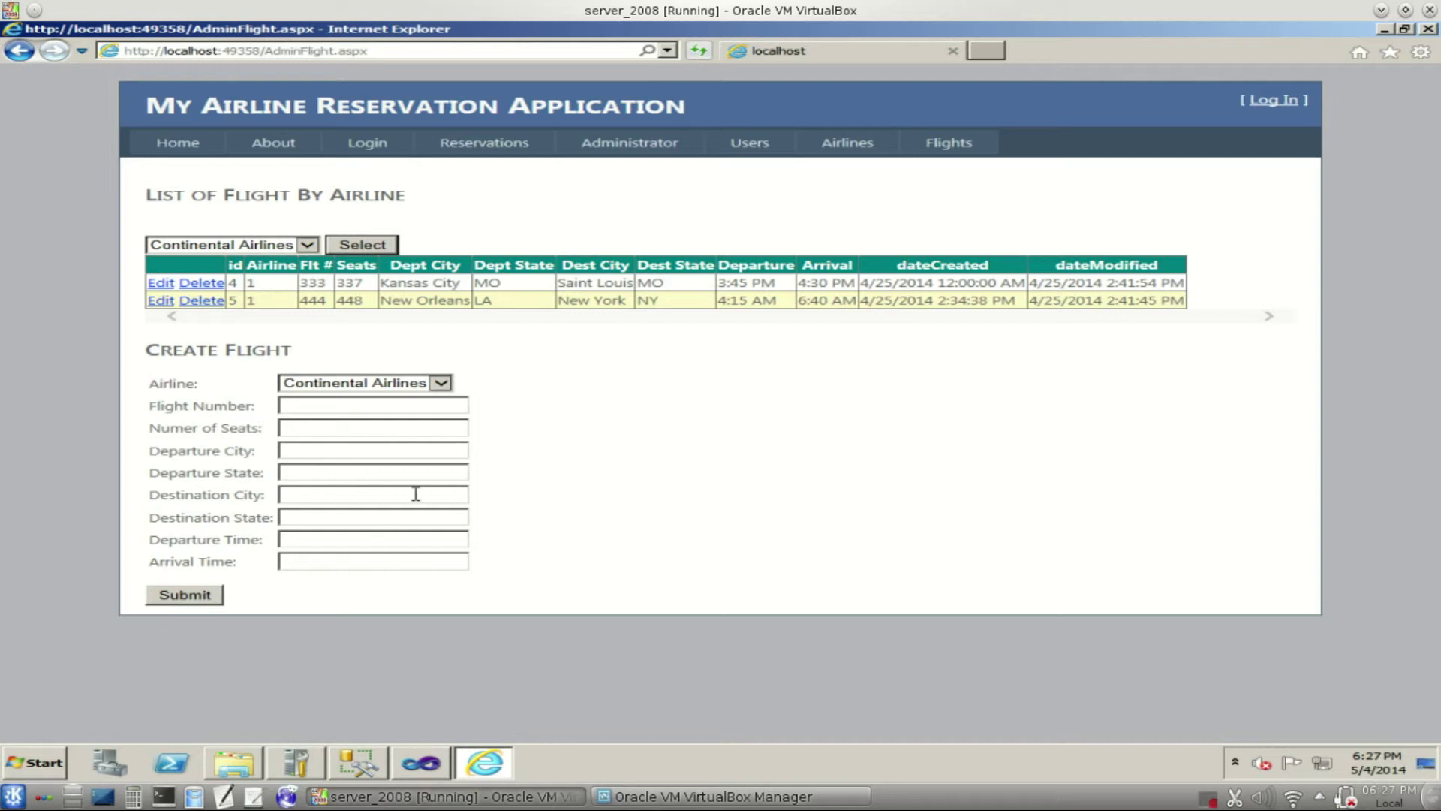
{"action": "left_click", "coordinate": [308, 246]}
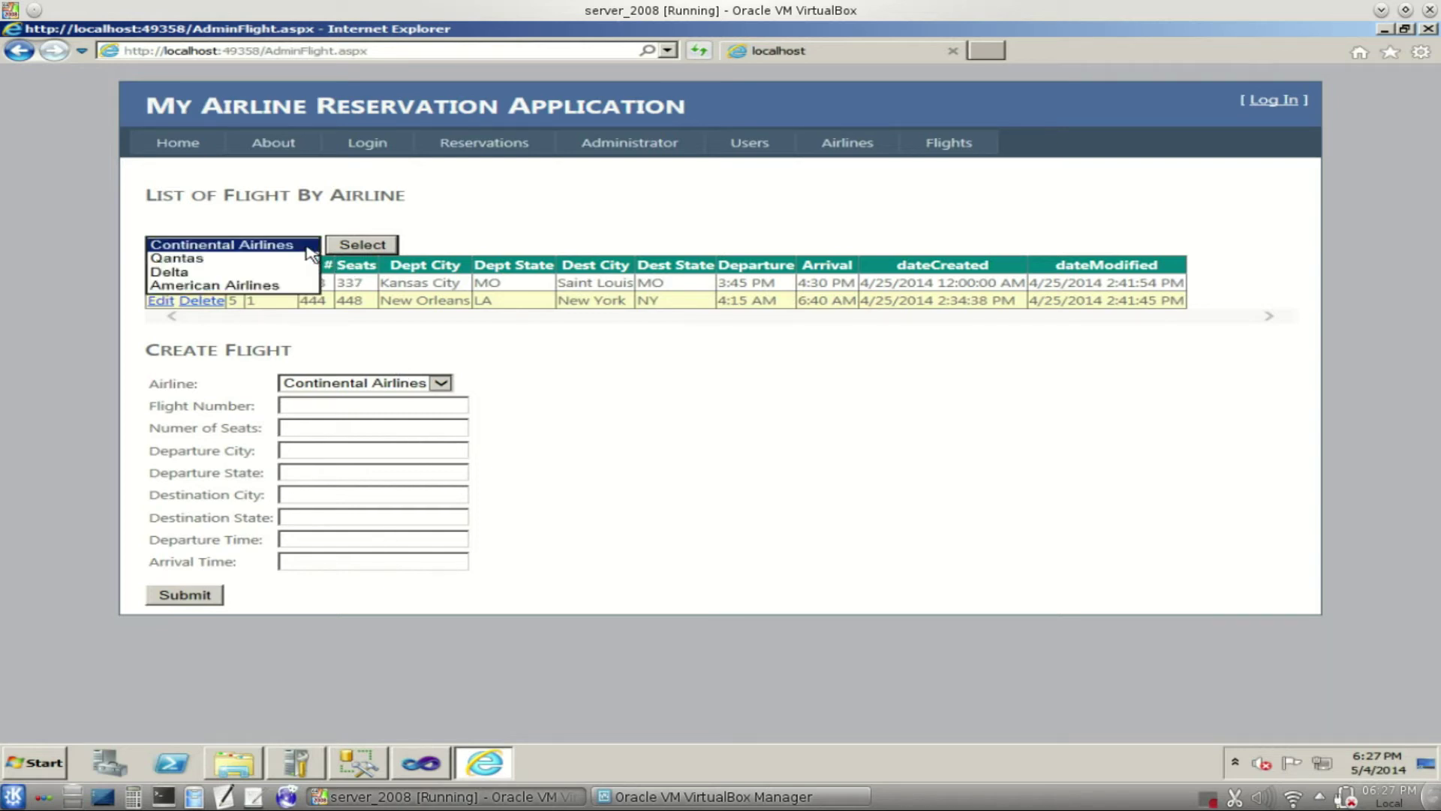
{"action": "left_click", "coordinate": [289, 260]}
{"action": "left_click", "coordinate": [348, 248]}
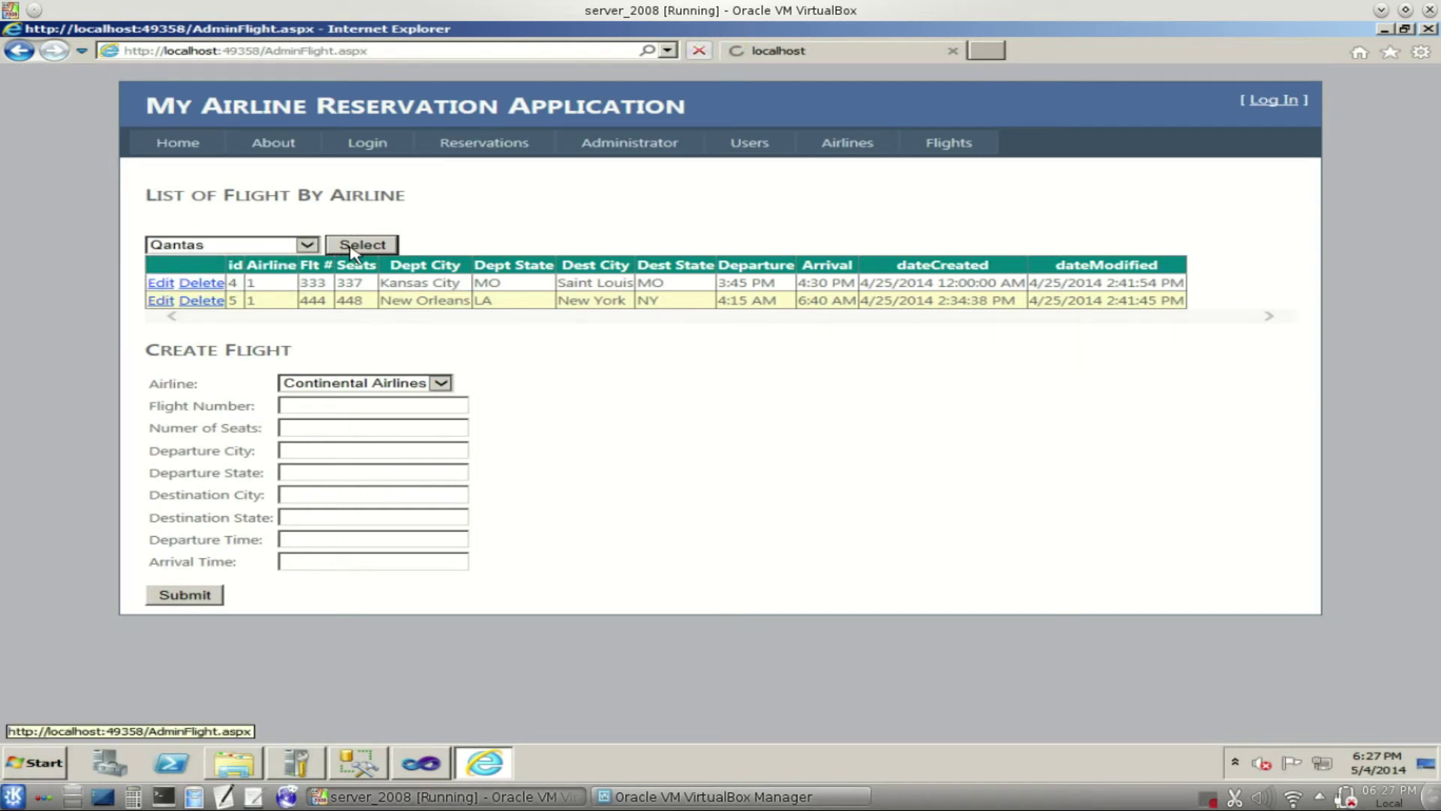
{"action": "left_click", "coordinate": [307, 246]}
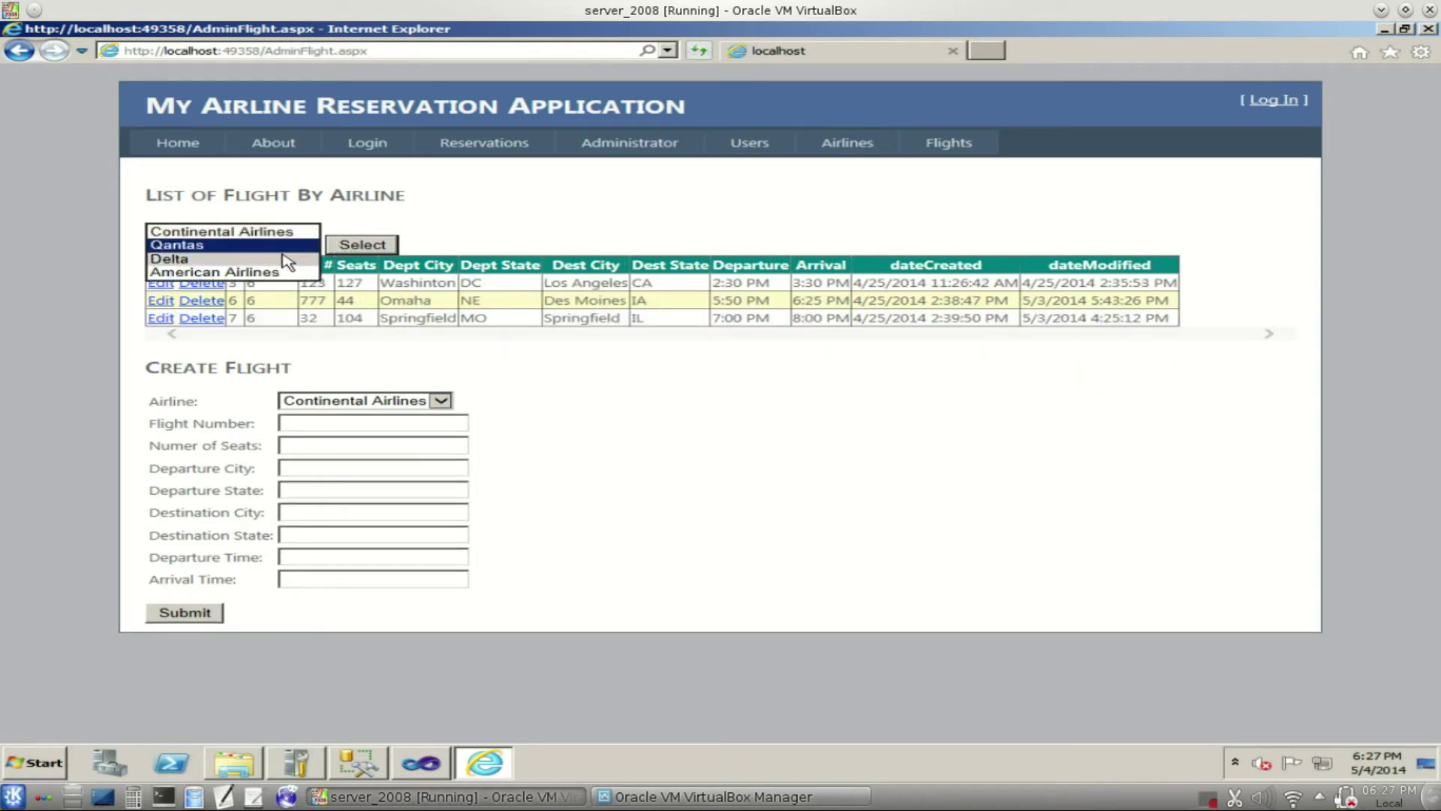
{"action": "left_click", "coordinate": [293, 259]}
{"action": "left_click", "coordinate": [341, 248]}
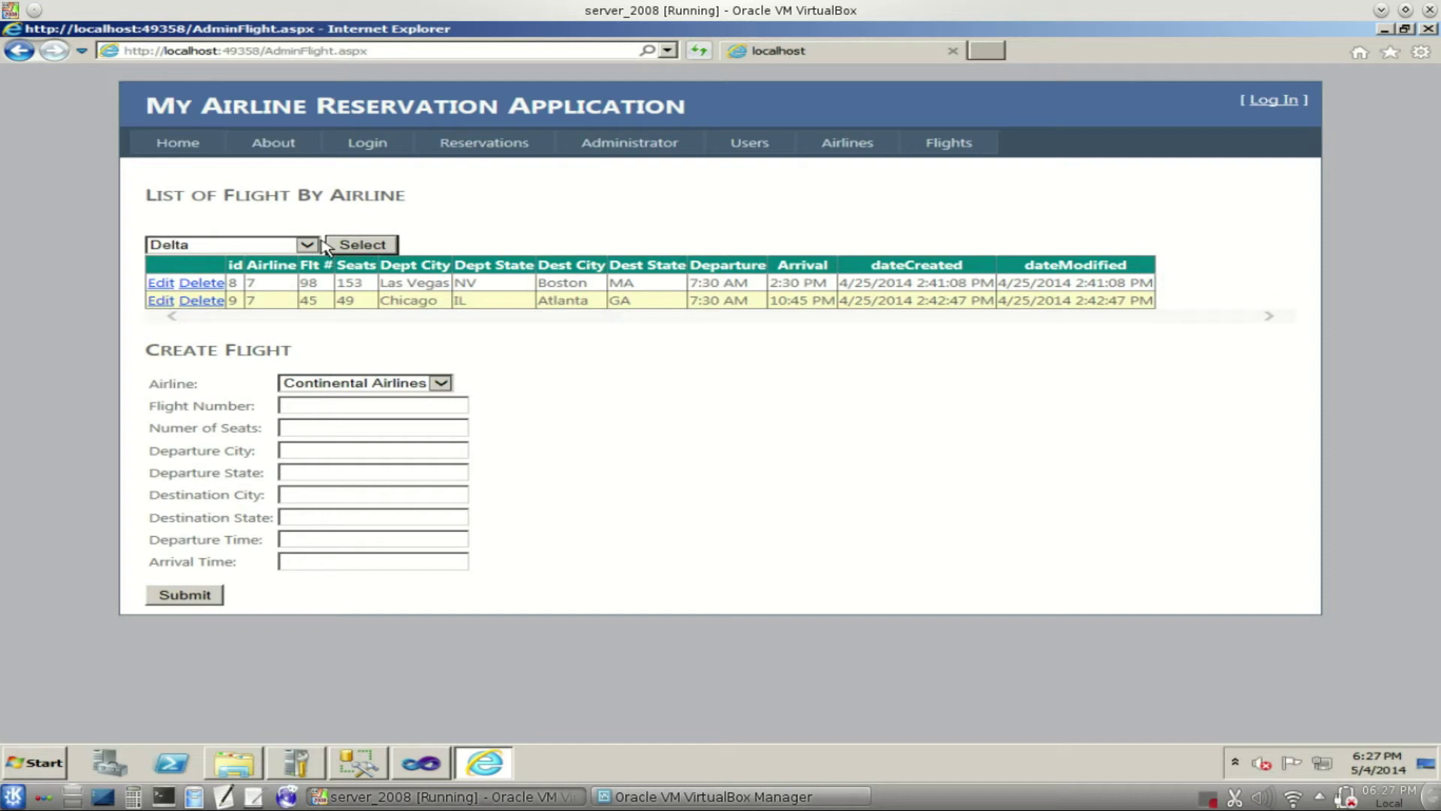
{"action": "left_click", "coordinate": [307, 245]}
{"action": "left_click", "coordinate": [292, 258]}
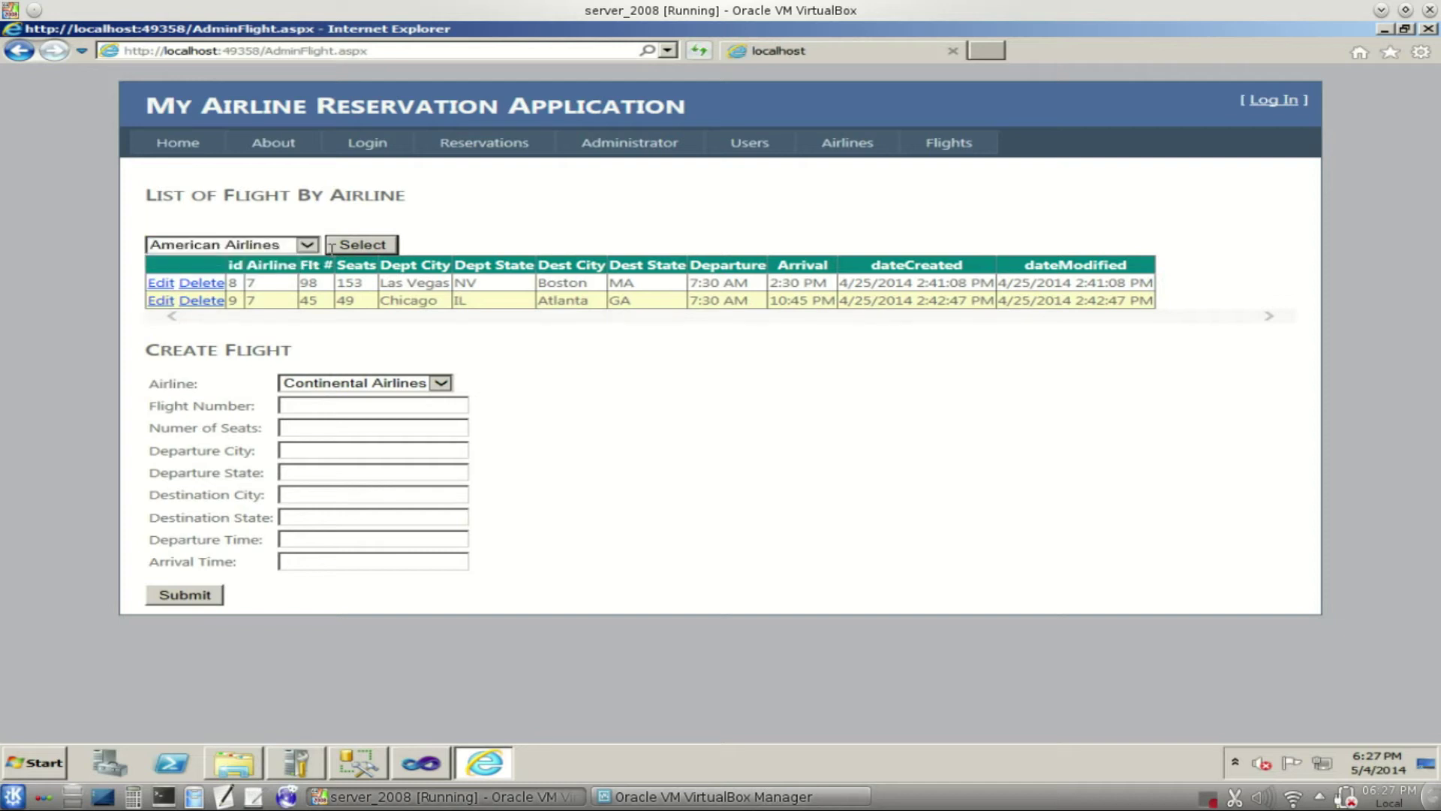
{"action": "left_click", "coordinate": [353, 249]}
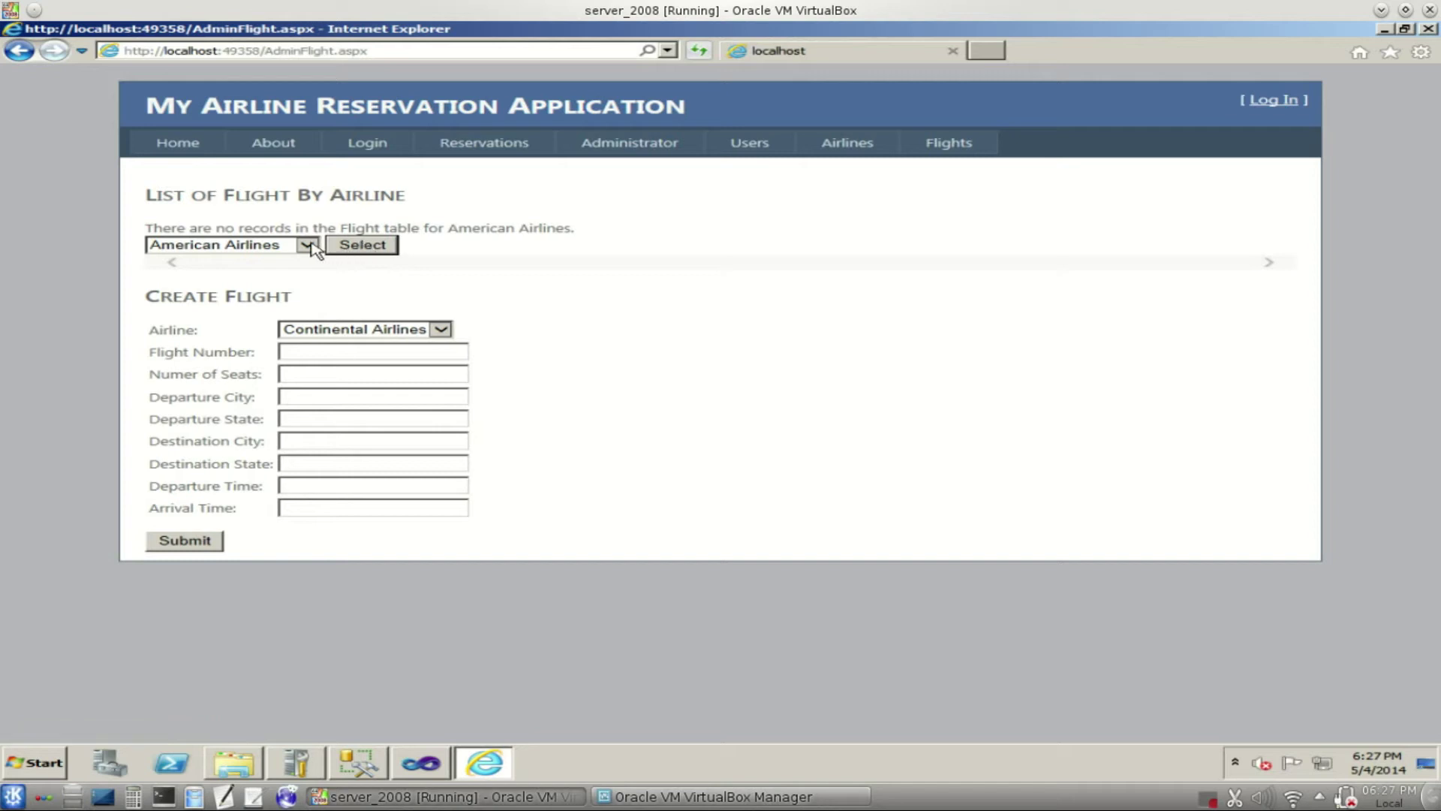
{"action": "left_click", "coordinate": [307, 244]}
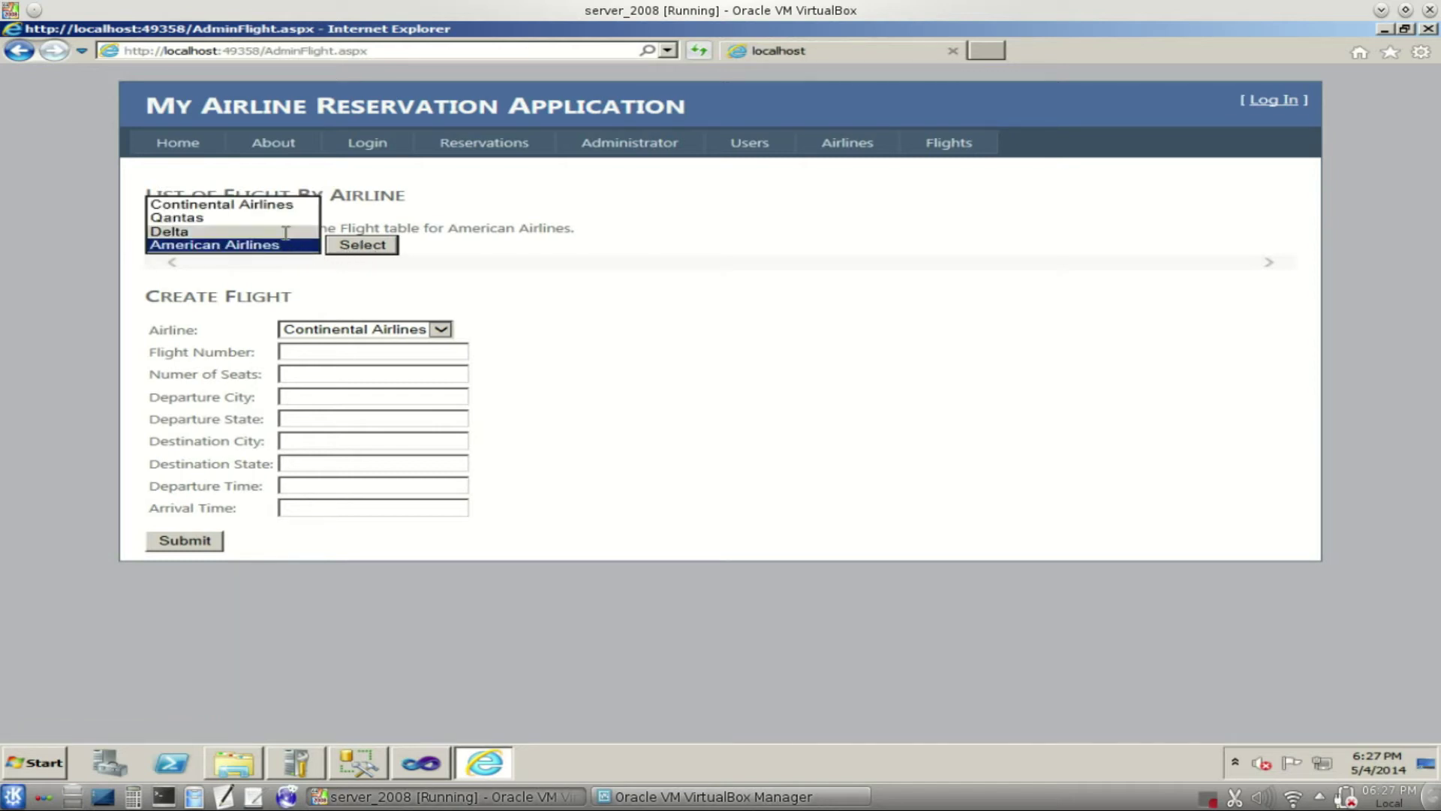
{"action": "left_click", "coordinate": [286, 231]}
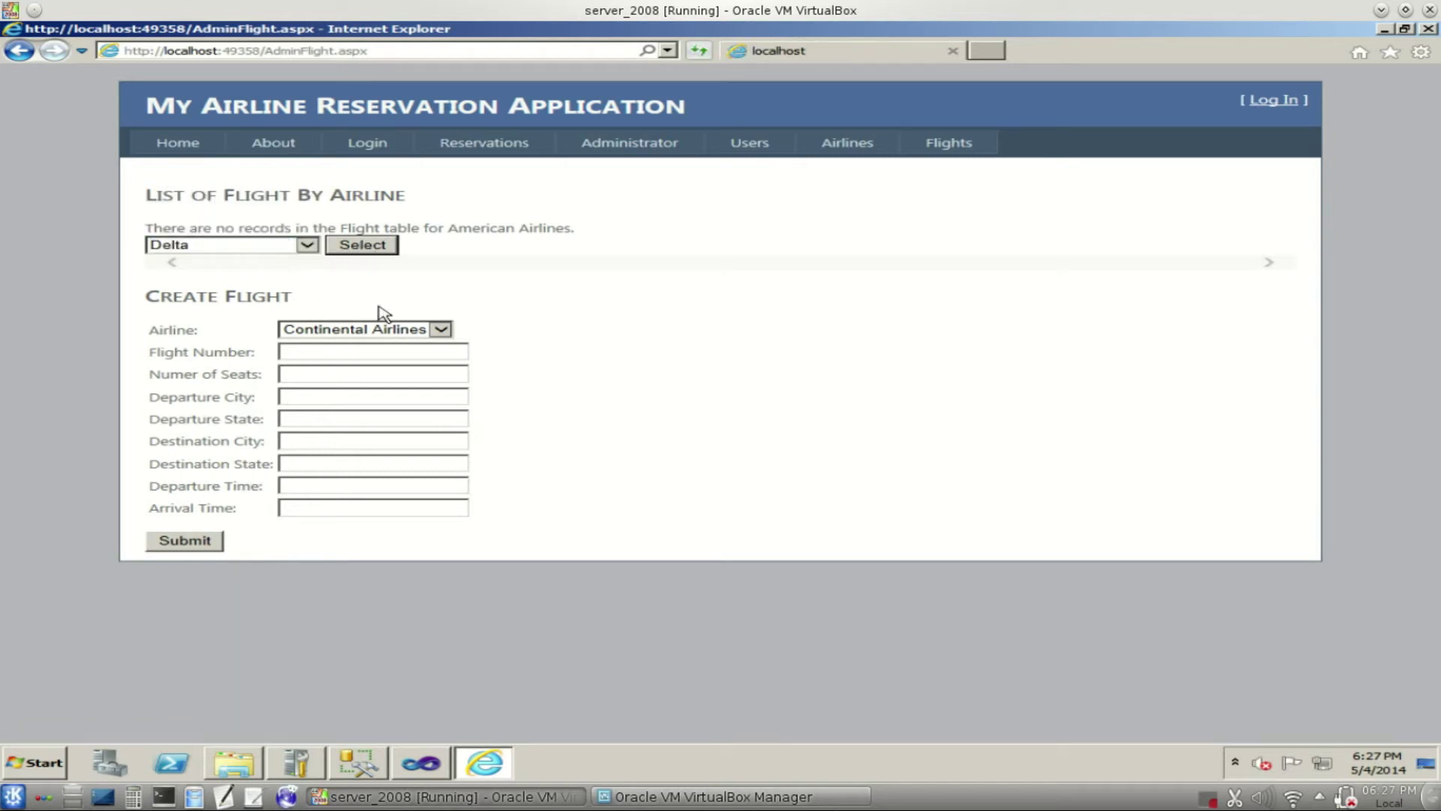
{"action": "left_click", "coordinate": [367, 250]}
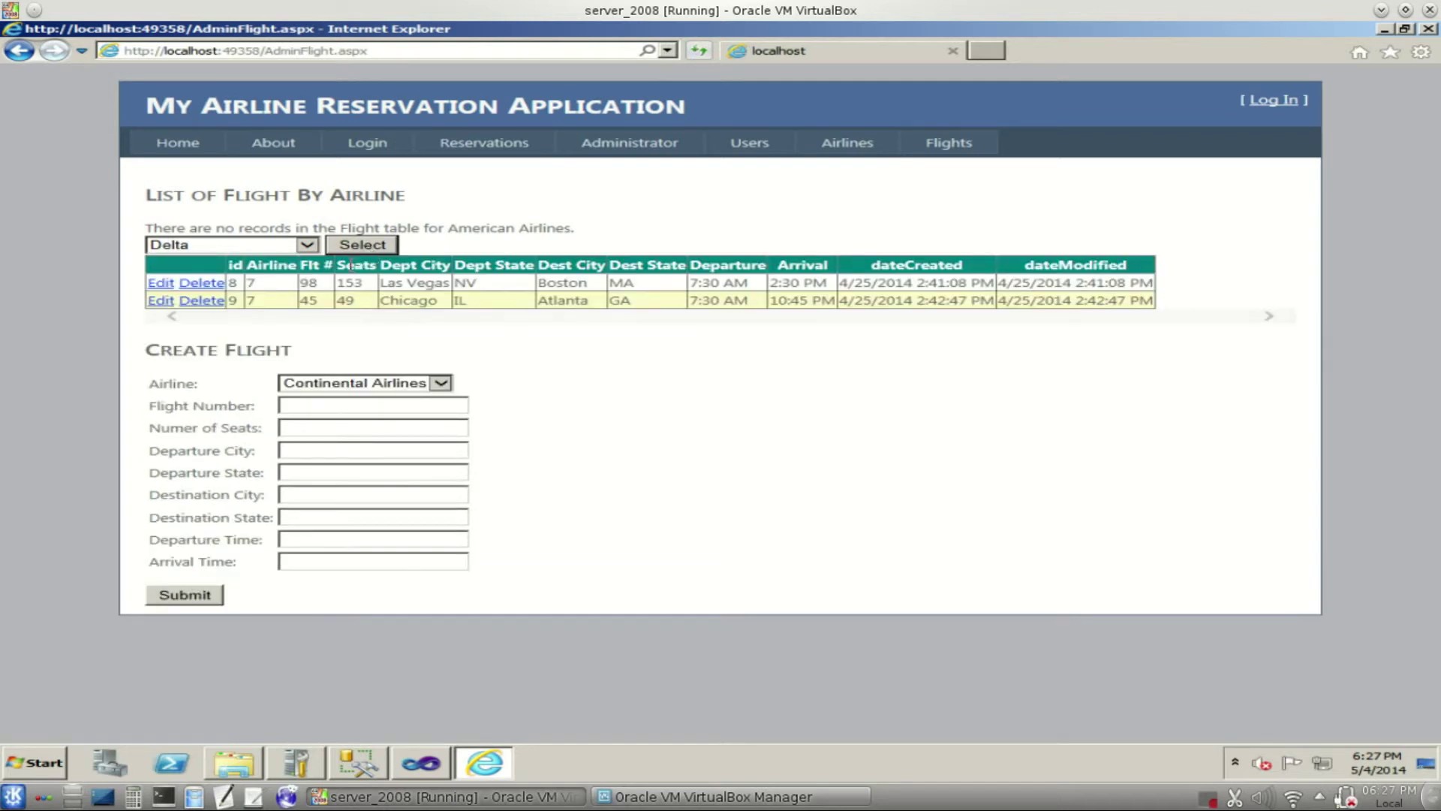
- Enter Delta flight 800 with 12 seats, Kansas City, MO to San Francisco, CA
{"action": "left_click", "coordinate": [441, 383]}
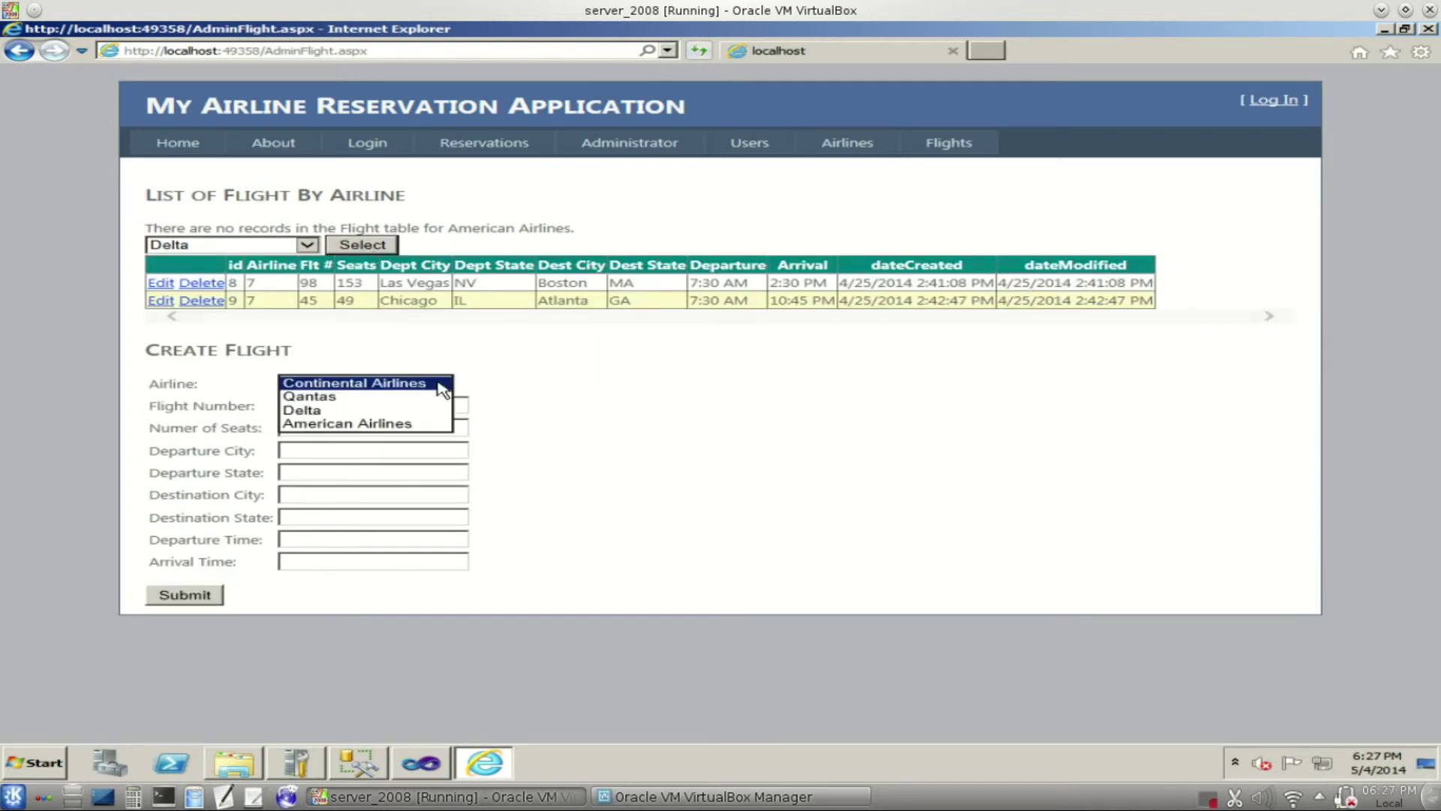
{"action": "left_click", "coordinate": [405, 410]}
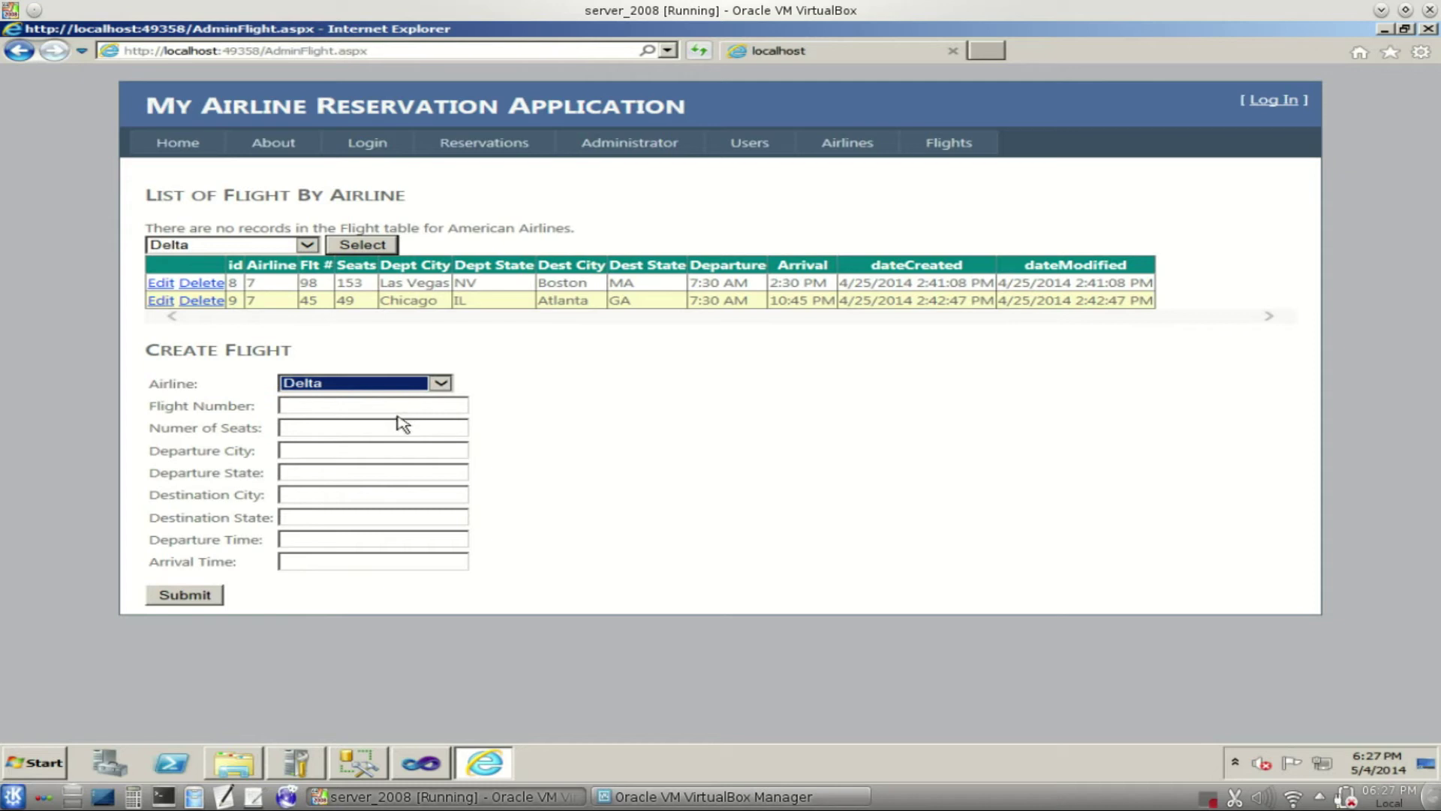
{"action": "left_click", "coordinate": [399, 405]}
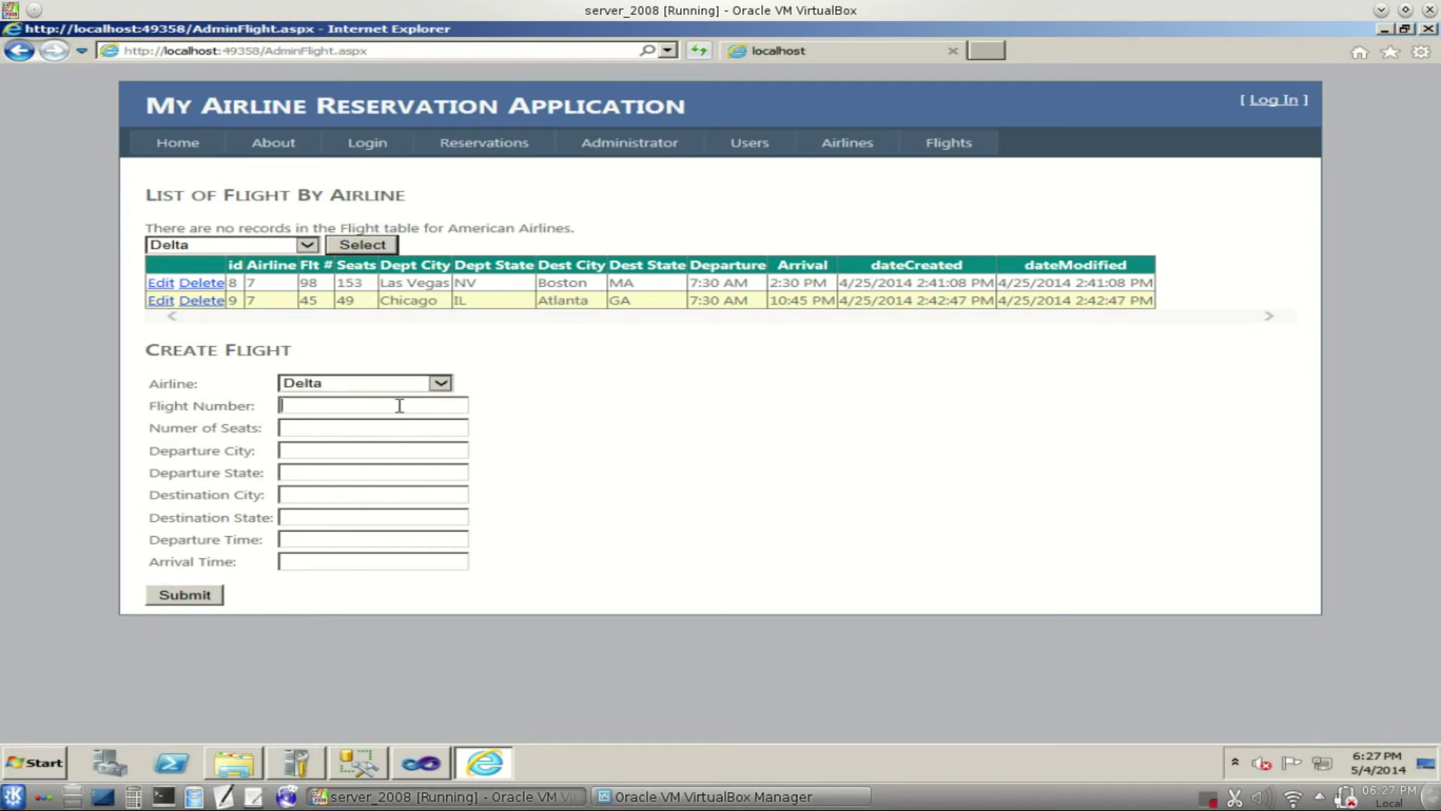
{"action": "type", "text": "800"}
{"action": "left_click", "coordinate": [403, 426]}
{"action": "type", "text": "12"}
{"action": "type", "text": "Kansas"}
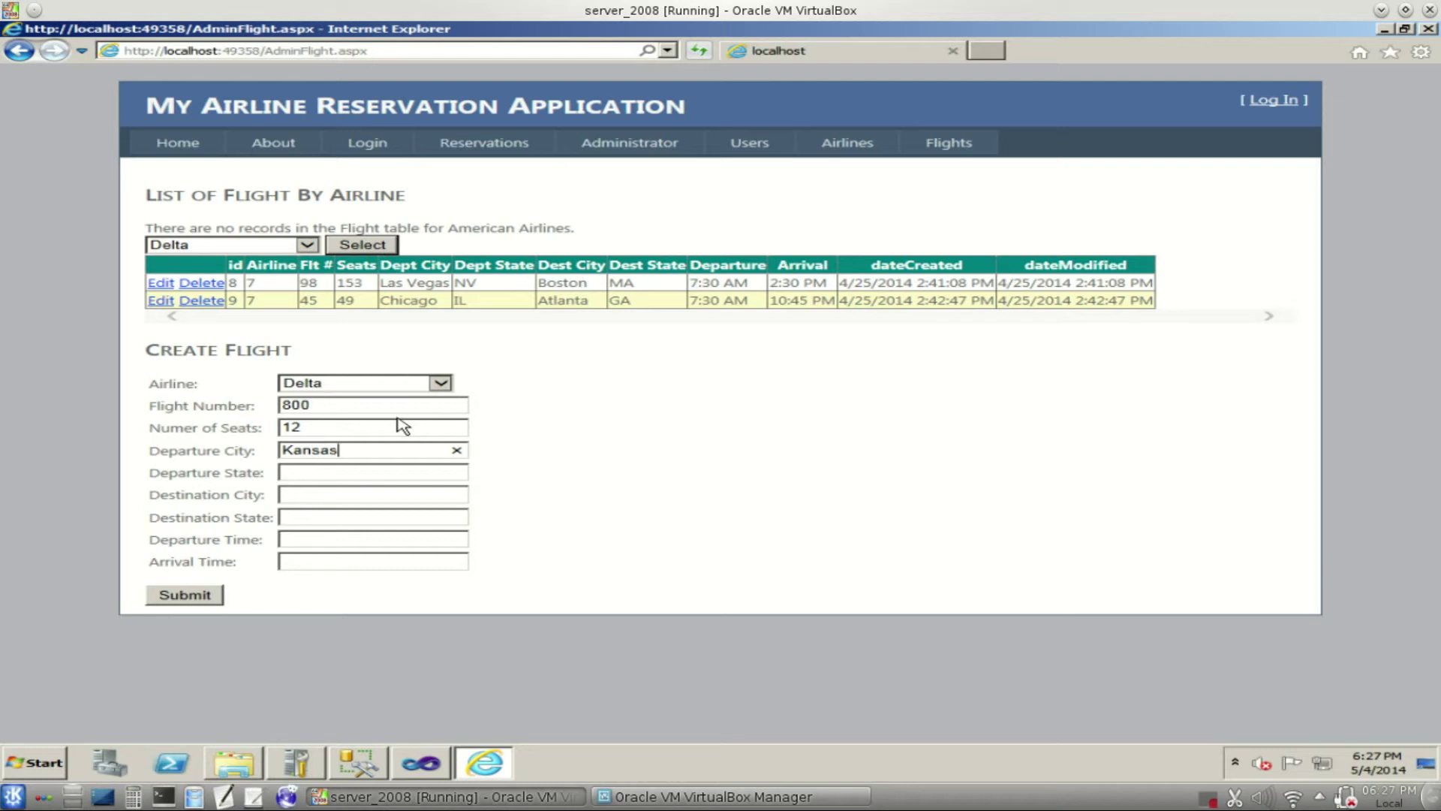
{"action": "type", "text": " City"}
{"action": "key", "text": "Tab"}
{"action": "type", "text": "Mo"}
{"action": "type", "text": "San"}
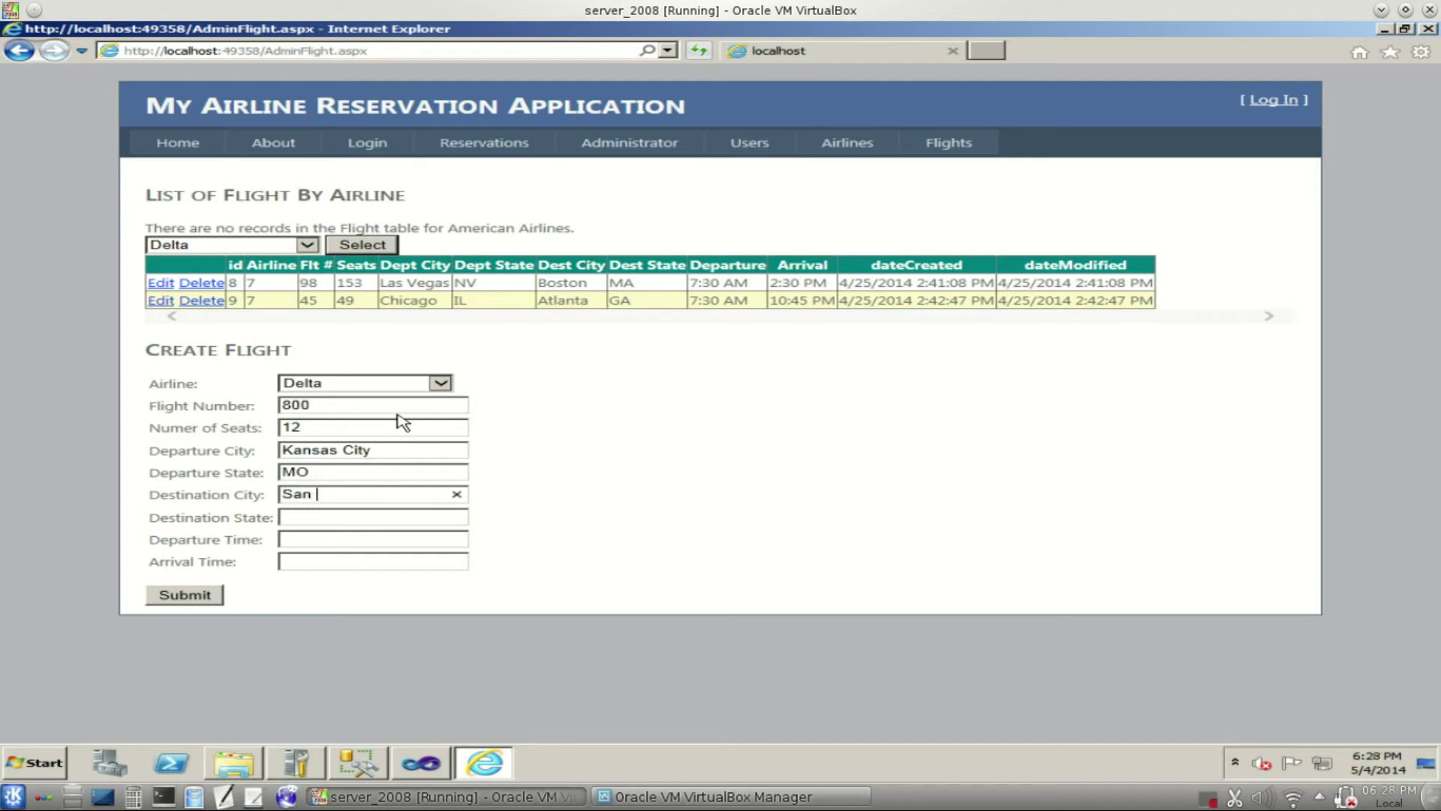
{"action": "type", "text": " Francisco"}
{"action": "key", "text": "Tab"}
{"action": "type", "text": "Ca"}
- Set departure 4:00 PM and arrival 7:00PM, then submit the new flight
{"action": "key", "text": "Tab"}
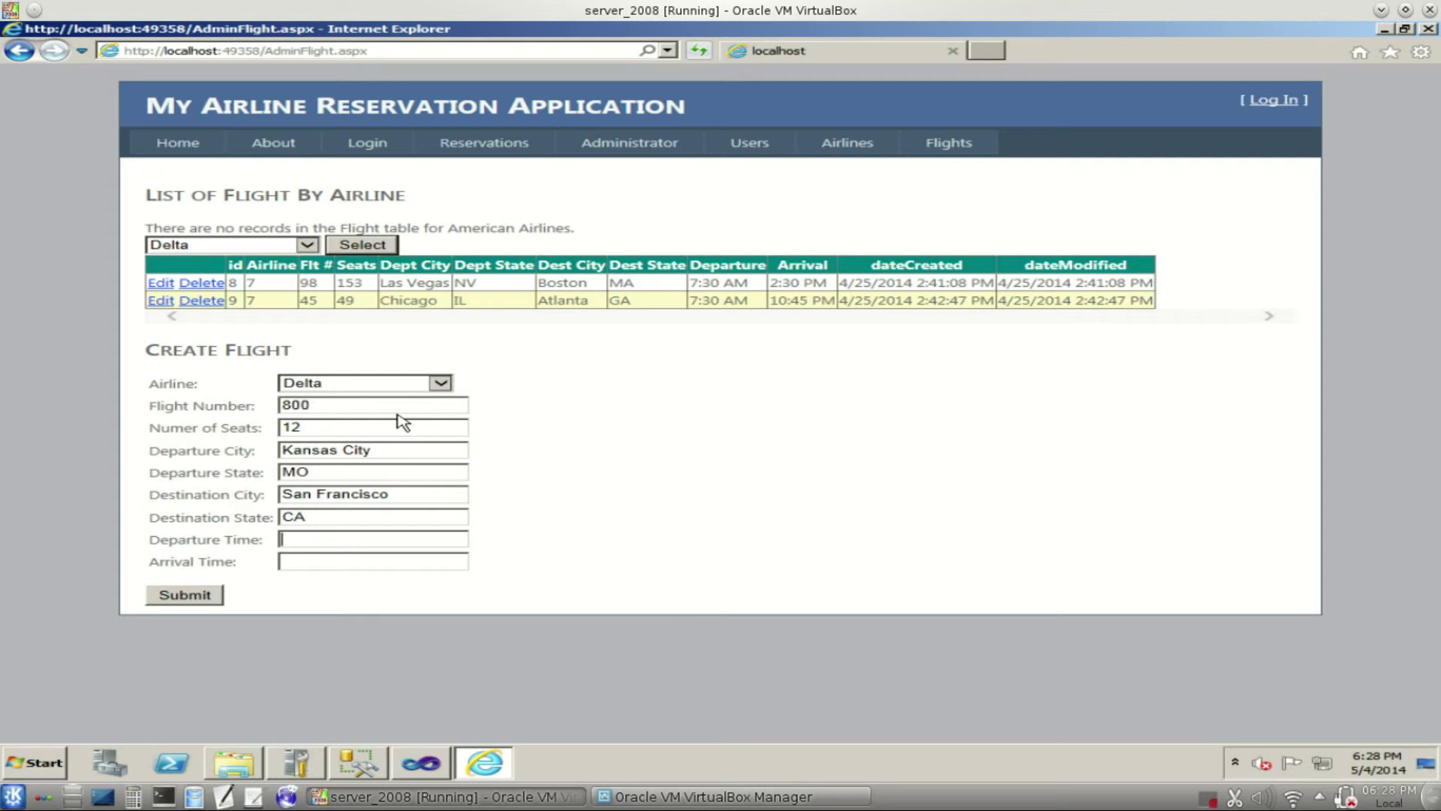
{"action": "type", "text": "$"}
{"action": "key", "text": "BackSpace"}
{"action": "key", "text": "BackSpace"}
{"action": "type", "text": "4"}
{"action": "type", "text": ":00 PM"}
{"action": "type", "text": "7:"}
{"action": "type", "text": "PM"}
{"action": "key", "text": "BackSpace"}
{"action": "key", "text": "BackSpace"}
{"action": "type", "text": "00PM"}
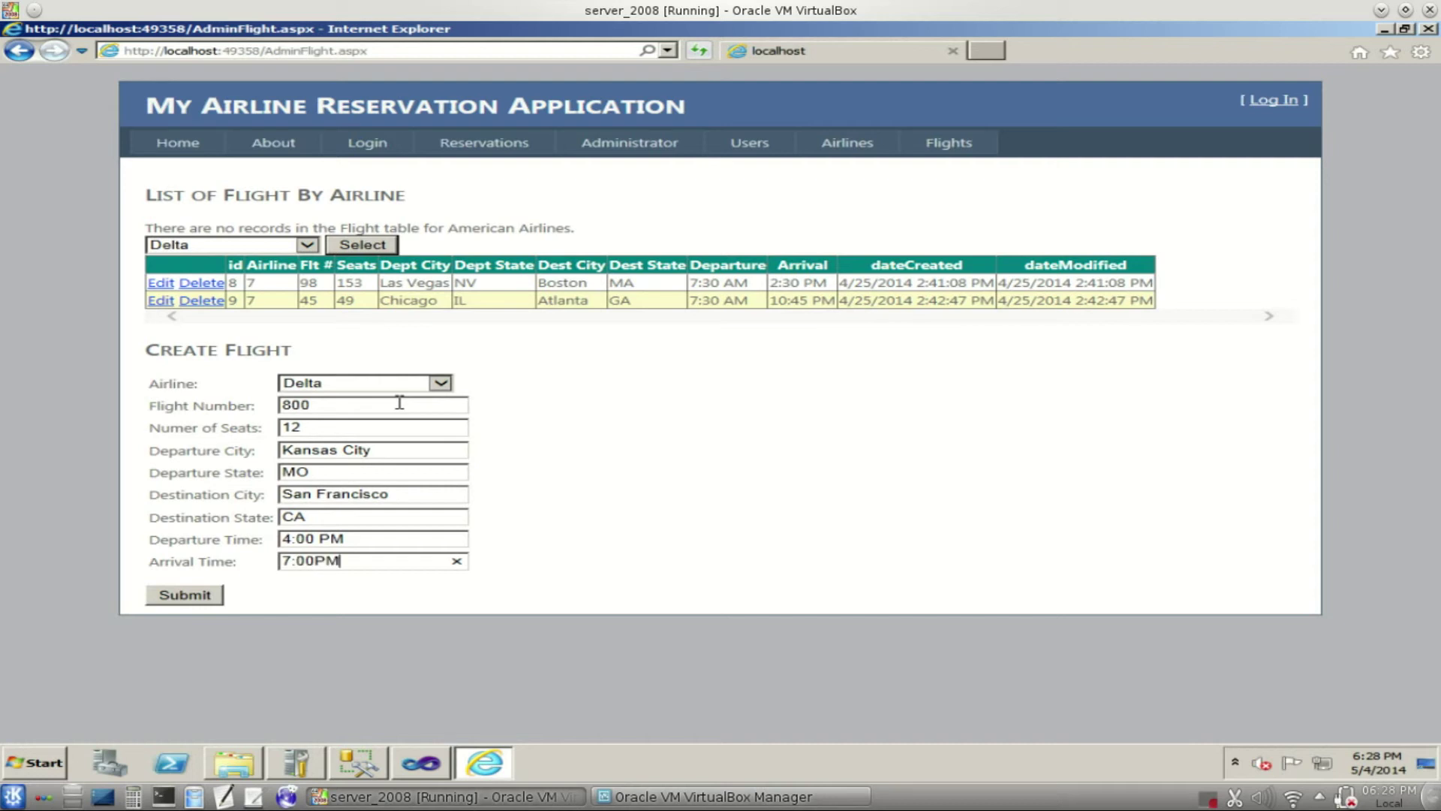
{"action": "left_click", "coordinate": [186, 595]}
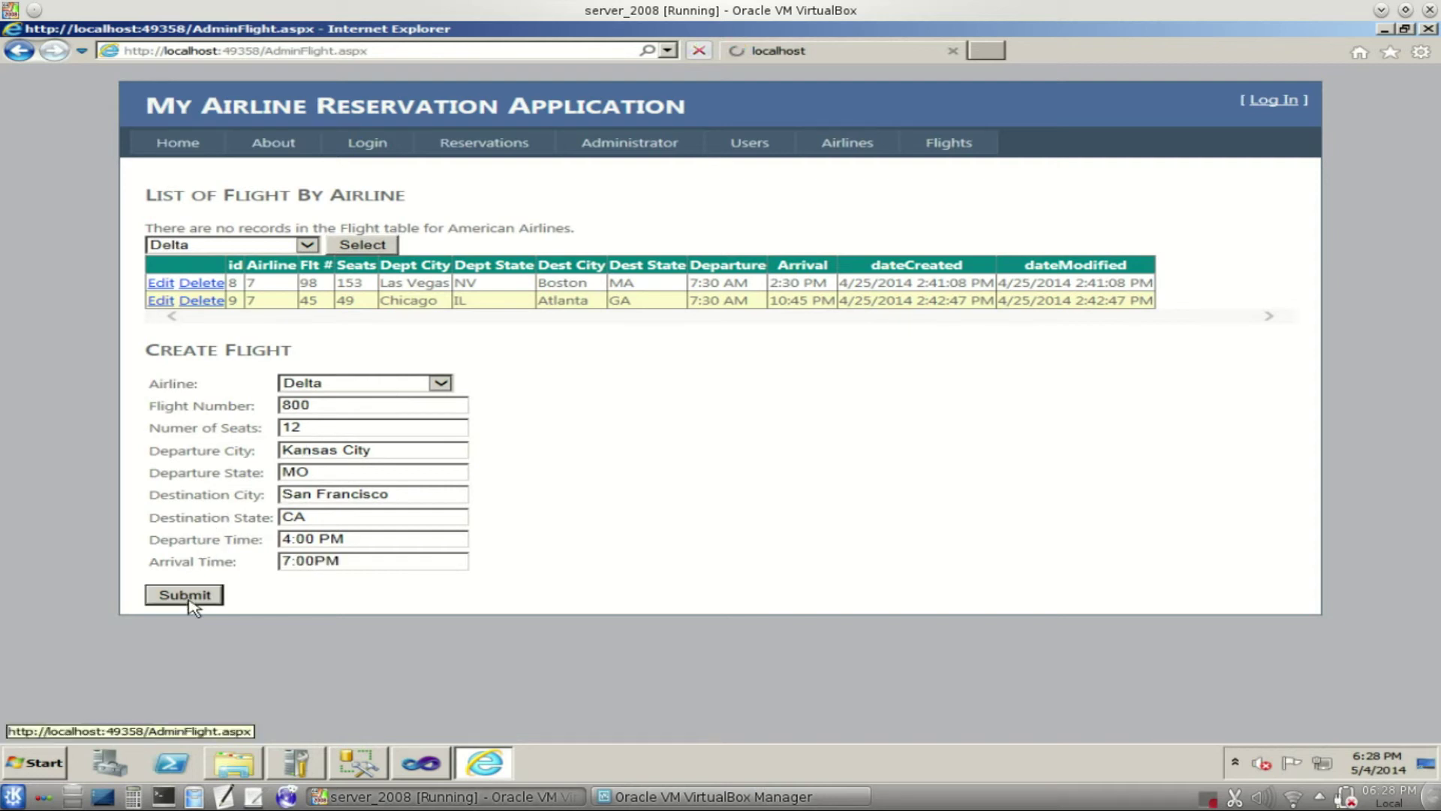
- Filter the flight list to Delta to show flight 800
{"action": "left_click", "coordinate": [308, 245]}
{"action": "left_click", "coordinate": [269, 274]}
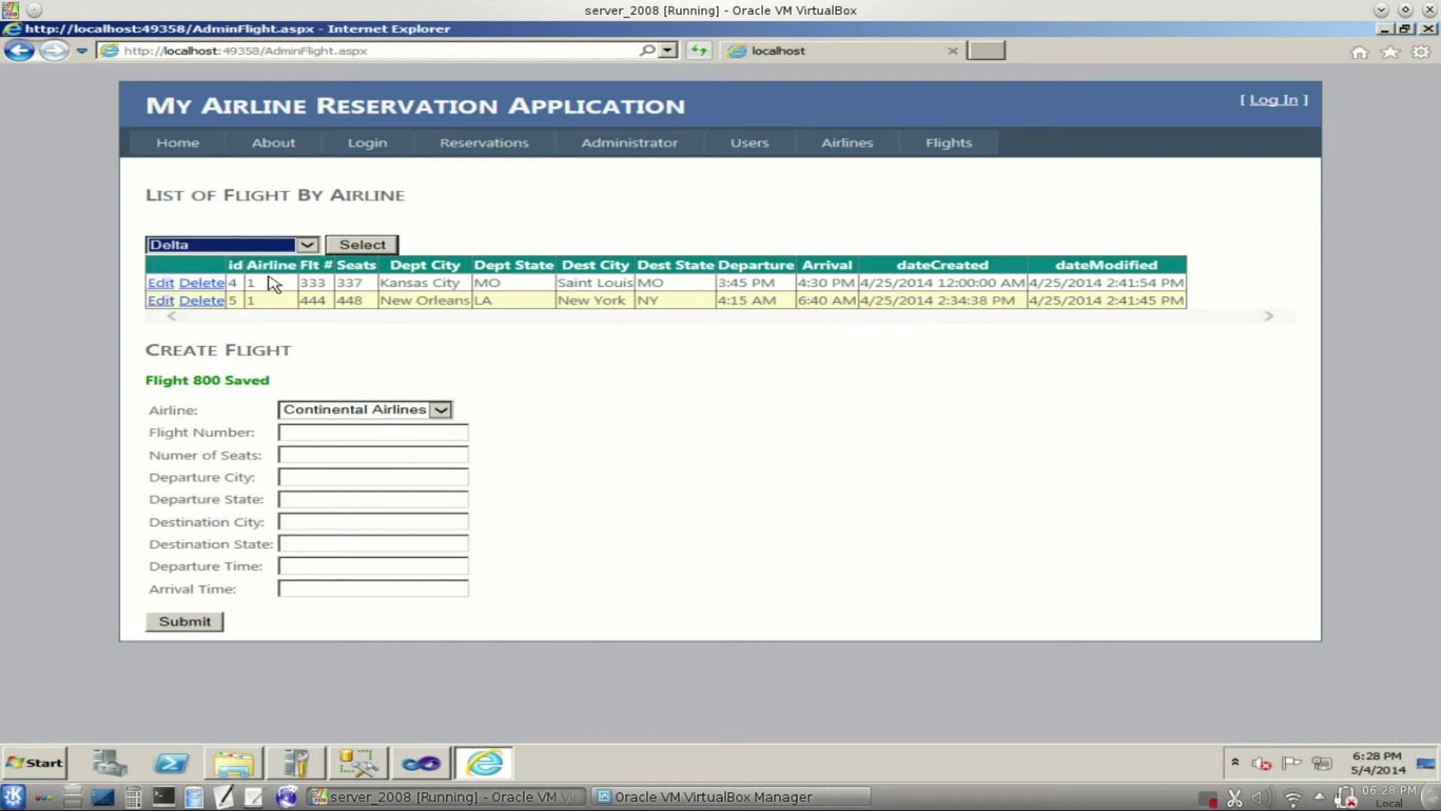
{"action": "left_click", "coordinate": [339, 248]}
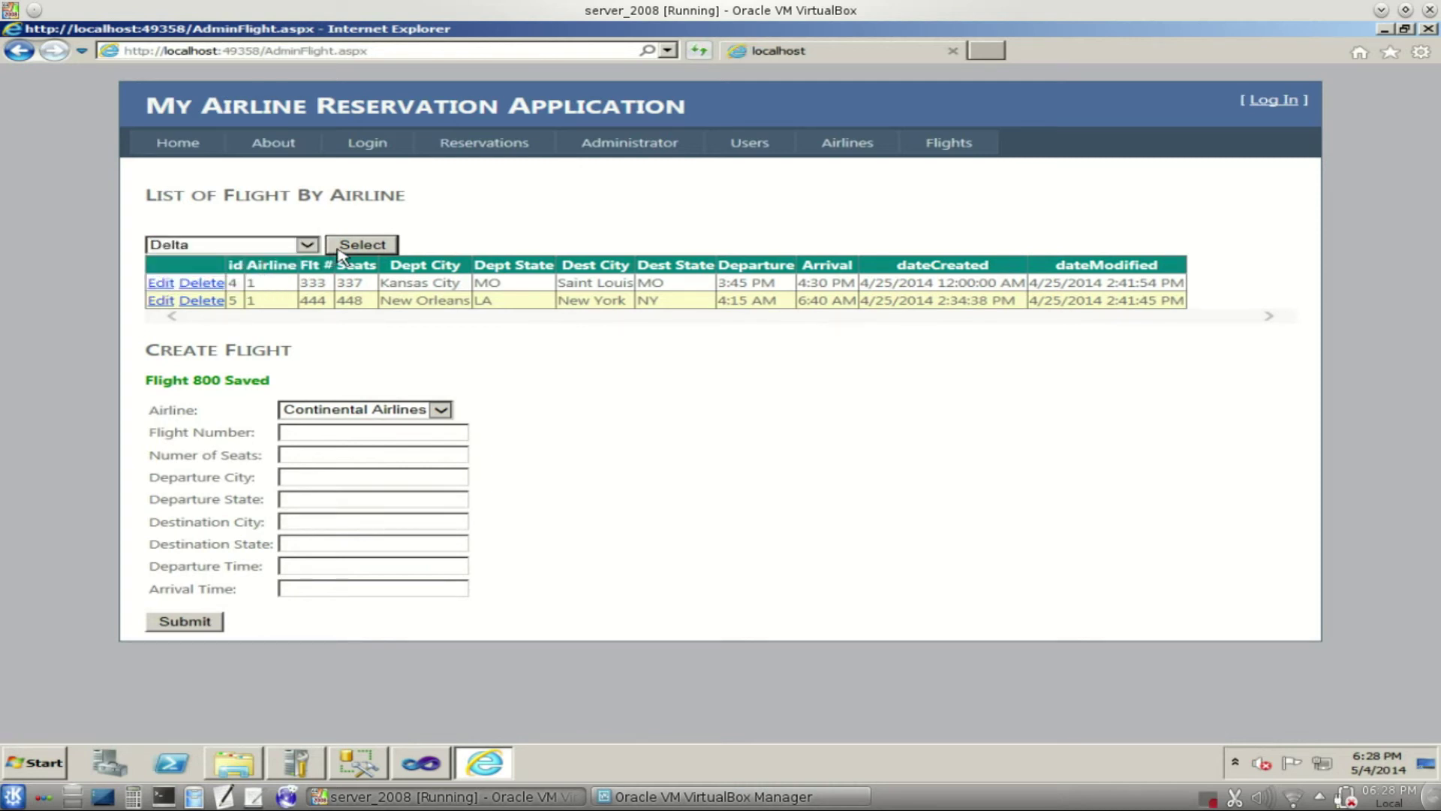
{"action": "left_click_drag", "start_coordinate": [295, 322], "coordinate": [372, 325]}
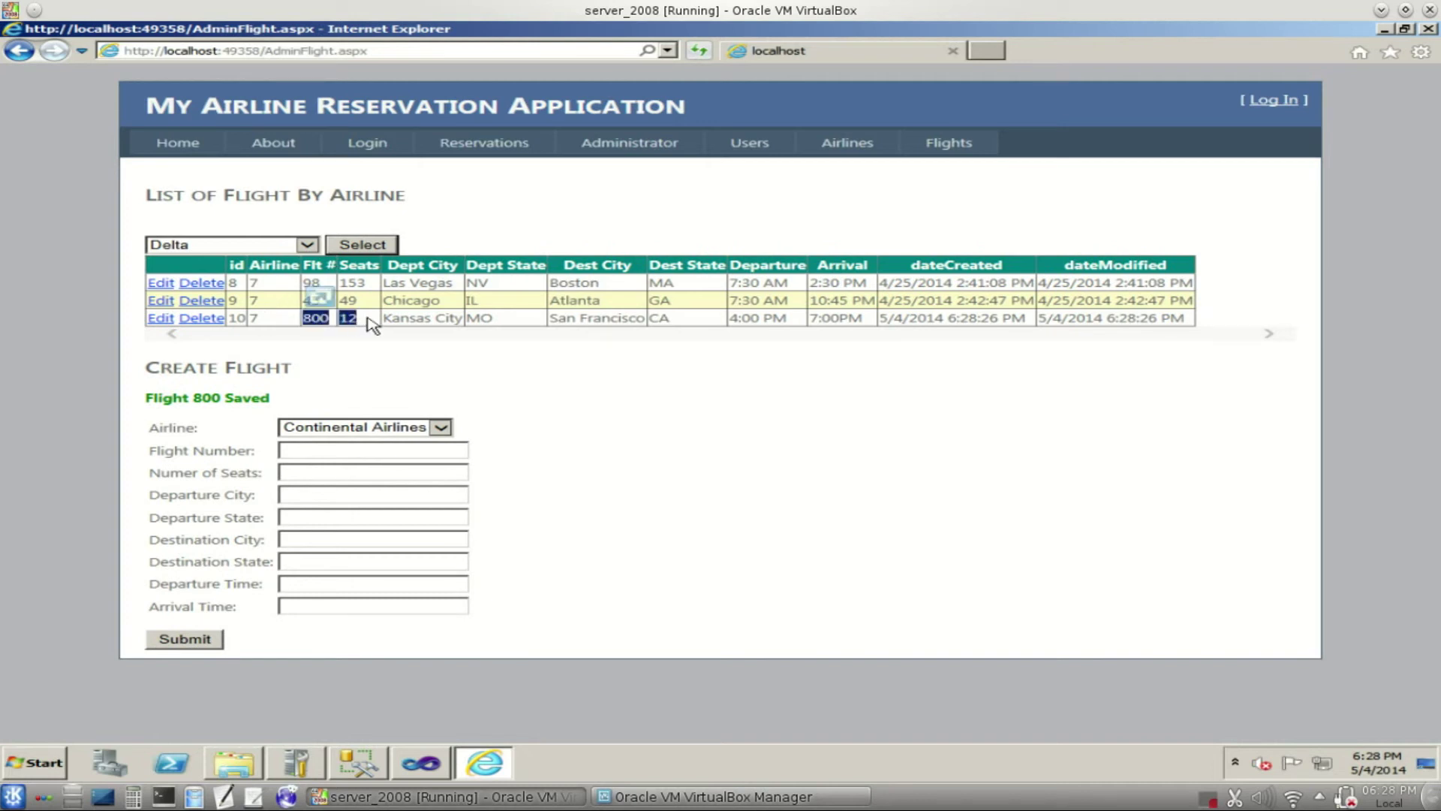
- Change flight 800's times to 4:15 PM departure and 7:15PM arrival and update
{"action": "left_click", "coordinate": [162, 319]}
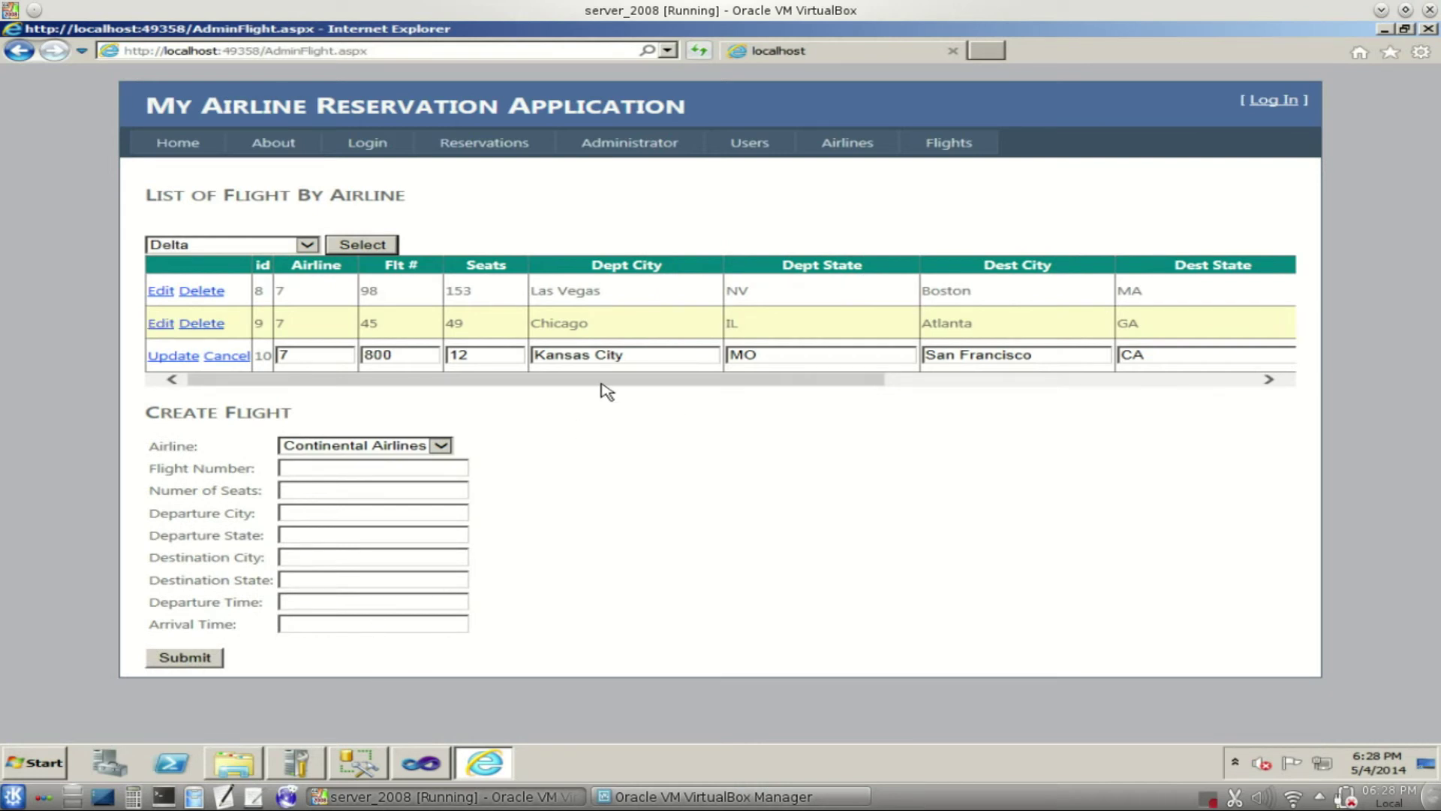
{"action": "left_click_drag", "start_coordinate": [599, 381], "coordinate": [932, 379]}
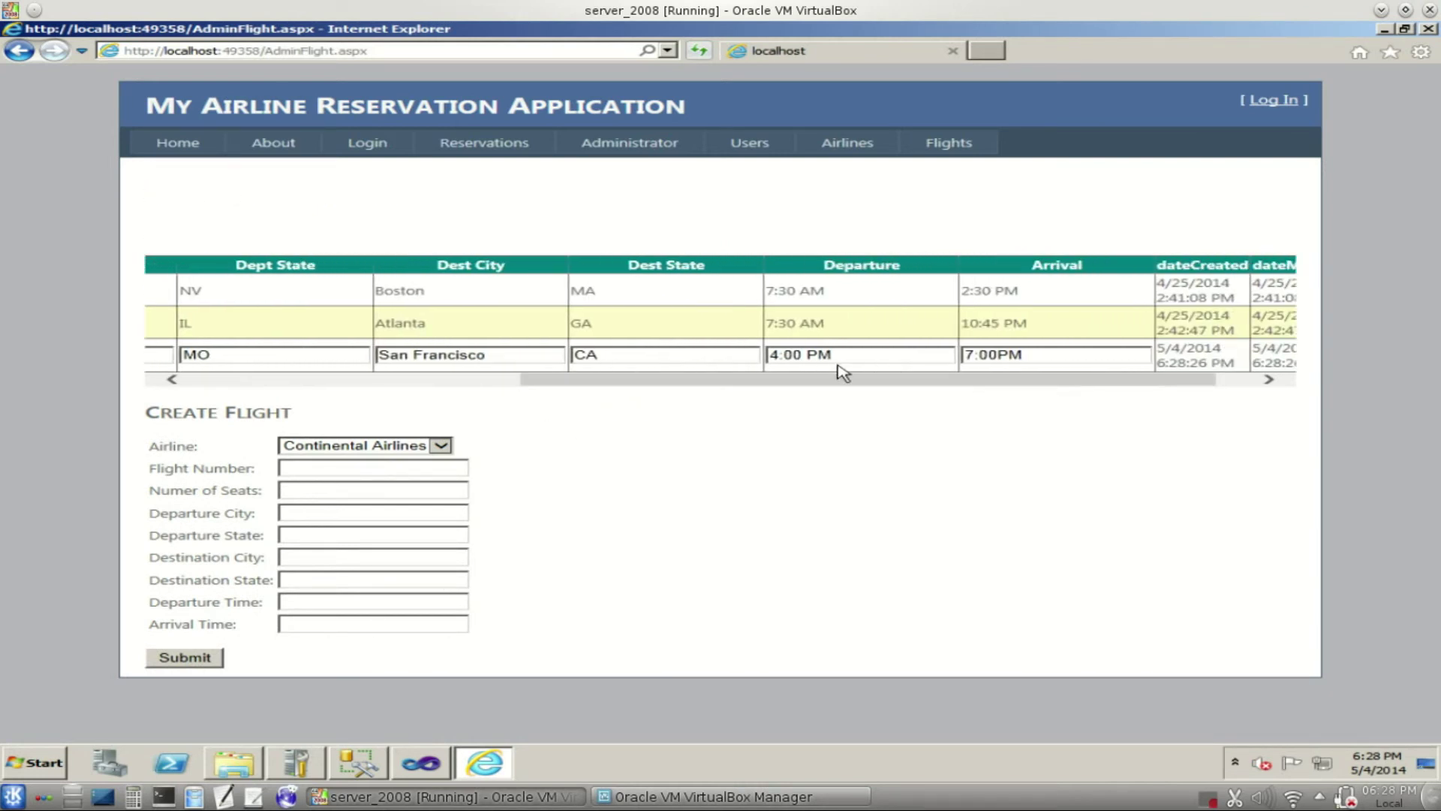
{"action": "left_click", "coordinate": [791, 357]}
{"action": "left_click_drag", "start_coordinate": [783, 355], "coordinate": [803, 364]}
{"action": "type", "text": "15"}
{"action": "left_click_drag", "start_coordinate": [979, 356], "coordinate": [991, 355]}
{"action": "type", "text": "15"}
{"action": "left_click_drag", "start_coordinate": [529, 388], "coordinate": [177, 376]}
{"action": "left_click", "coordinate": [173, 355]}
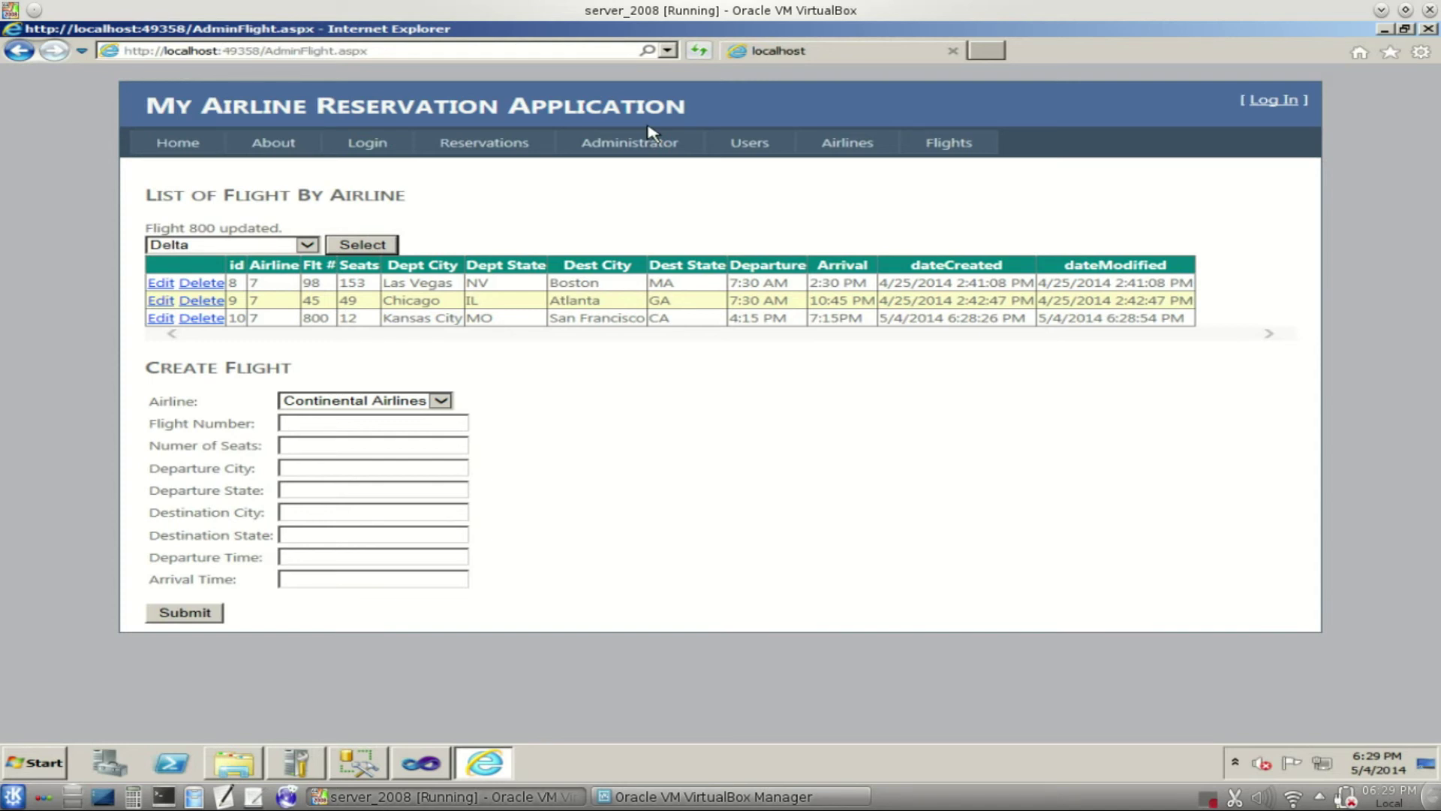
- Open the Registration form from the Login page, then bring up SSMS's dbo.users table
{"action": "left_click", "coordinate": [368, 149]}
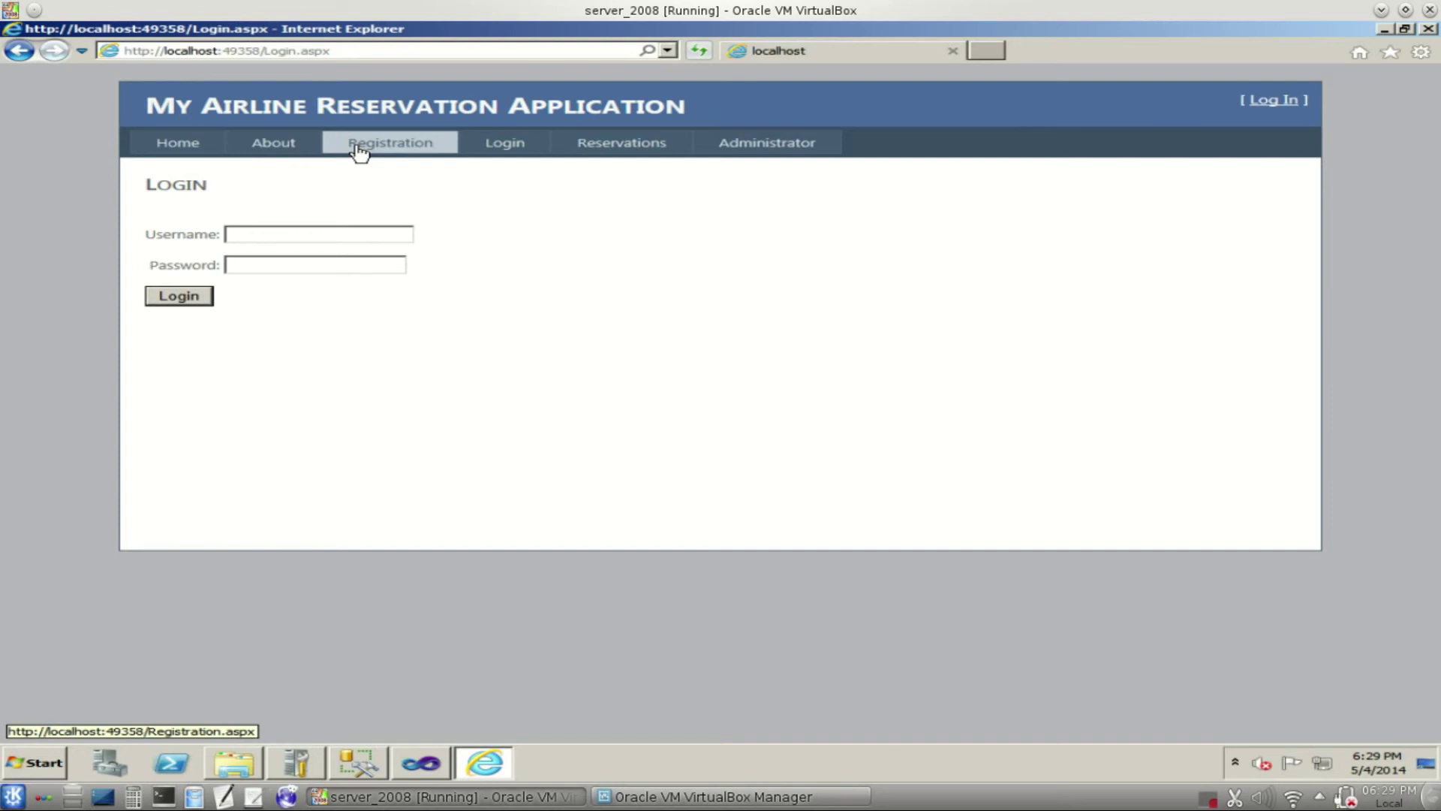
{"action": "left_click", "coordinate": [359, 153]}
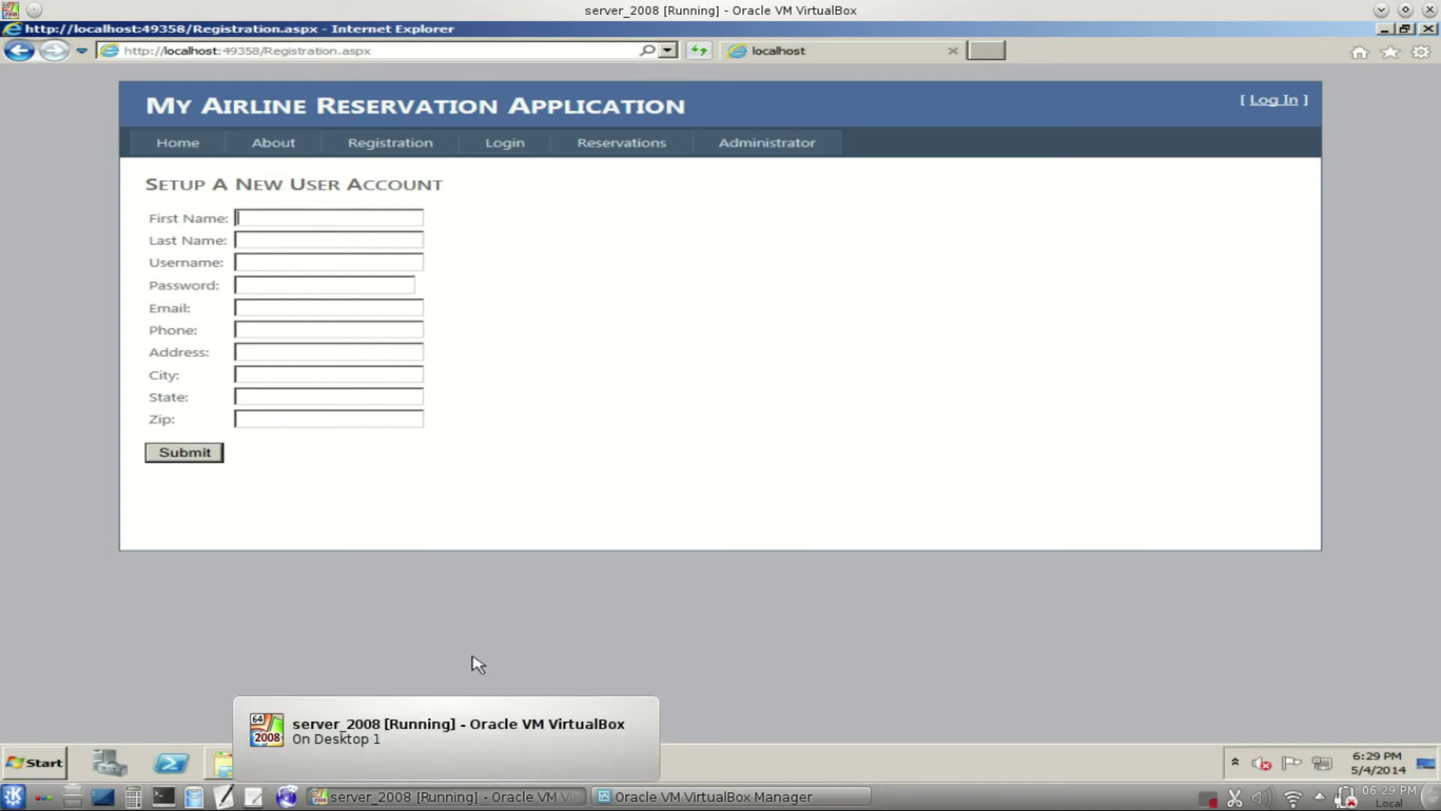
{"action": "left_click", "coordinate": [377, 760]}
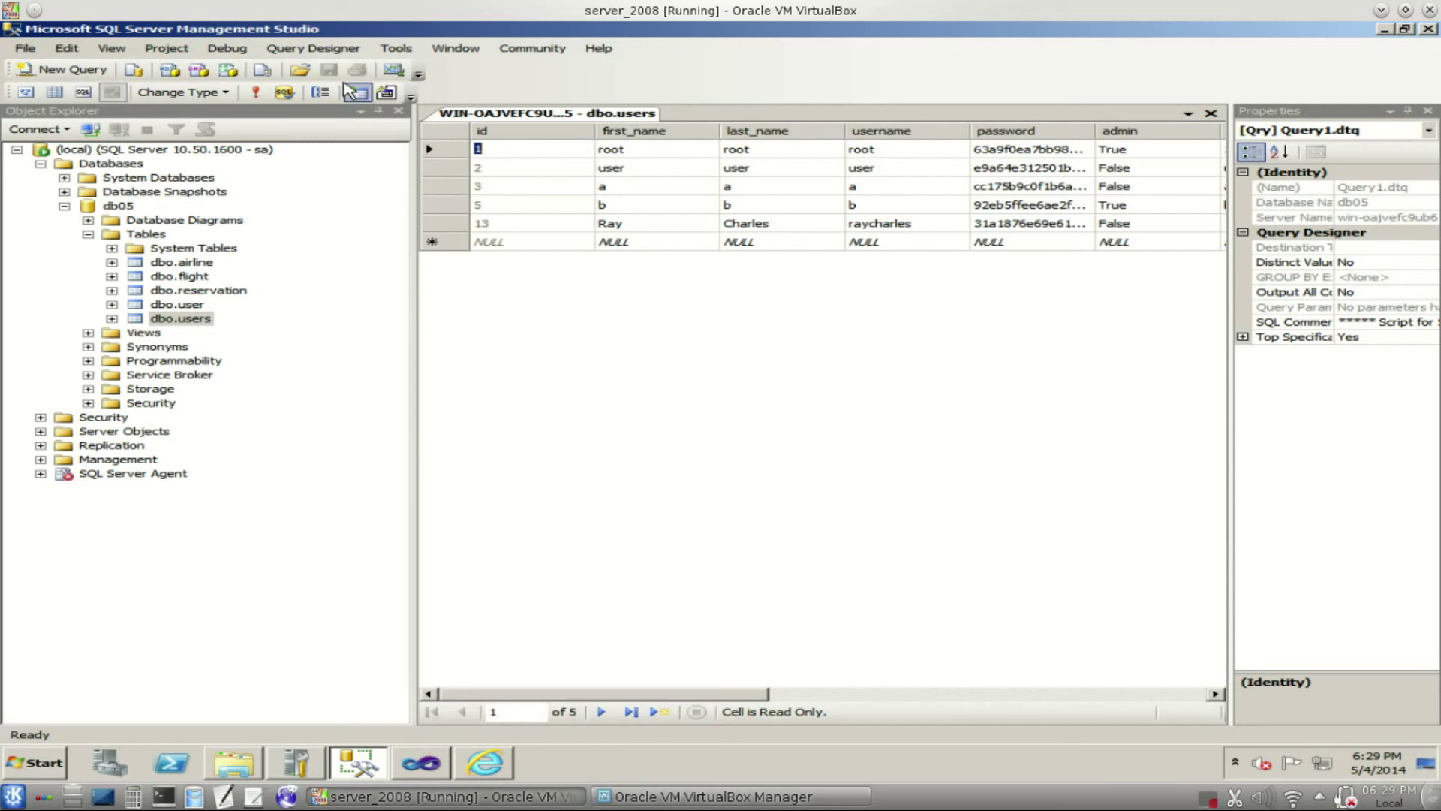
- Refresh dbo.users, highlight the new row 16's name cells, and return to the registration form
{"action": "left_click", "coordinate": [256, 94]}
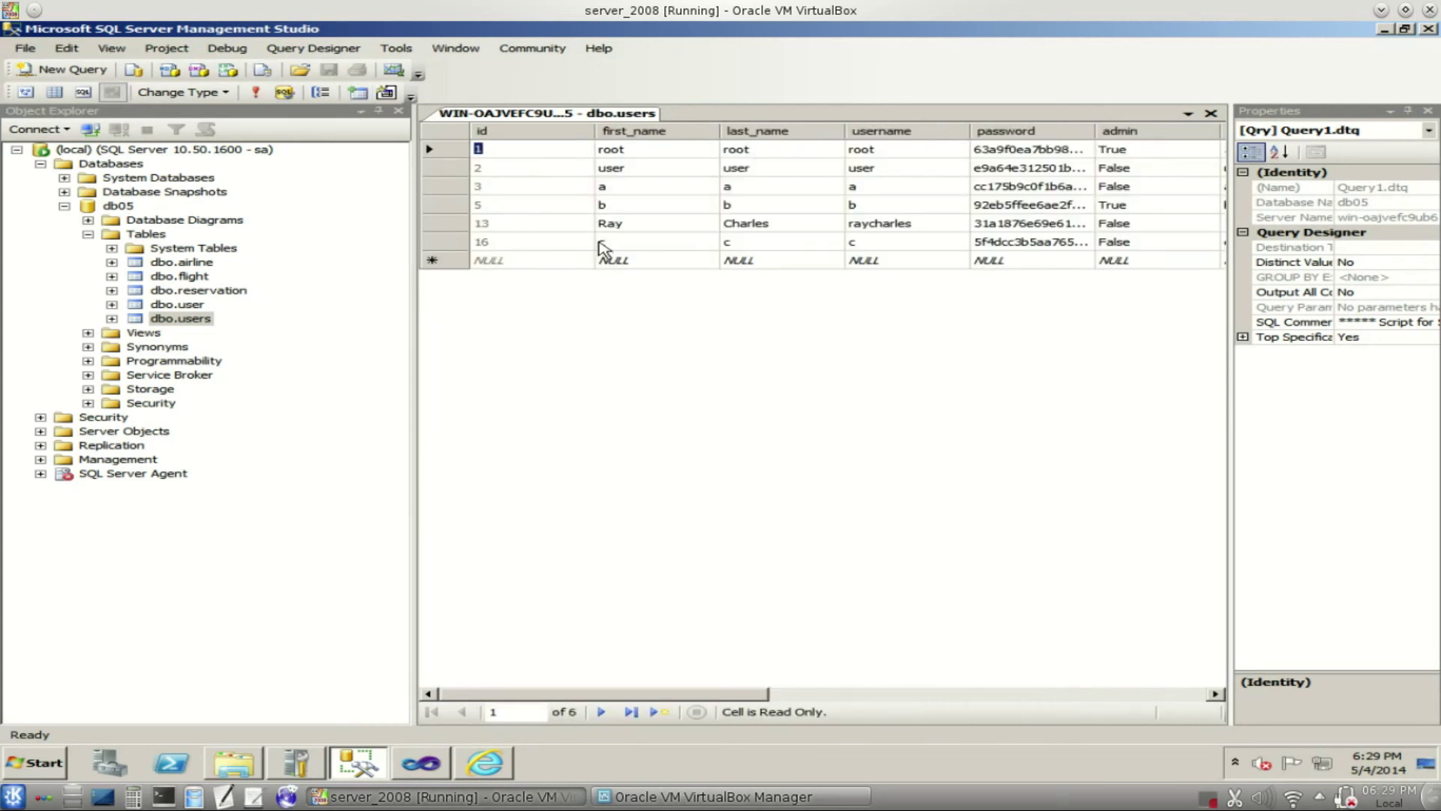
{"action": "left_click_drag", "start_coordinate": [605, 241], "coordinate": [727, 241]}
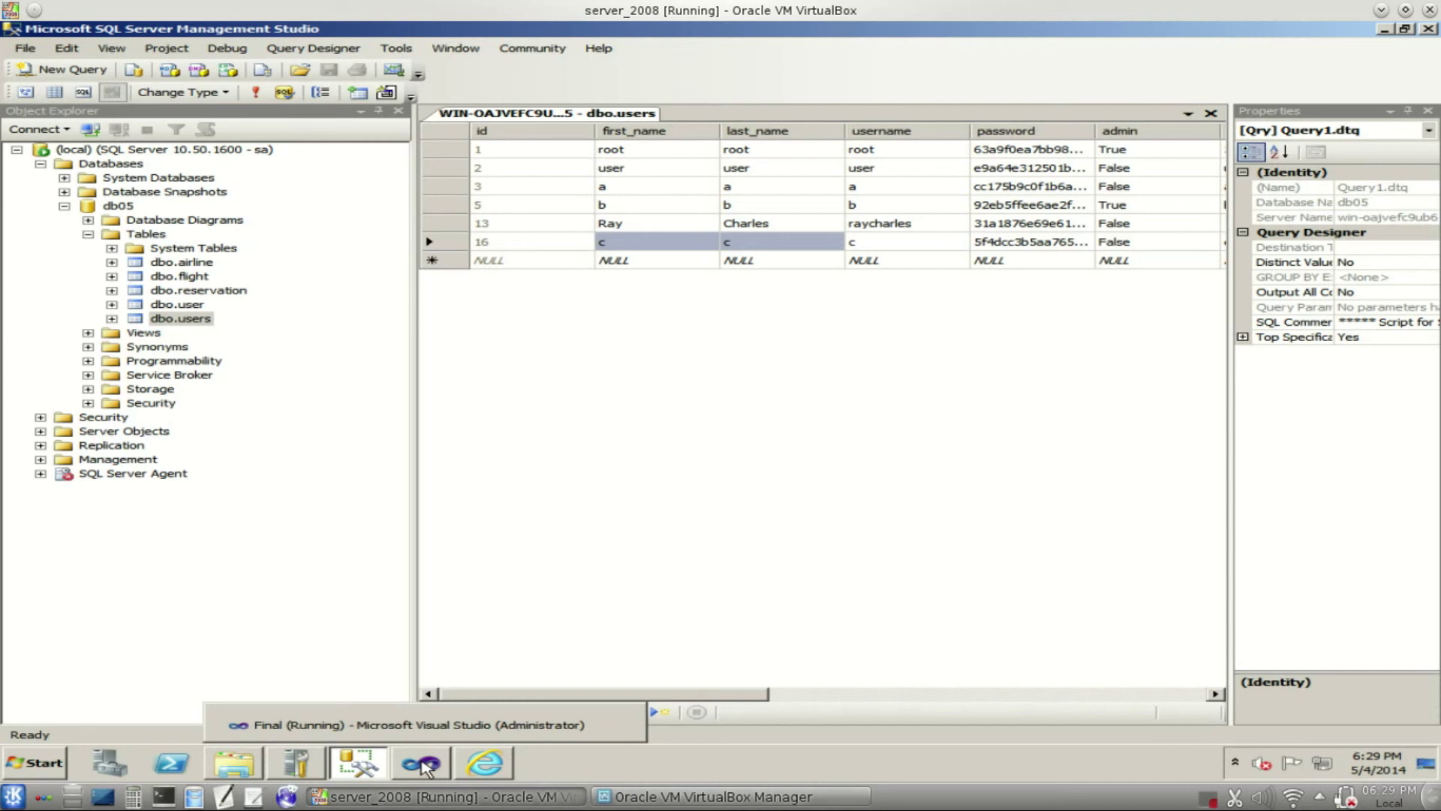
{"action": "left_click", "coordinate": [486, 767]}
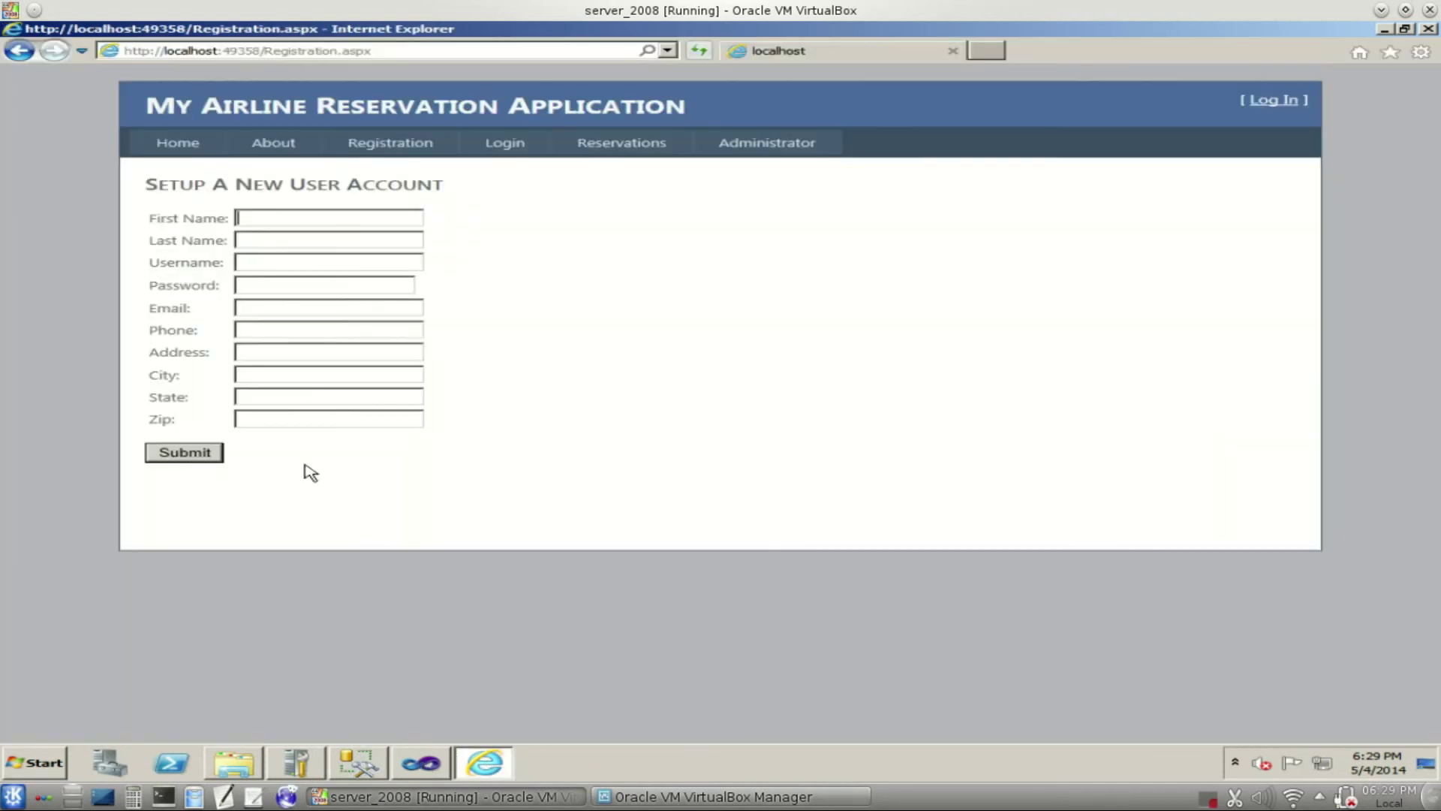
- Enter 'd' as first name, last name and username, then enter a password and an e-mail address
{"action": "left_click", "coordinate": [261, 219]}
{"action": "type", "text": "d"}
{"action": "key", "text": "Tab"}
{"action": "type", "text": "d"}
{"action": "key", "text": "Tab"}
{"action": "type", "text": "d"}
{"action": "key", "text": "Tab"}
{"action": "type", "text": "d"}
{"action": "key", "text": "Tab"}
{"action": "type", "text": "d"}
- Fill in the phone, address, city and remaining address field, and submit to save user d
{"action": "key", "text": "Tab"}
{"action": "type", "text": "d"}
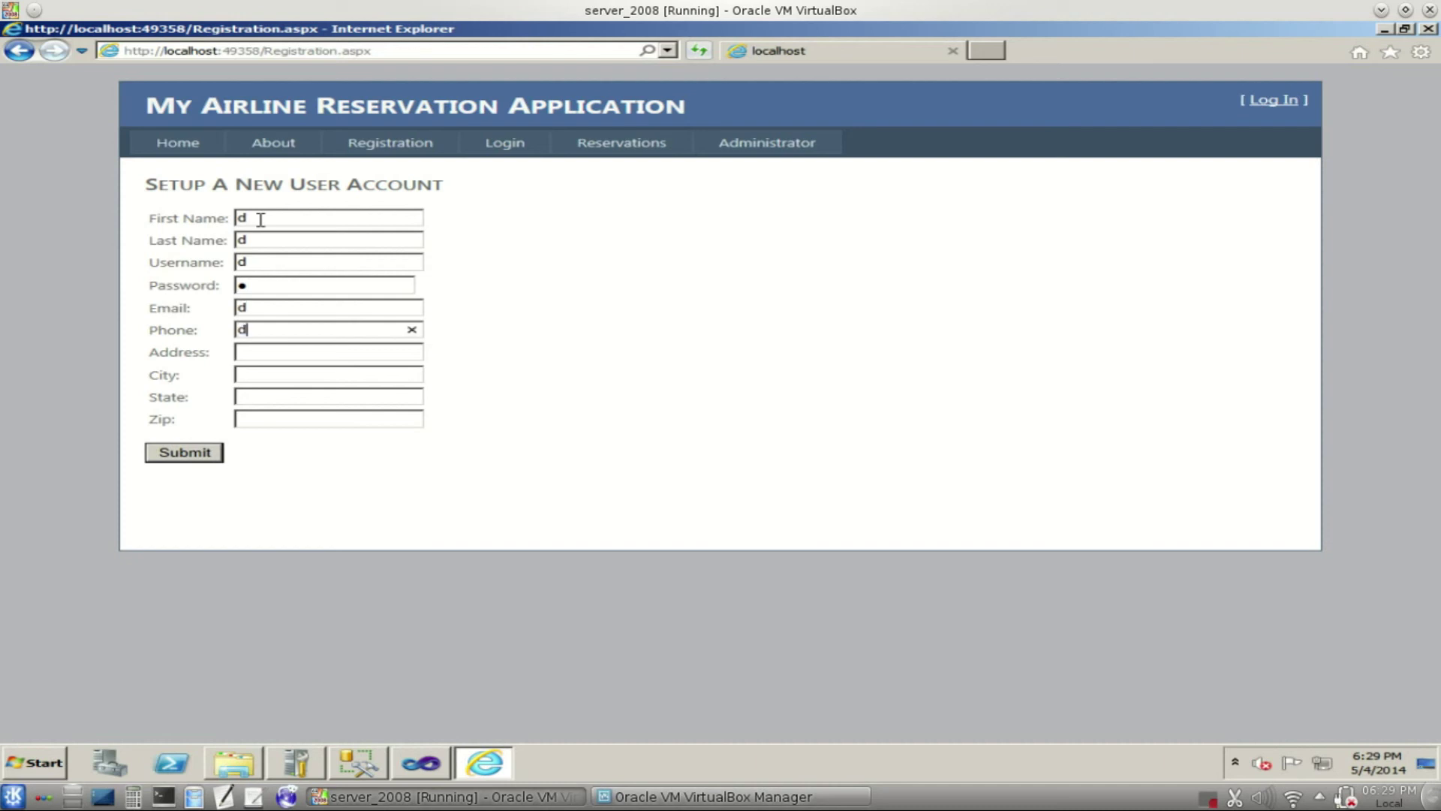
{"action": "key", "text": "Tab"}
{"action": "type", "text": "d"}
{"action": "key", "text": "Tab"}
{"action": "type", "text": "d"}
{"action": "key", "text": "Tab"}
{"action": "type", "text": "d"}
{"action": "key", "text": "Tab"}
{"action": "type", "text": "12345"}
{"action": "left_click", "coordinate": [194, 453]}
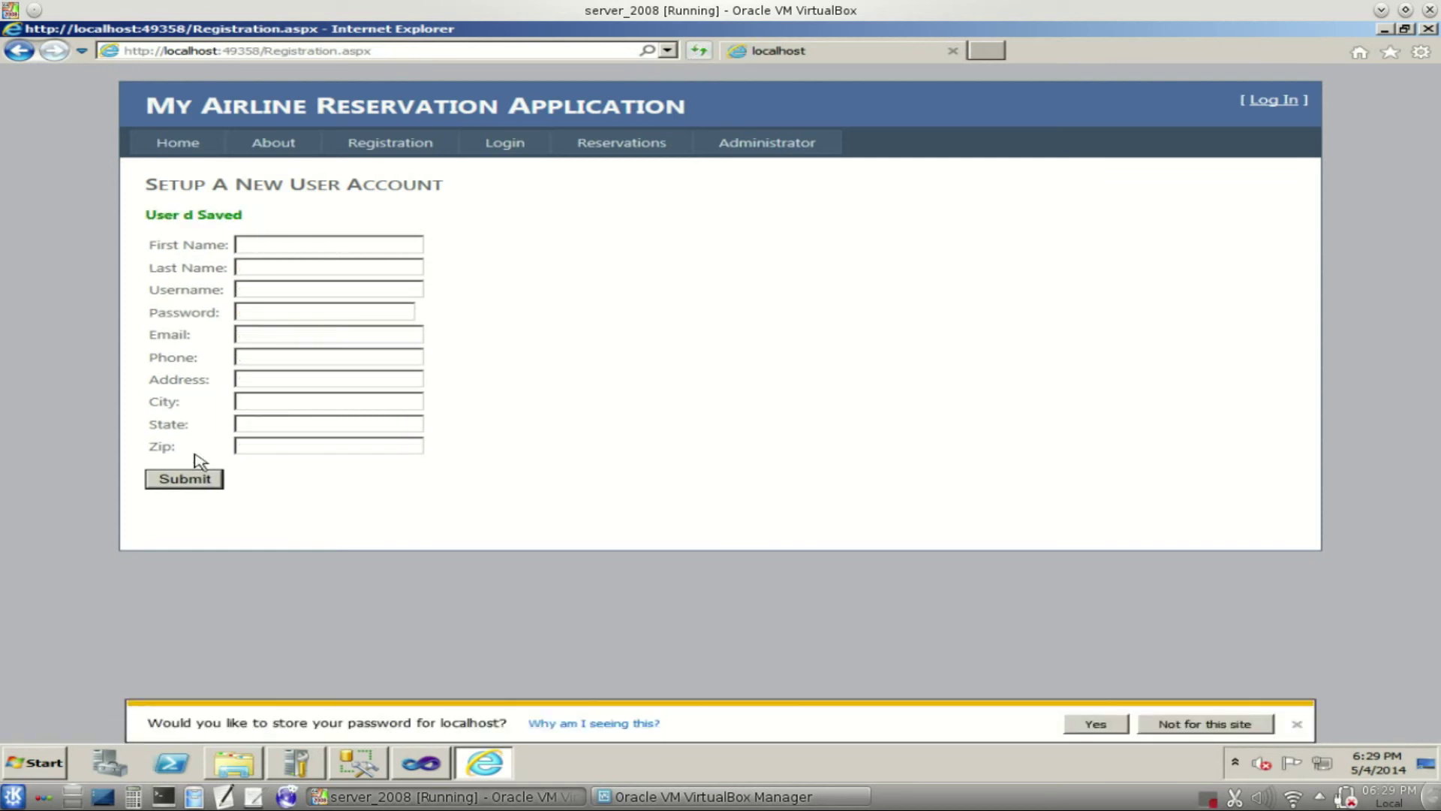
{"action": "left_click", "coordinate": [361, 760]}
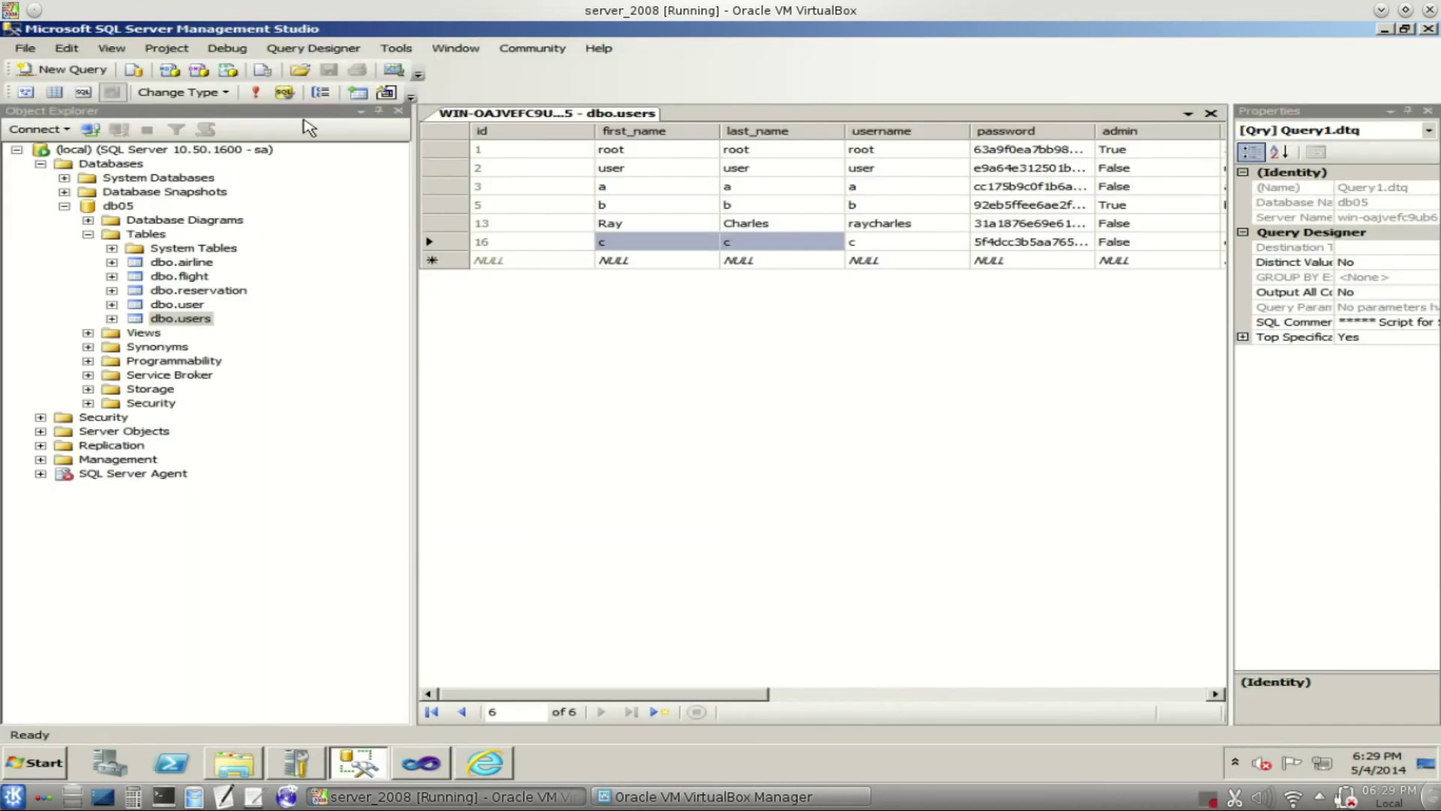
- Refresh dbo.users to confirm user d as row 17, then return to the airline site
{"action": "left_click", "coordinate": [256, 93]}
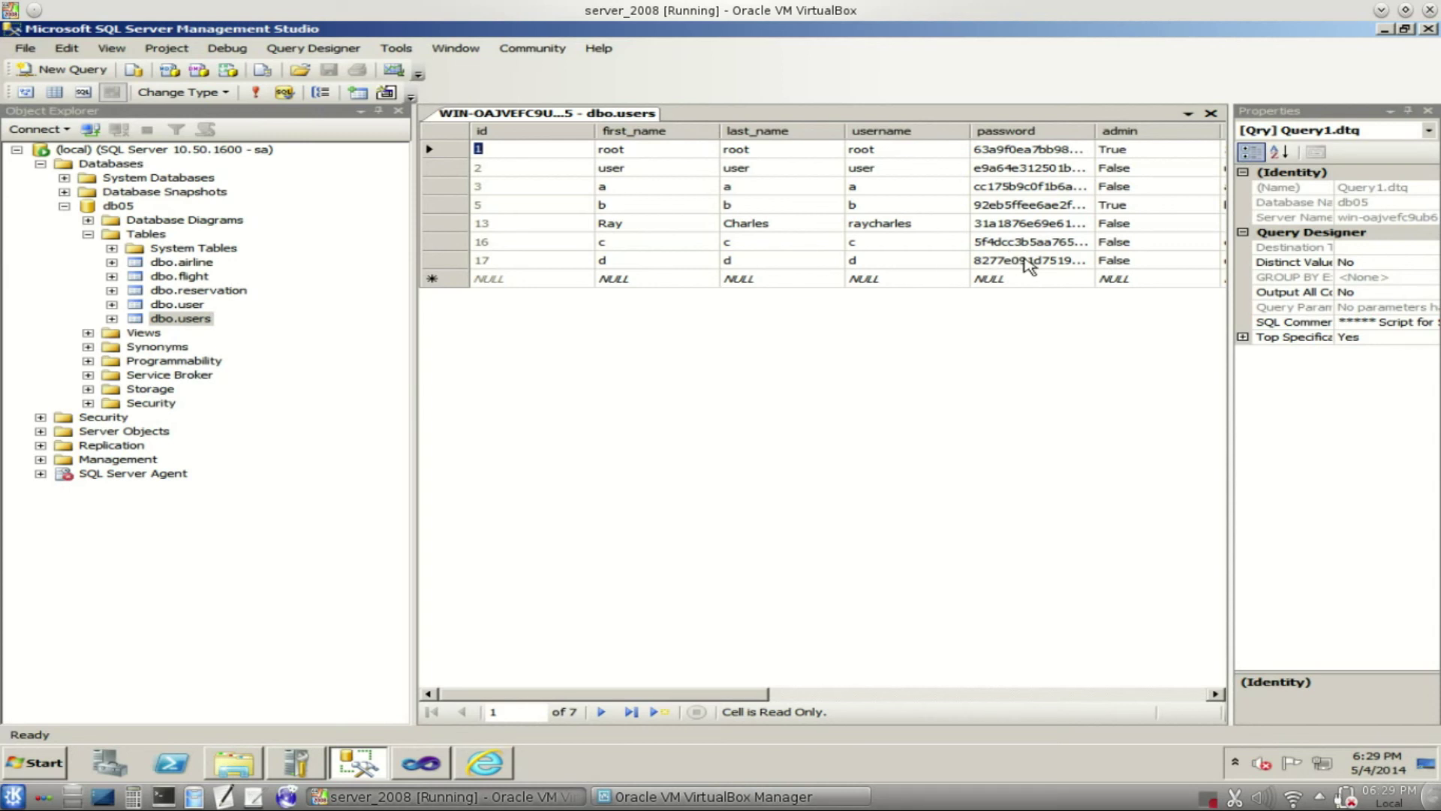
{"action": "left_click", "coordinate": [504, 769]}
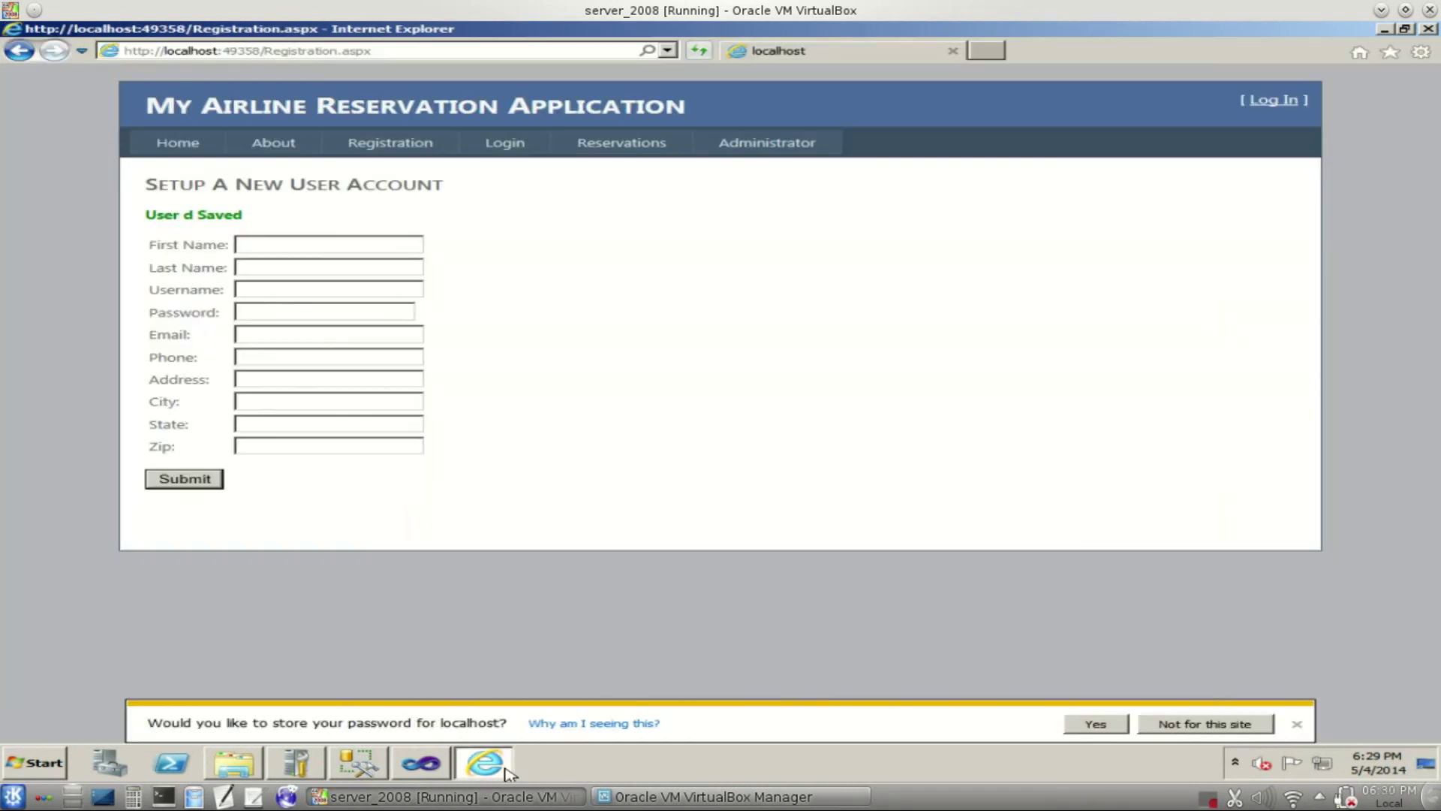
- Log in as user d with its password and open the empty Reservations page
{"action": "left_click", "coordinate": [496, 147]}
{"action": "left_click", "coordinate": [403, 232]}
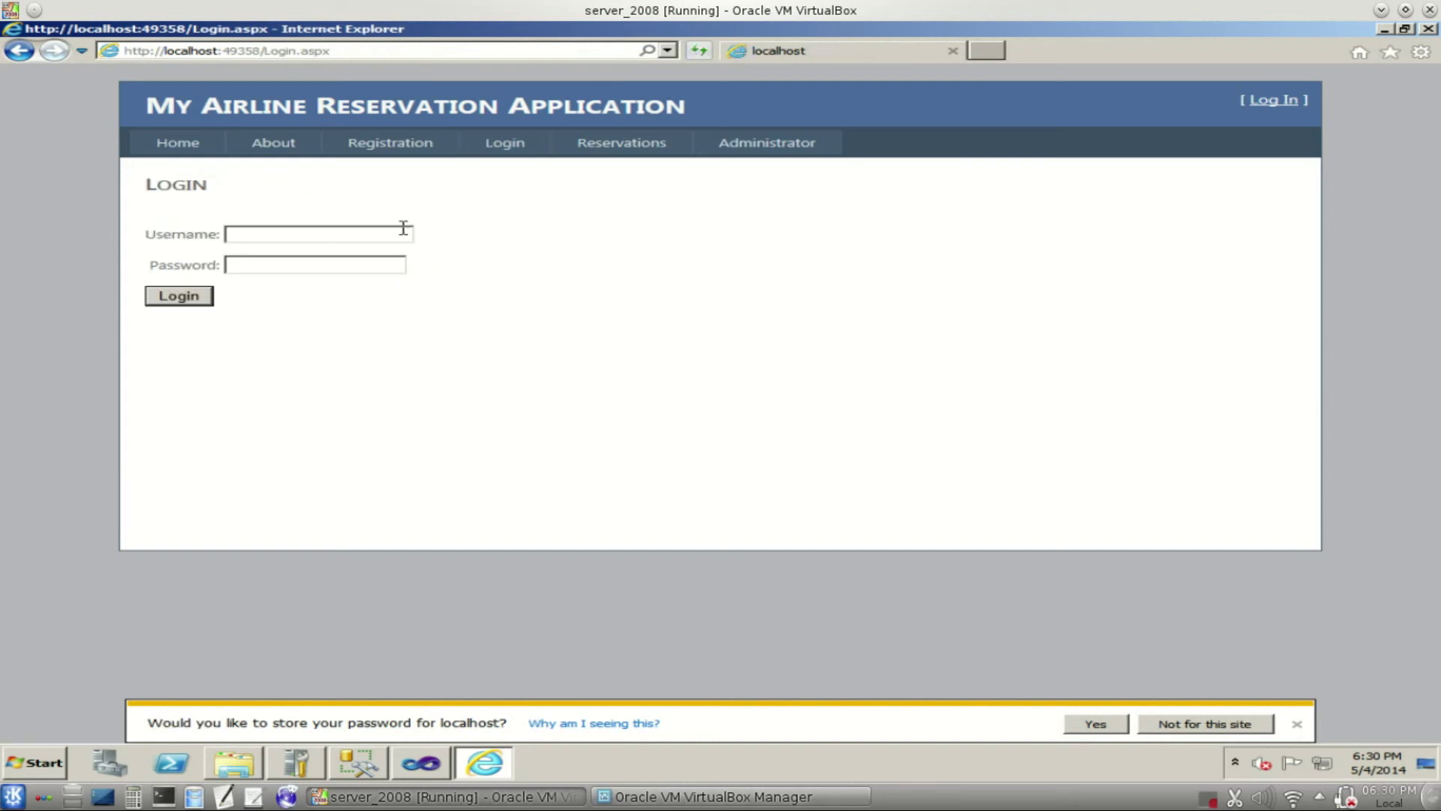
{"action": "type", "text": "d"}
{"action": "key", "text": "Tab"}
{"action": "type", "text": "d"}
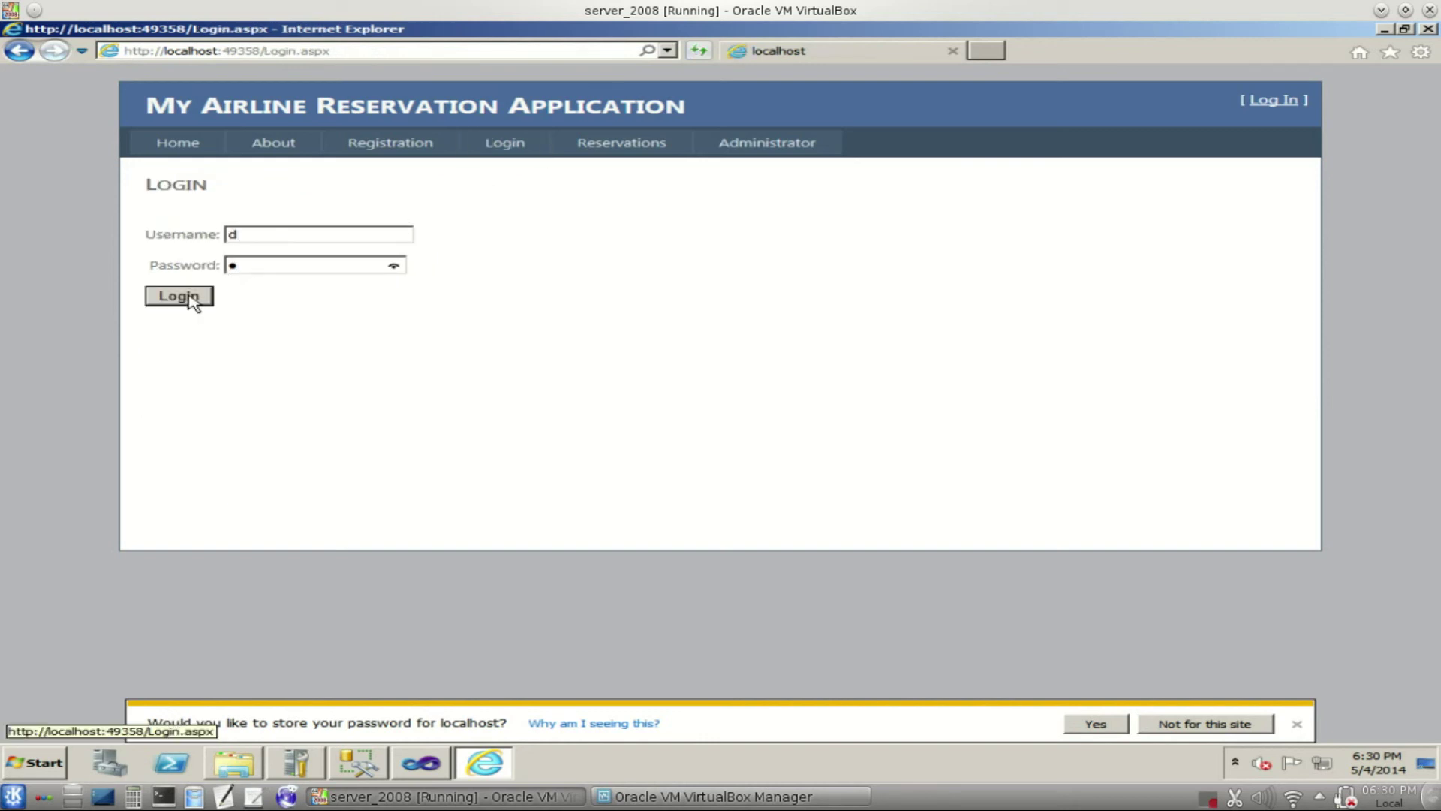
{"action": "left_click", "coordinate": [192, 298]}
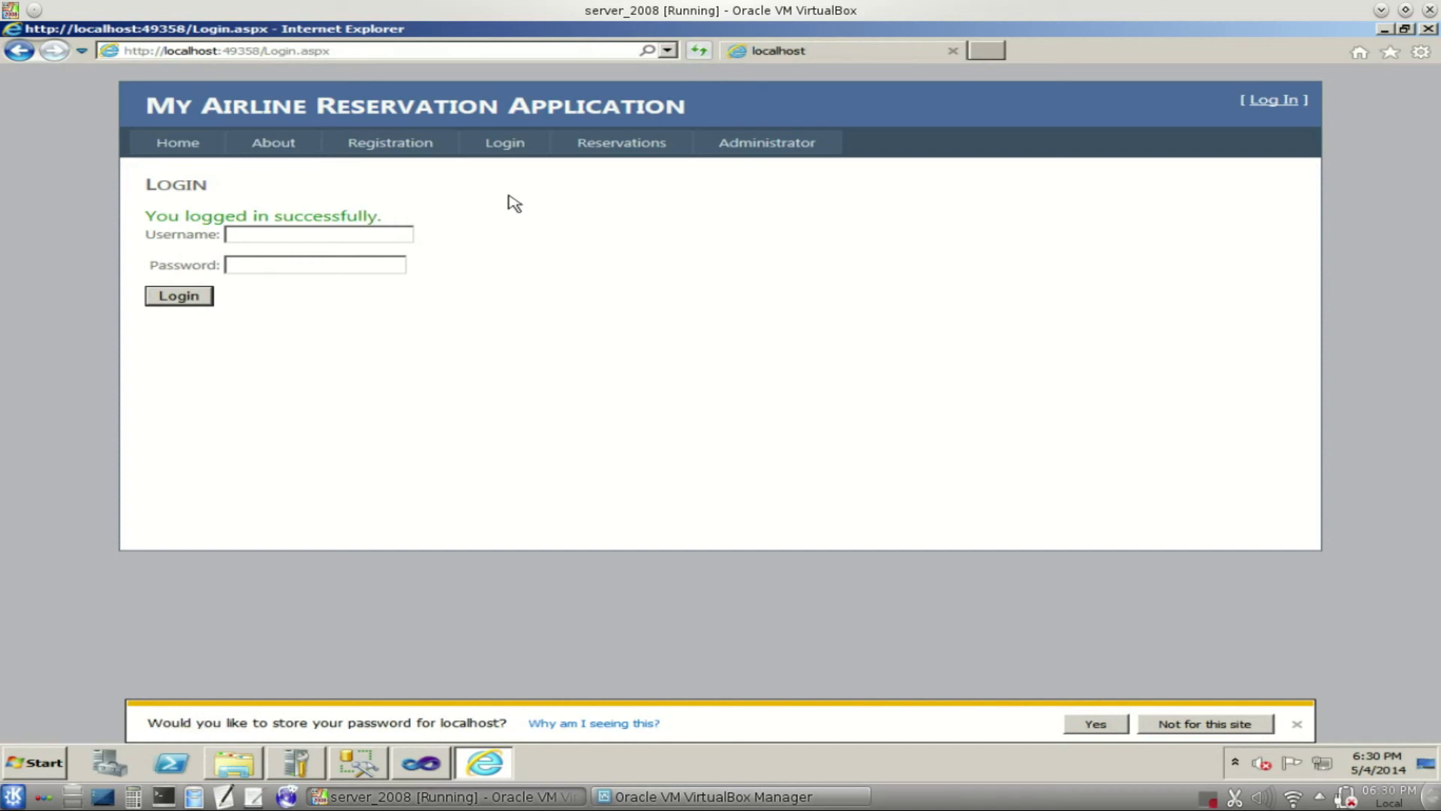
{"action": "left_click", "coordinate": [652, 146]}
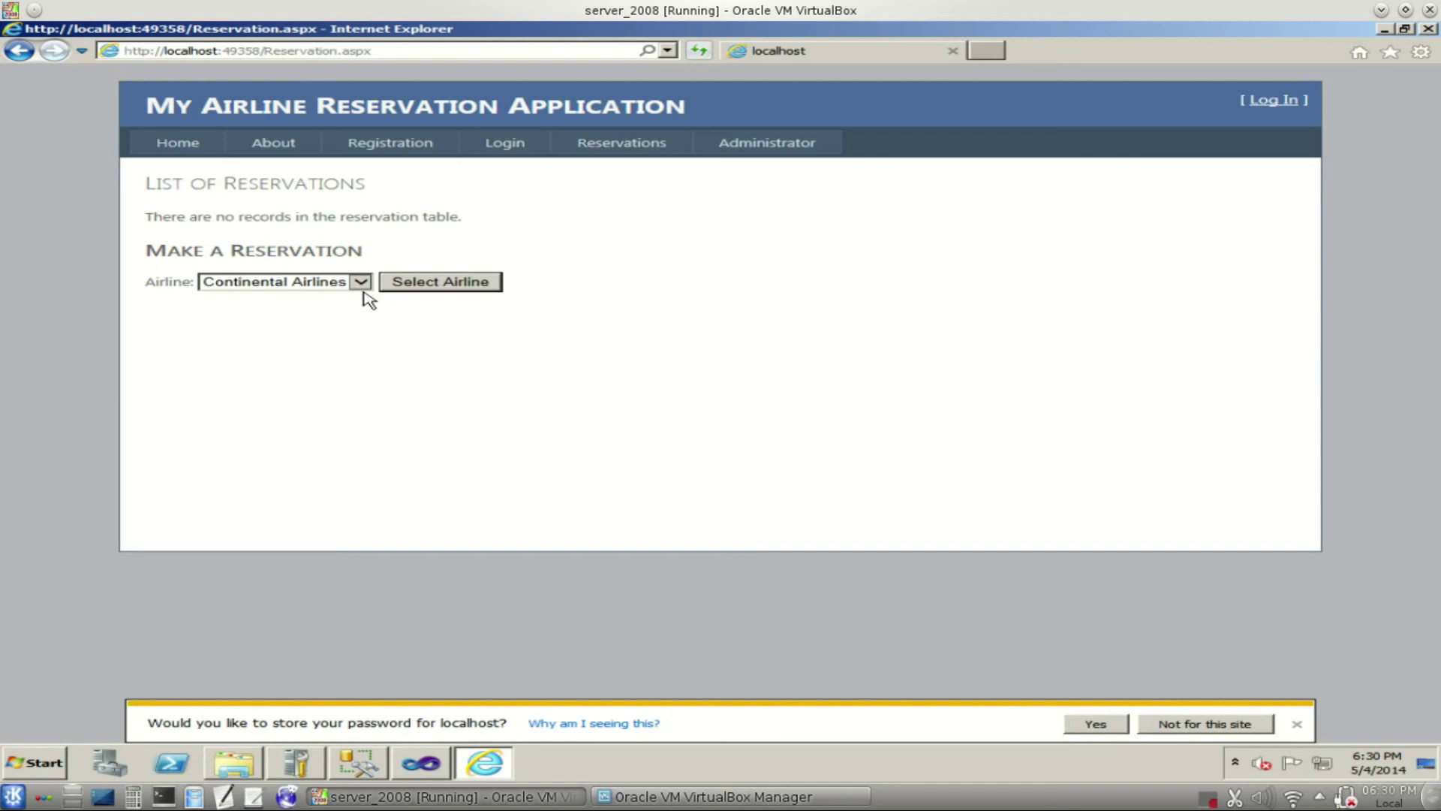
- List flights for Continental, Qantas and Delta, then American Airlines, which has none
{"action": "left_click", "coordinate": [432, 284]}
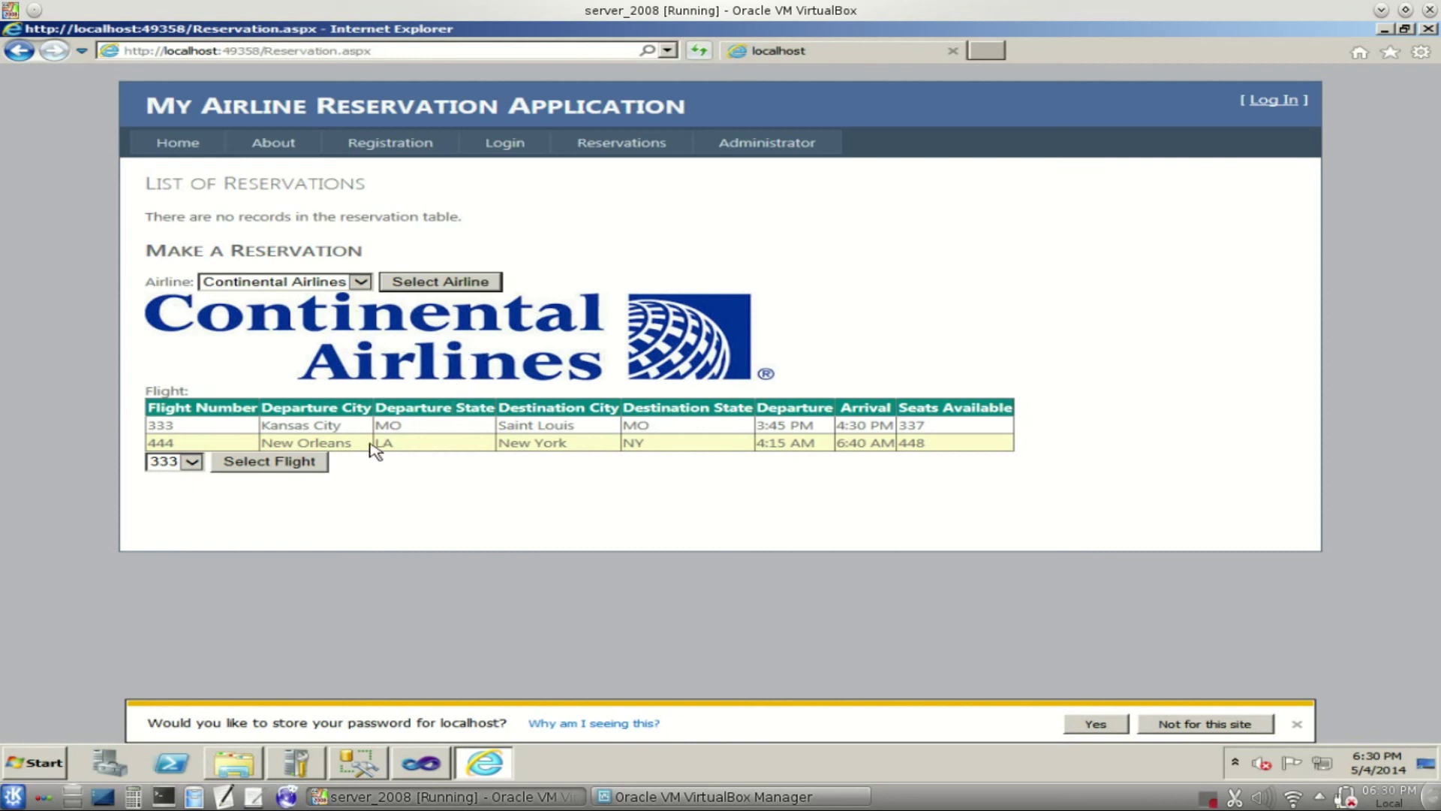
{"action": "left_click", "coordinate": [362, 283]}
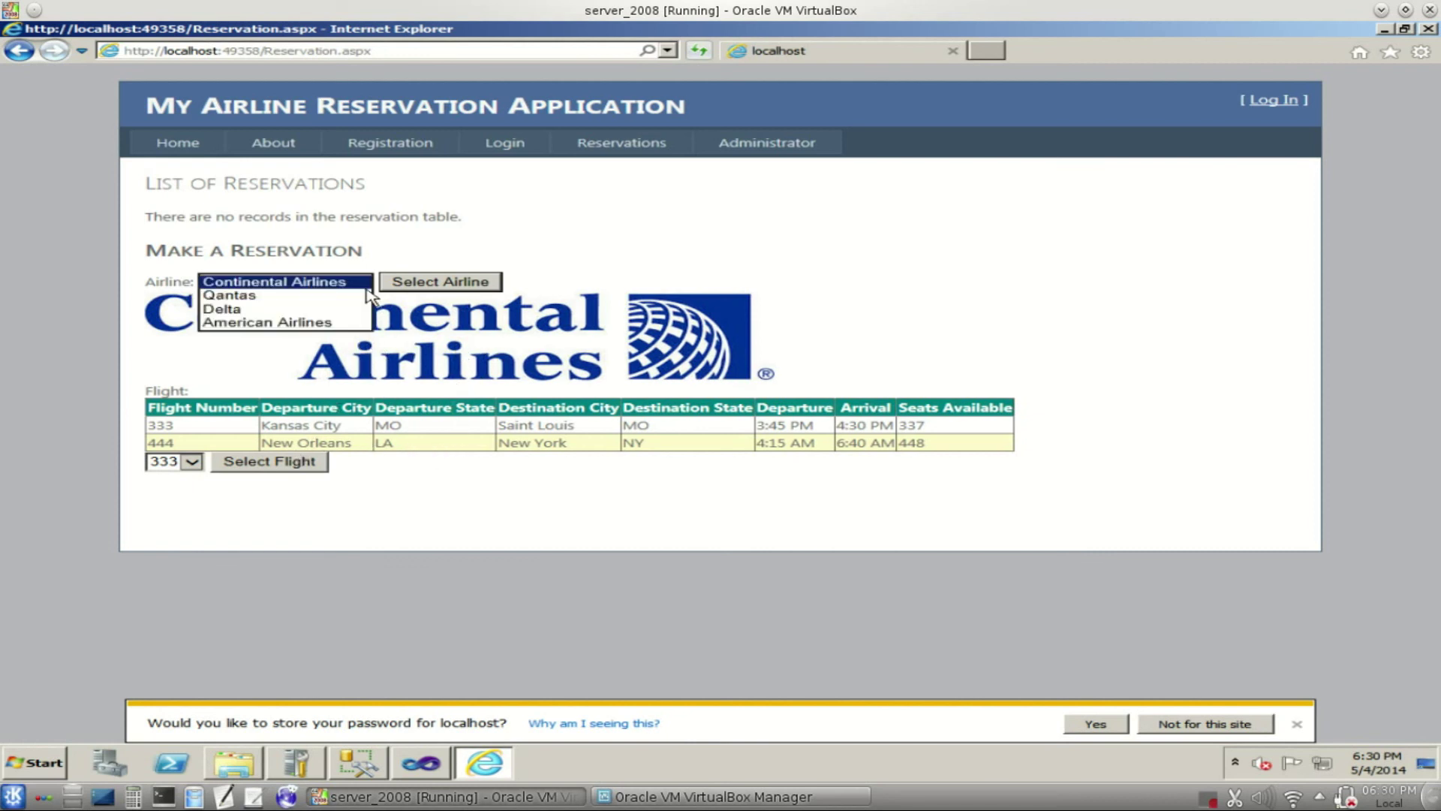
{"action": "left_click", "coordinate": [353, 294]}
{"action": "left_click", "coordinate": [401, 285]}
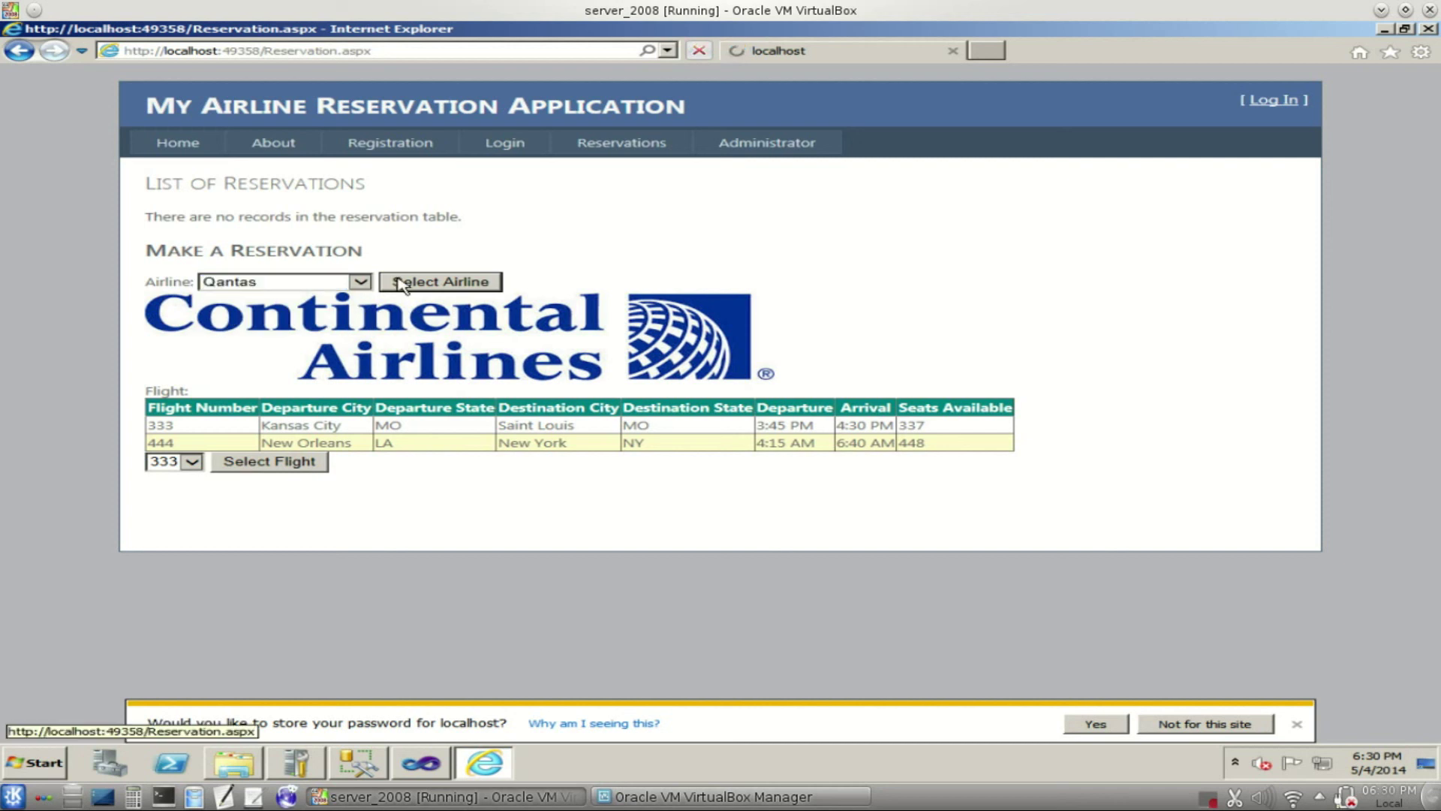
{"action": "left_click", "coordinate": [368, 287]}
{"action": "left_click", "coordinate": [361, 297]}
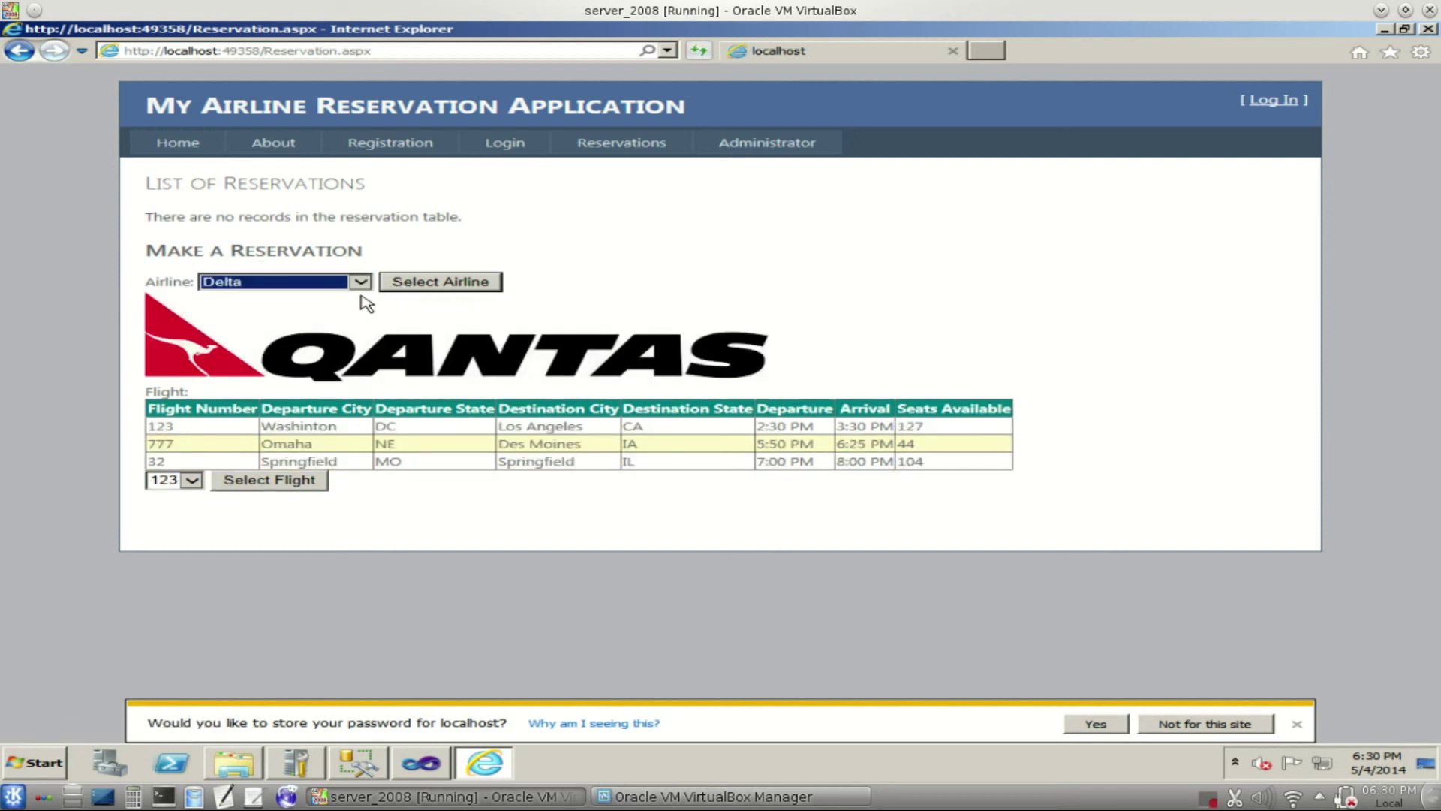
{"action": "left_click", "coordinate": [403, 288]}
{"action": "left_click", "coordinate": [362, 283]}
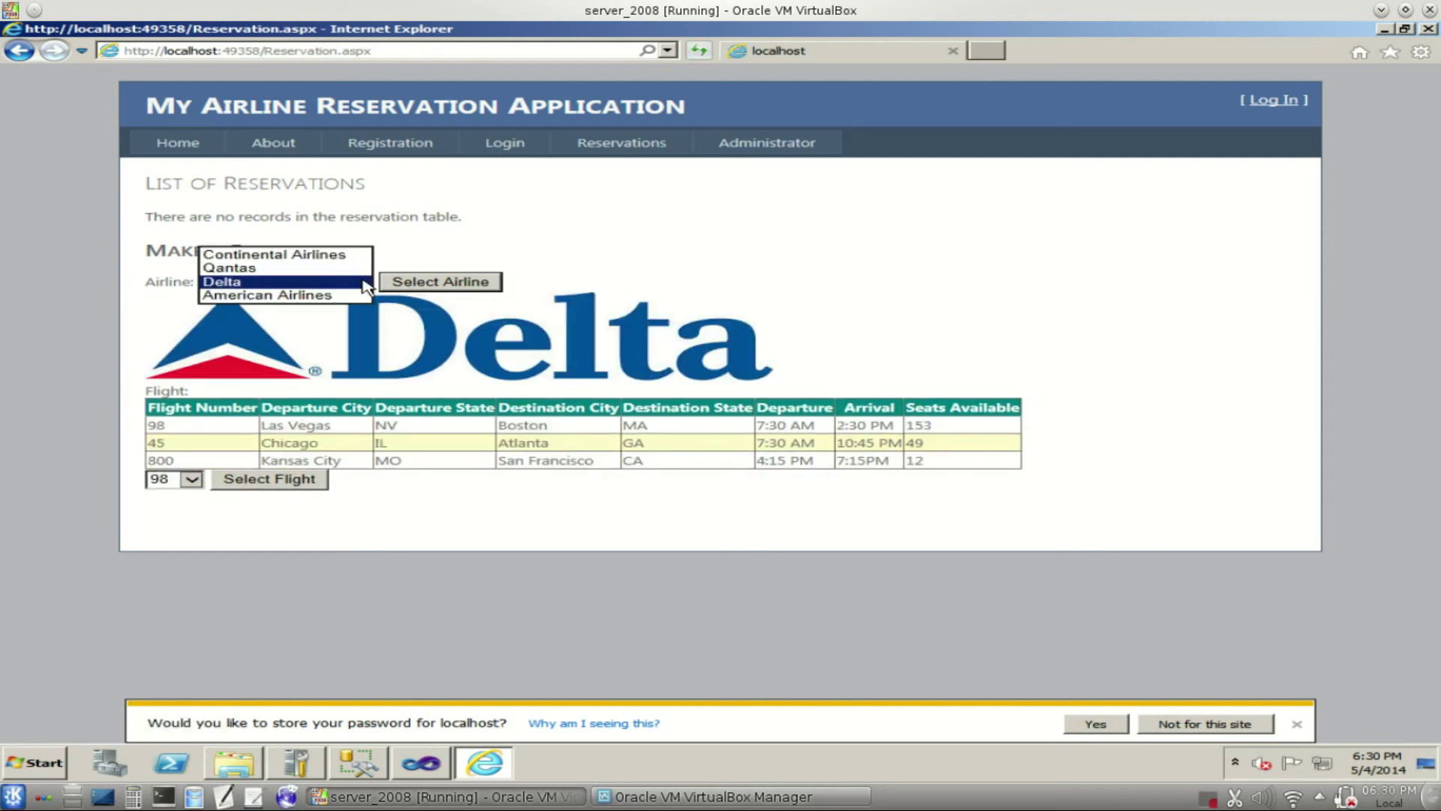
{"action": "left_click", "coordinate": [347, 298]}
{"action": "left_click", "coordinate": [400, 286]}
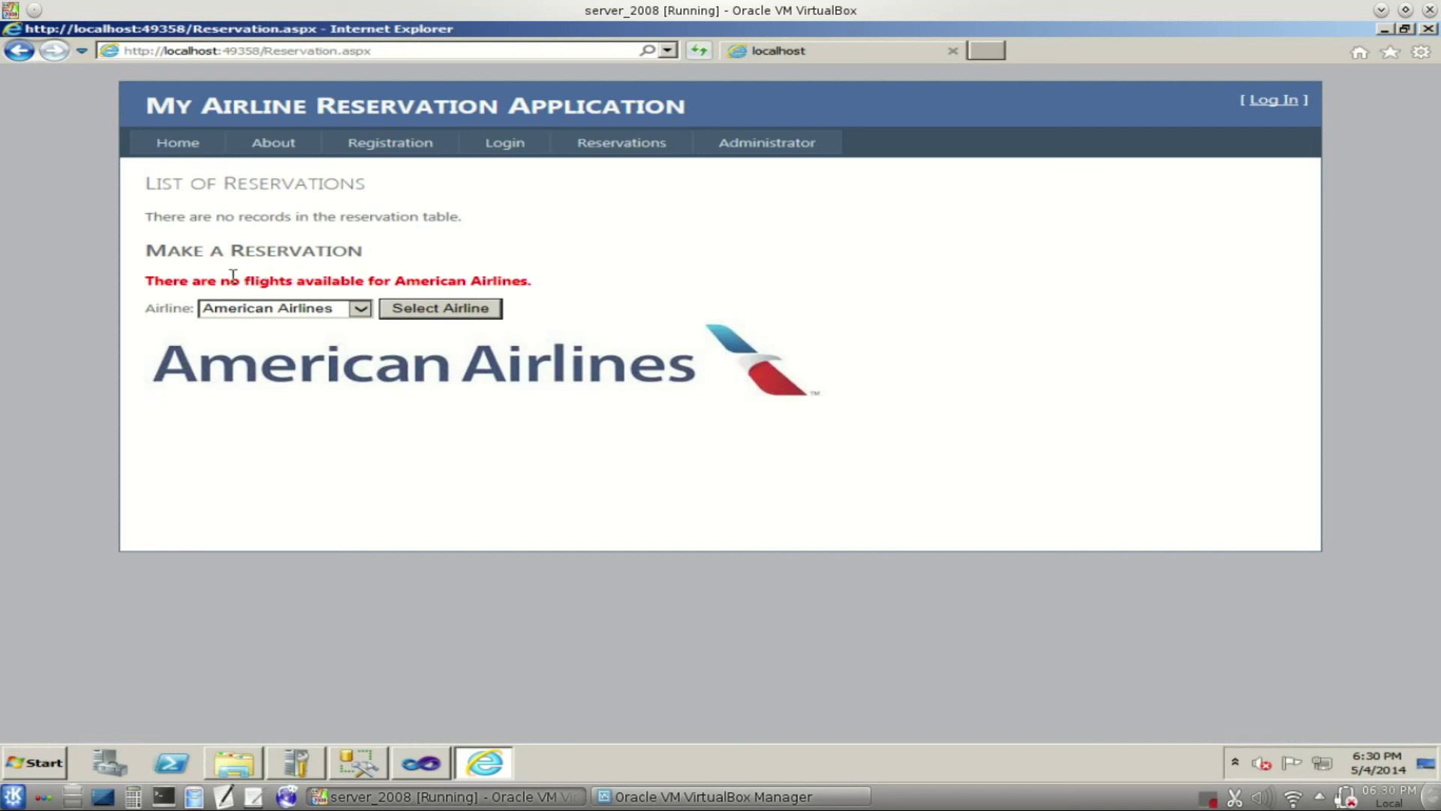
- Book Qantas flight 32 with seat a1, which is rejected as a seat-count mismatch
{"action": "left_click", "coordinate": [364, 311]}
{"action": "left_click", "coordinate": [314, 280]}
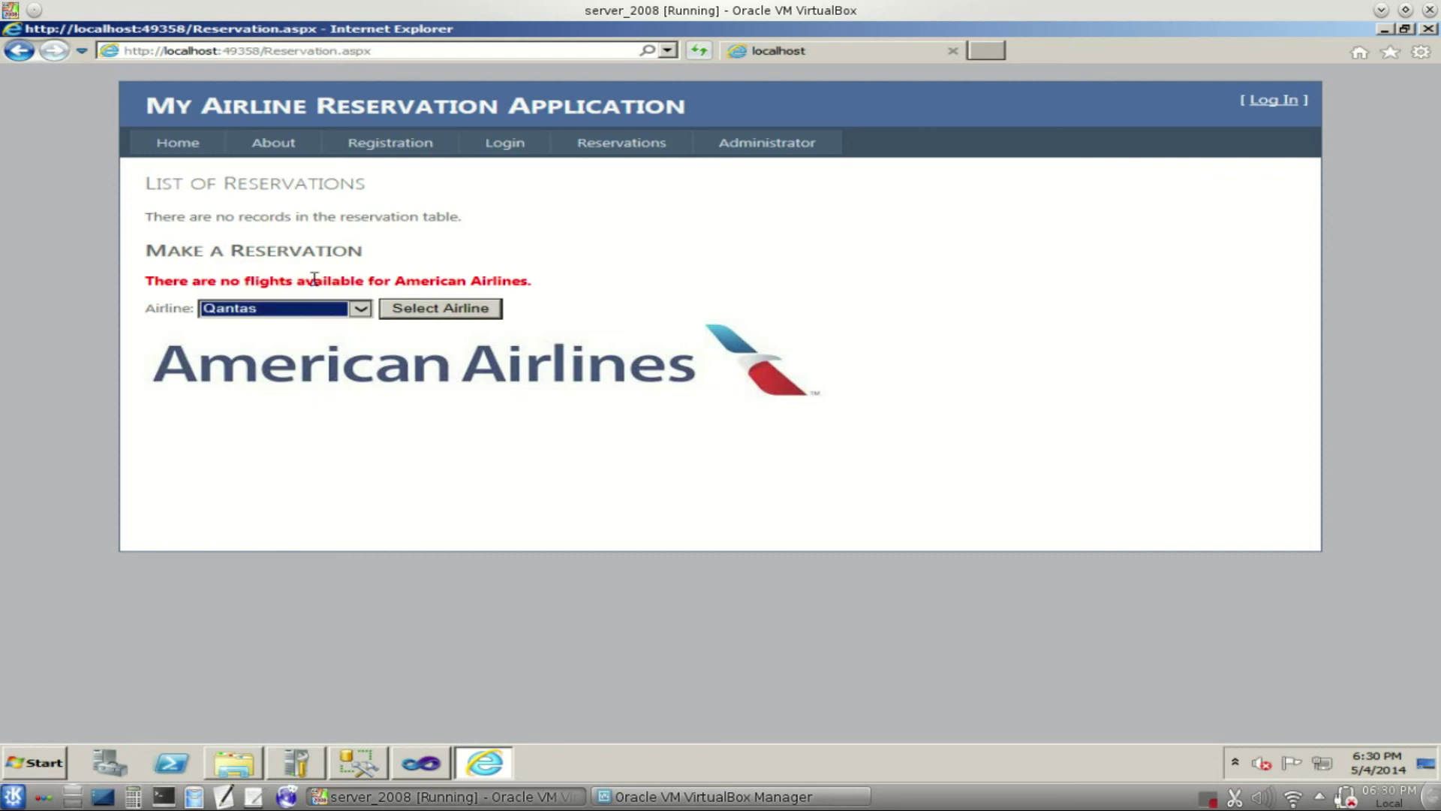
{"action": "left_click", "coordinate": [449, 323]}
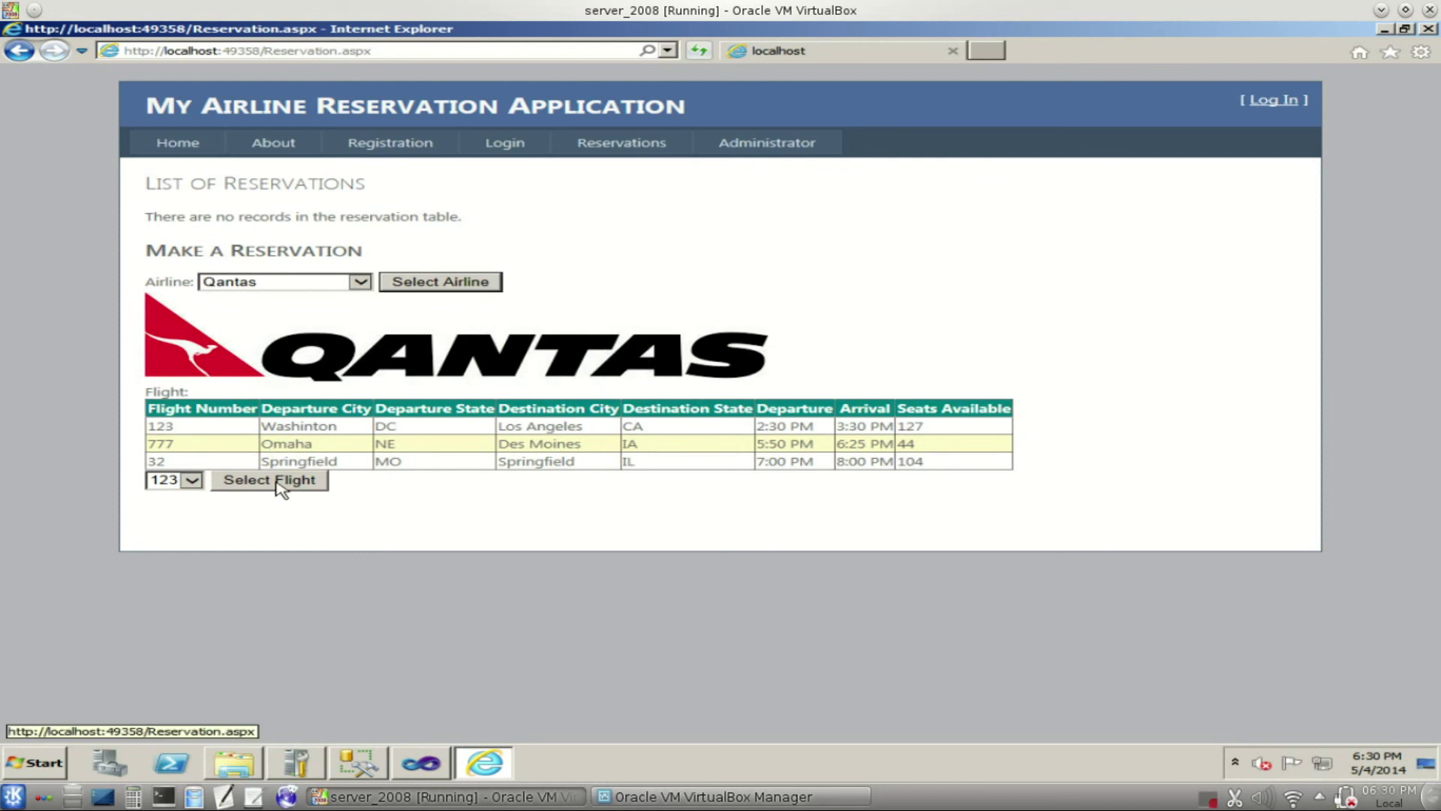
{"action": "left_click", "coordinate": [191, 481]}
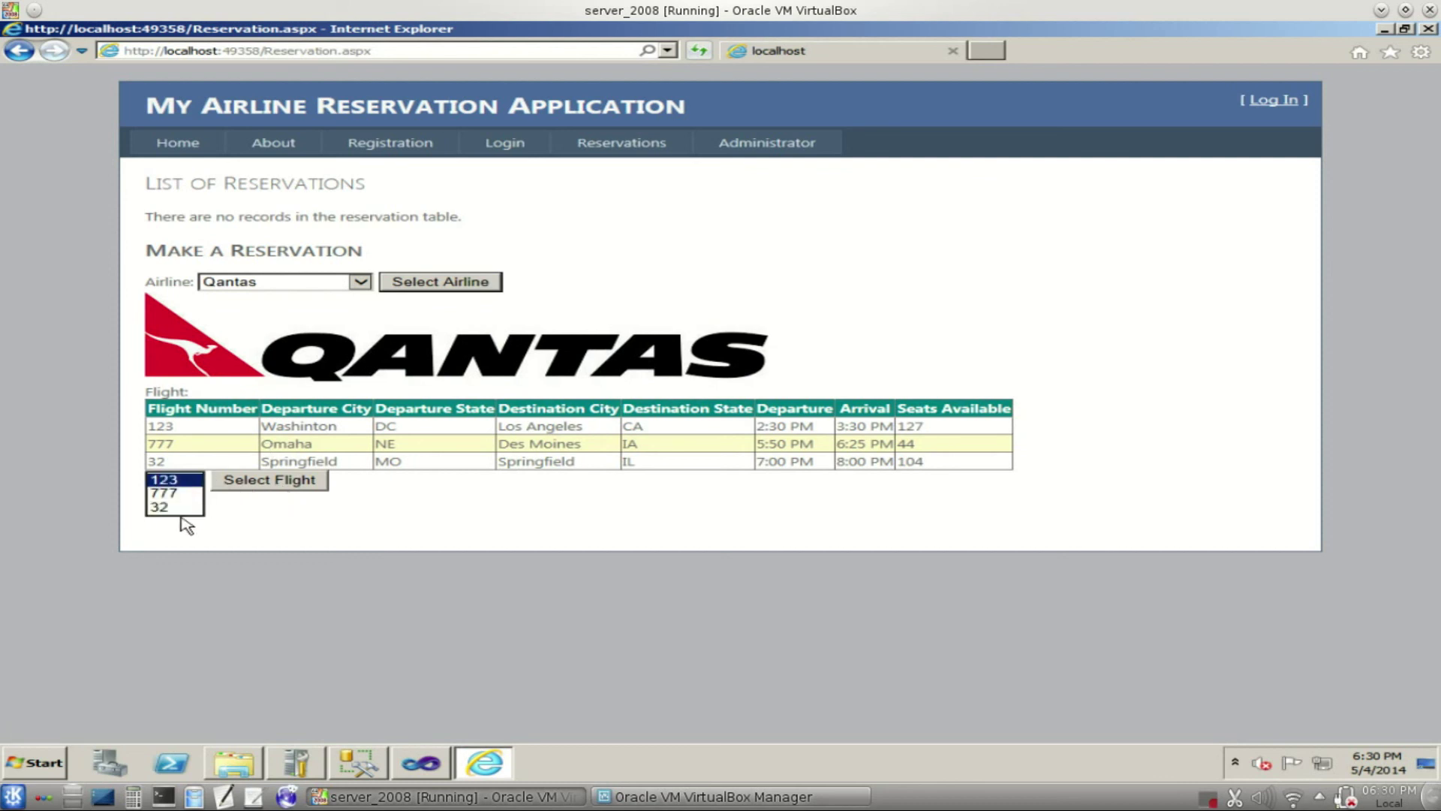
{"action": "left_click", "coordinate": [181, 508]}
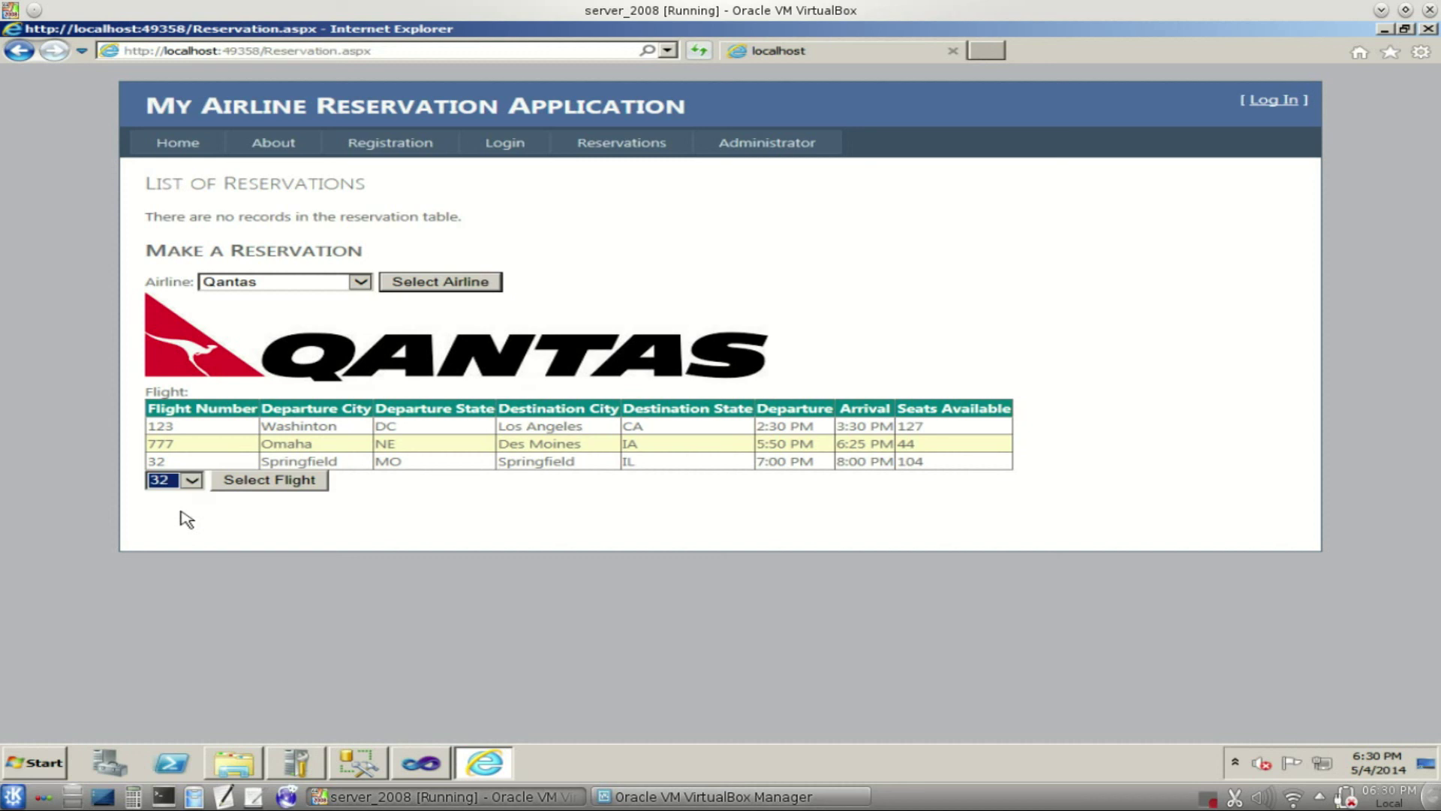
{"action": "left_click", "coordinate": [267, 488]}
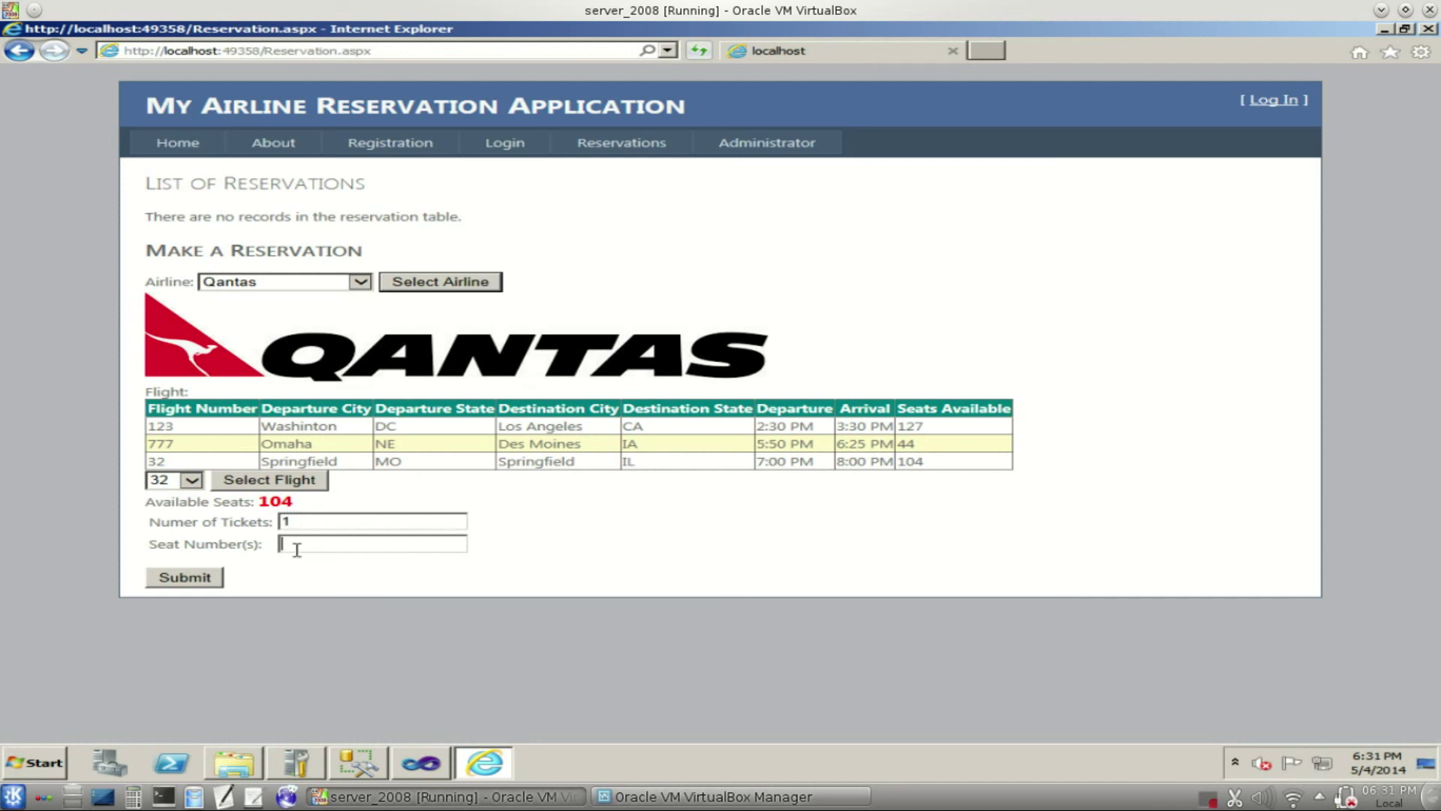
{"action": "type", "text": "a1"}
{"action": "left_click", "coordinate": [213, 578]}
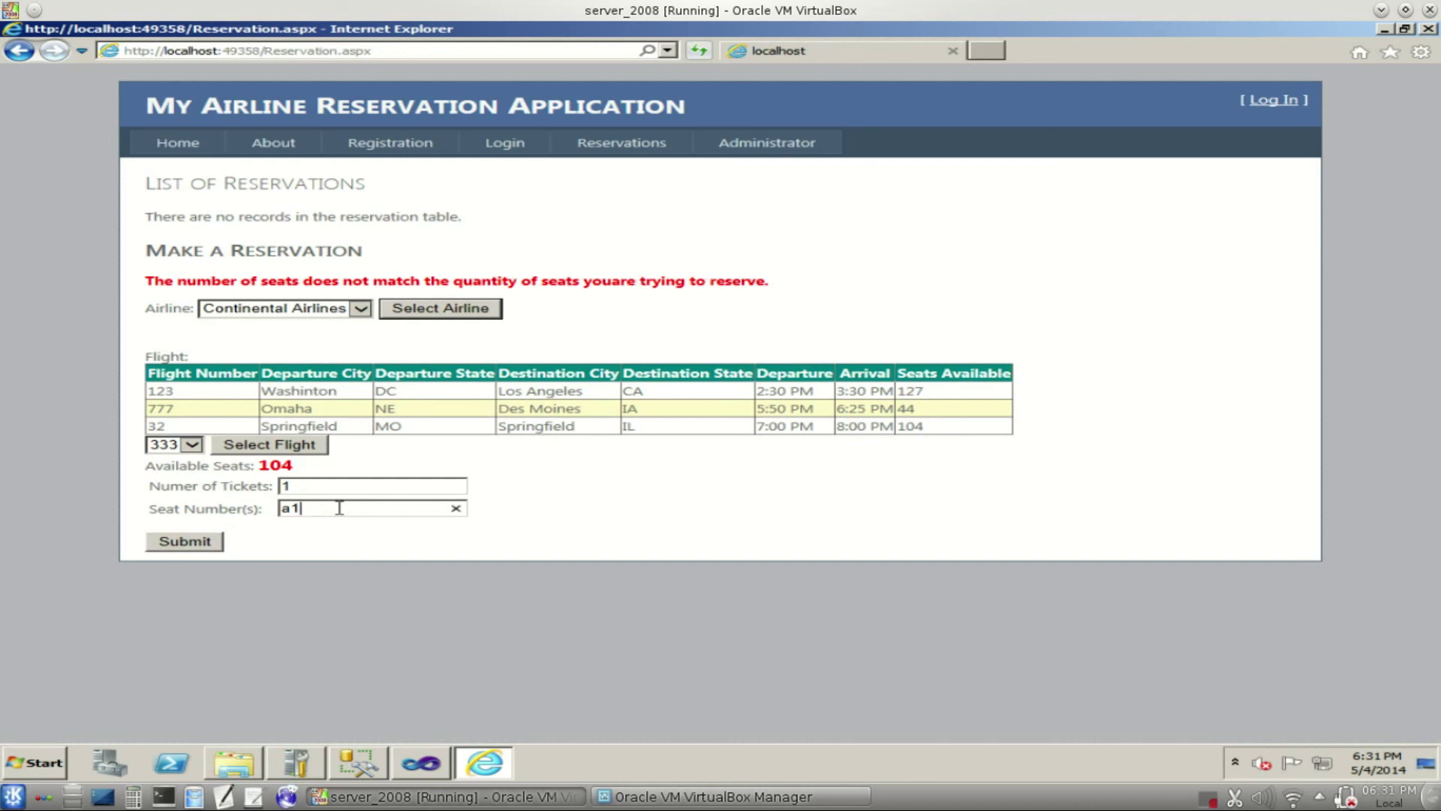
- Correct the ticket entry and resubmit until the 1-ticket, seat a1 reservation on Continental flight 333 saves
{"action": "left_click", "coordinate": [338, 482]}
{"action": "left_click", "coordinate": [194, 543]}
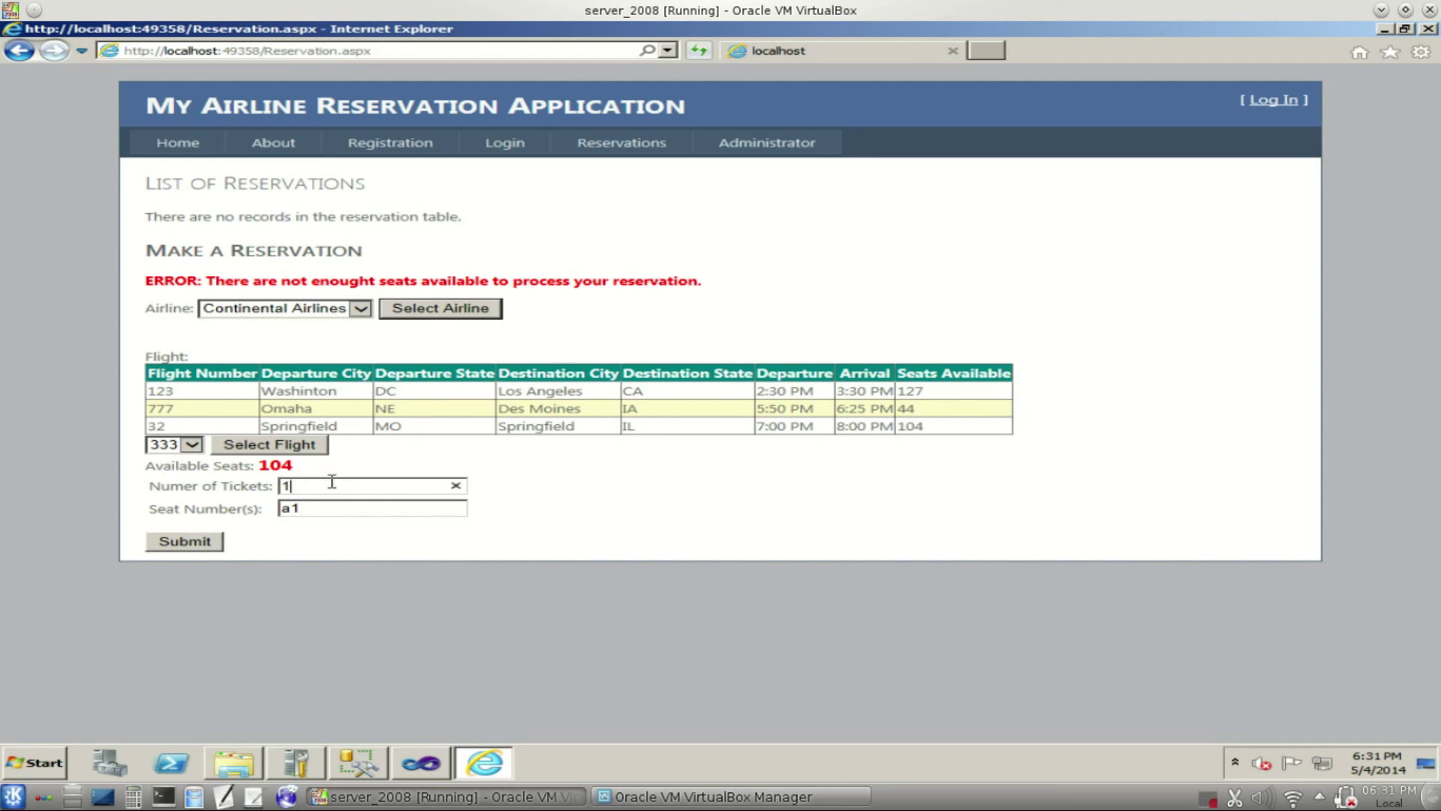
{"action": "left_click", "coordinate": [211, 544]}
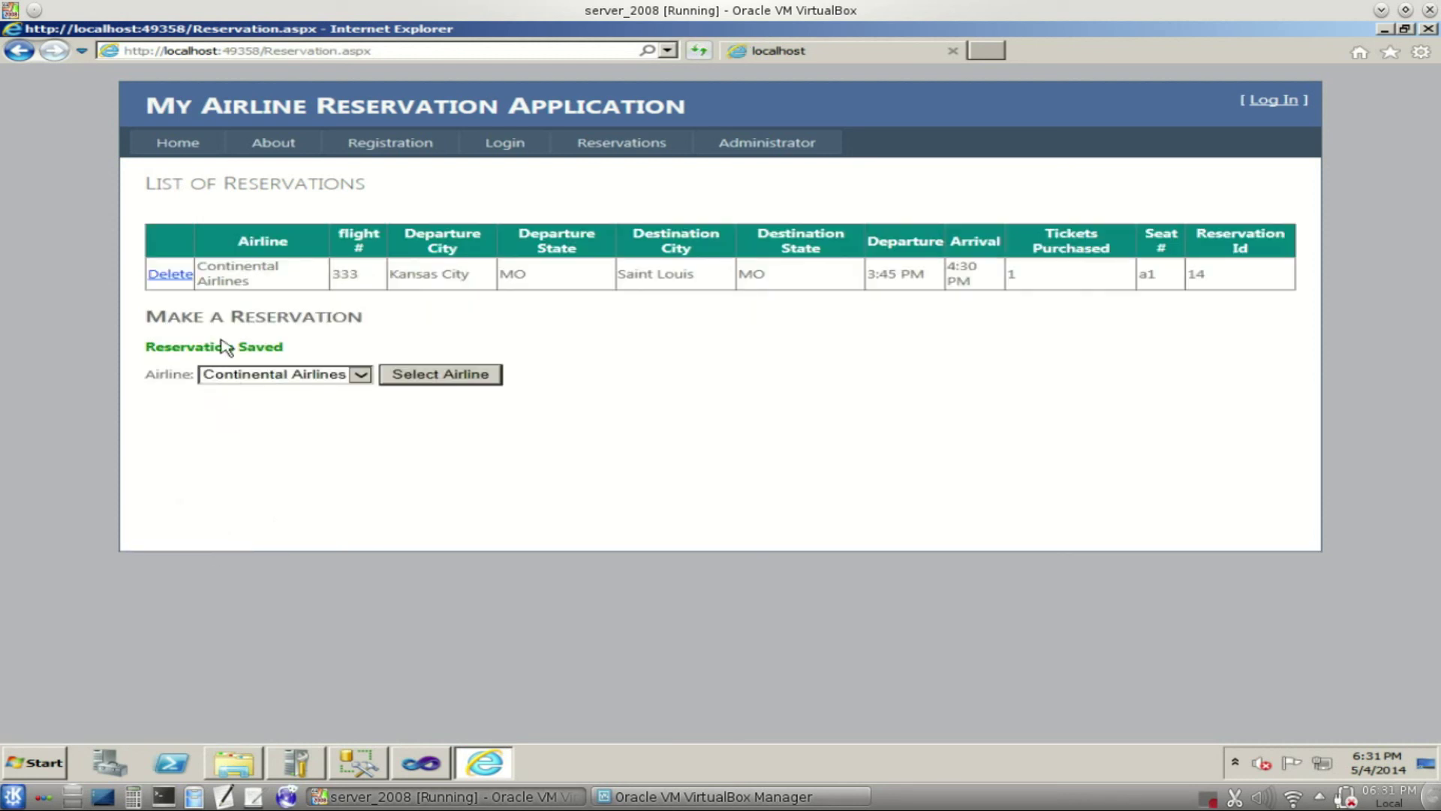